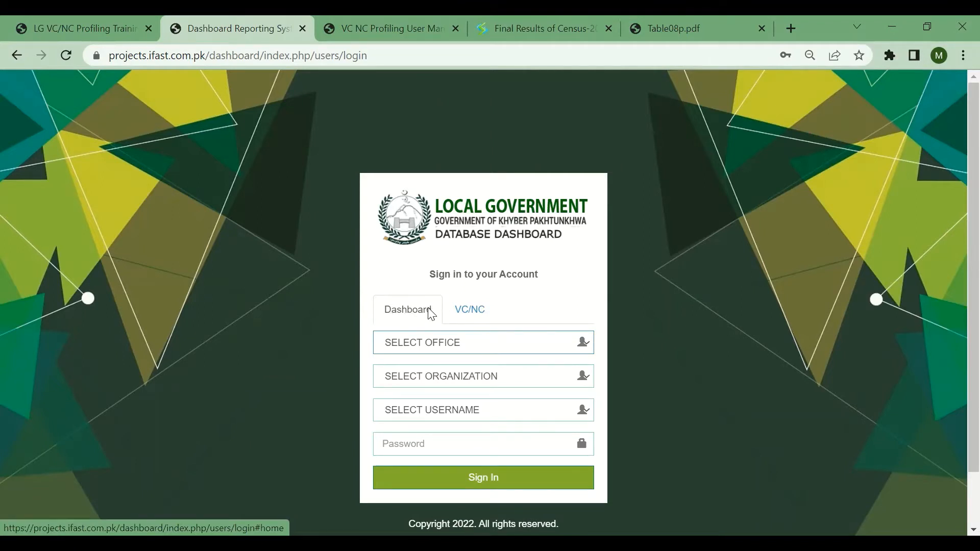
# Step: Switch the sign-in form to the VC/NC login and choose Peshawar as the district
pyautogui.click(473, 318)
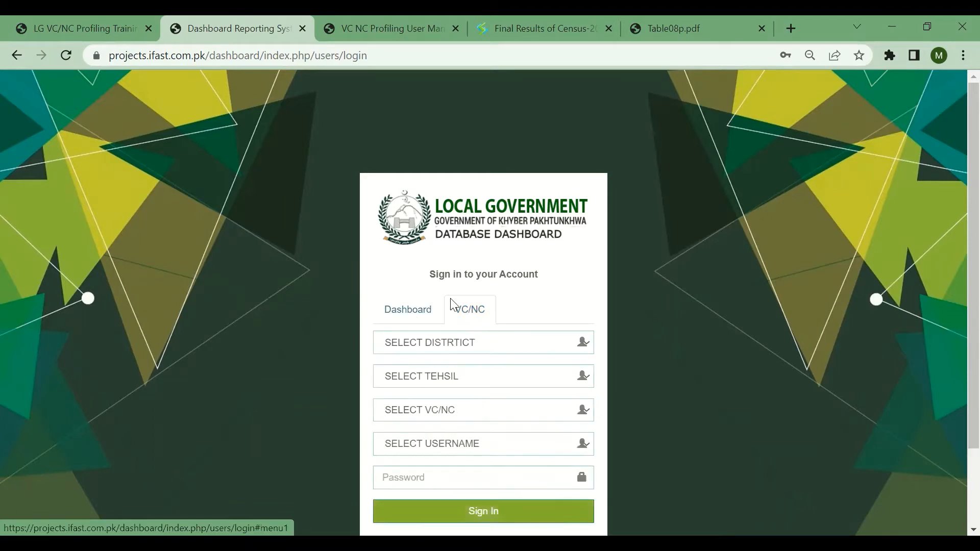
pyautogui.click(587, 347)
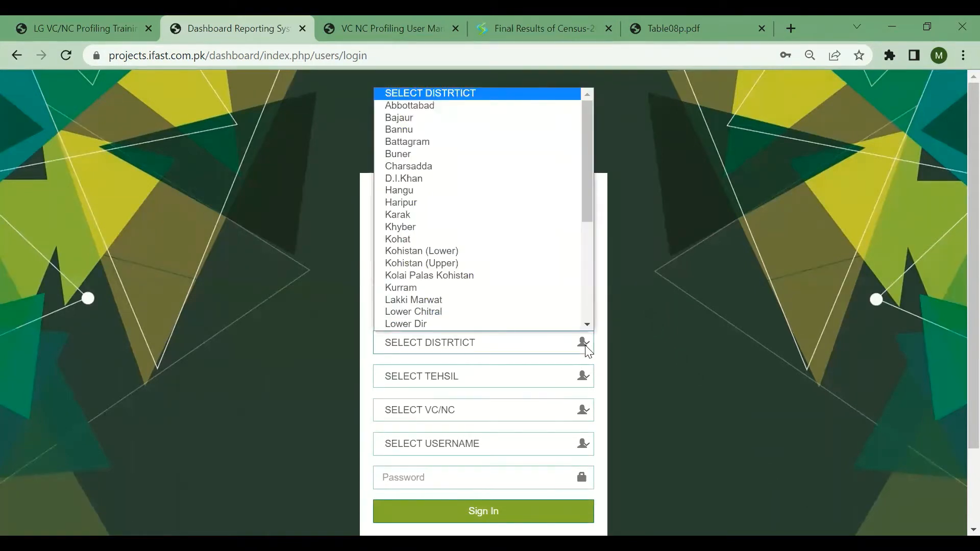
pyautogui.press('p')
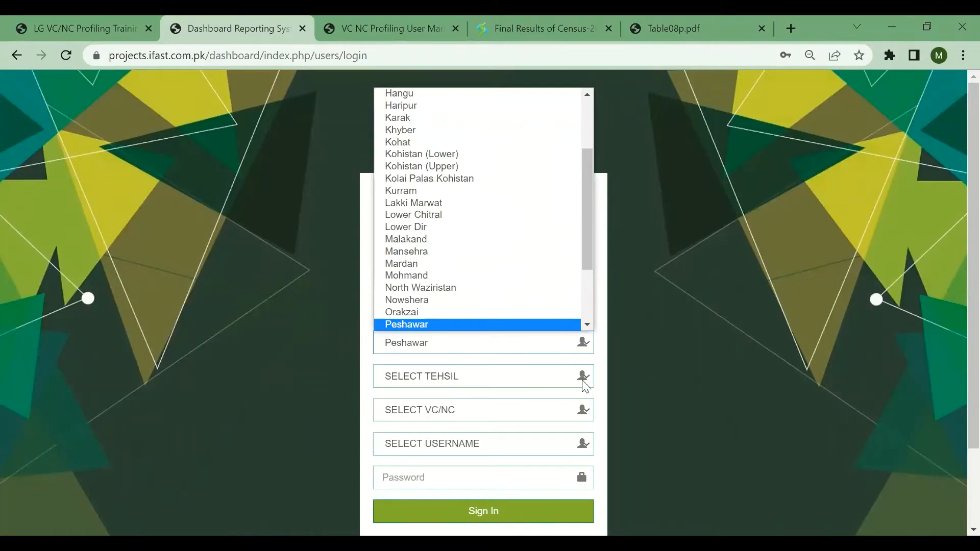
pyautogui.click(557, 325)
# Step: Set the tehsil to Pishtakhara and the VC/NC to Mera Mashogaggar-I in the sign-in form
pyautogui.click(586, 382)
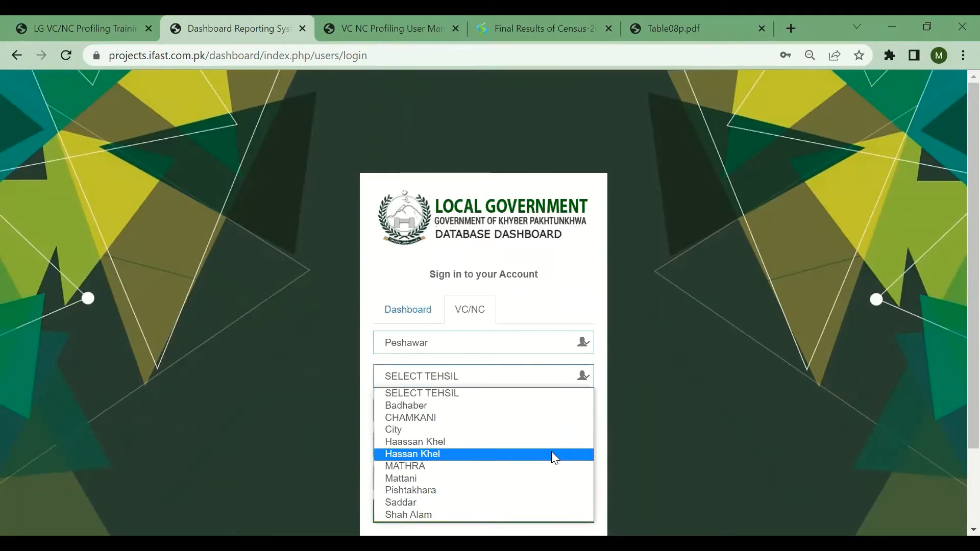
pyautogui.click(757, 461)
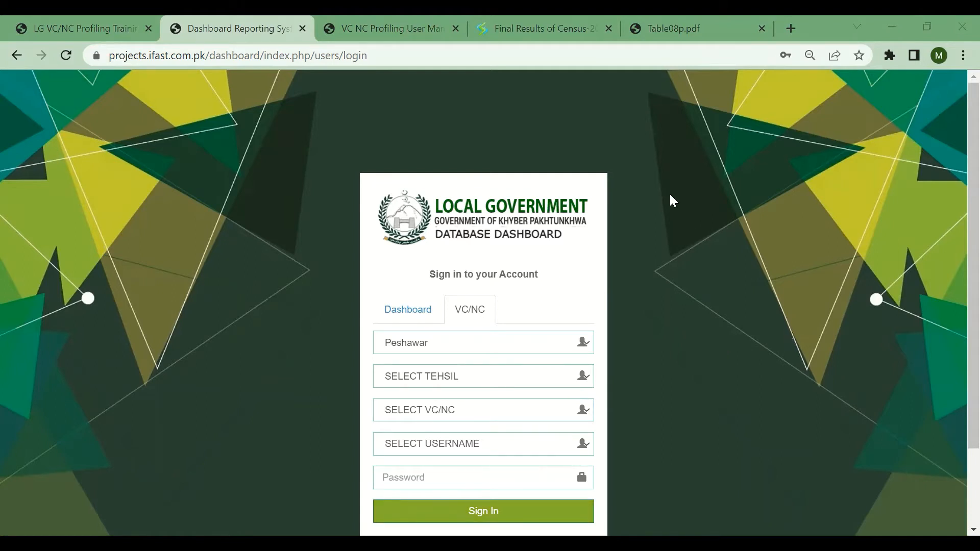
pyautogui.click(585, 378)
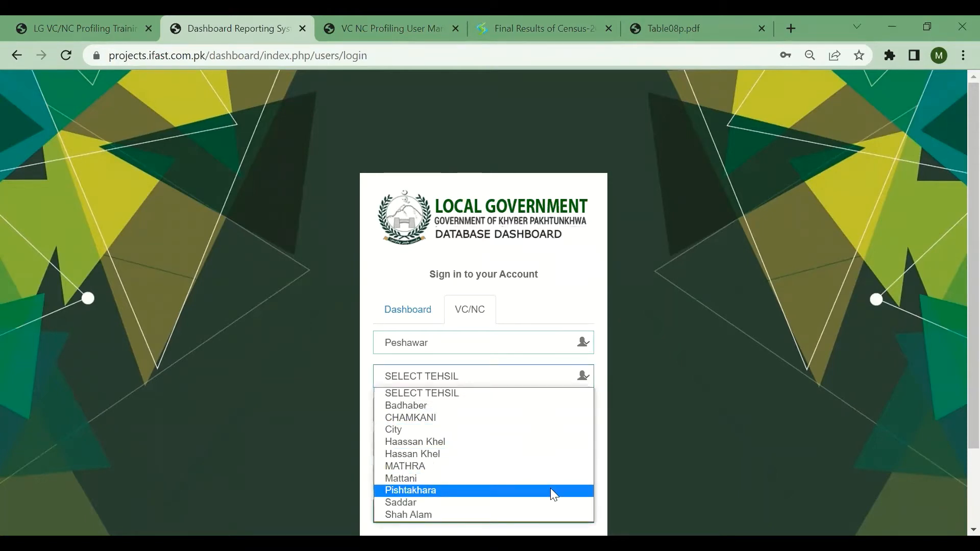
pyautogui.click(552, 490)
pyautogui.click(585, 419)
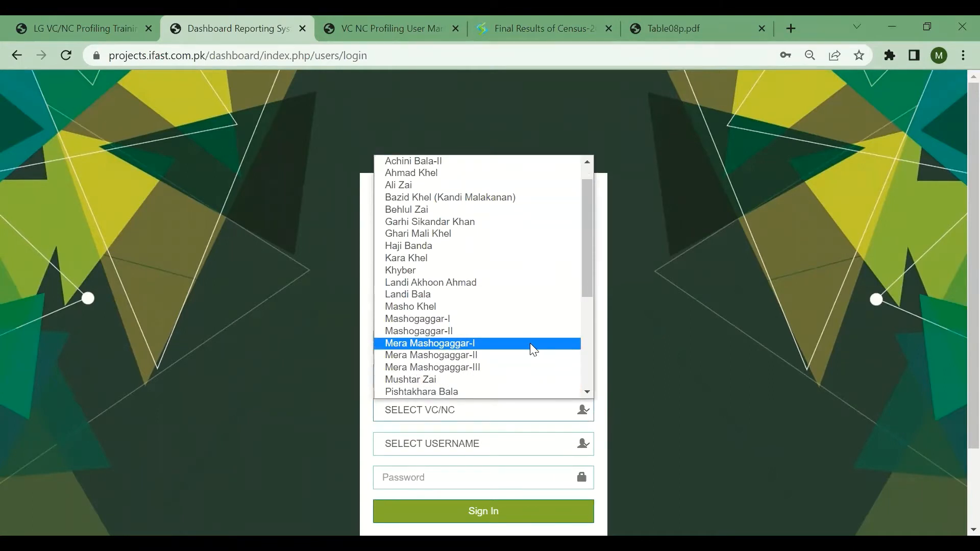
pyautogui.click(530, 343)
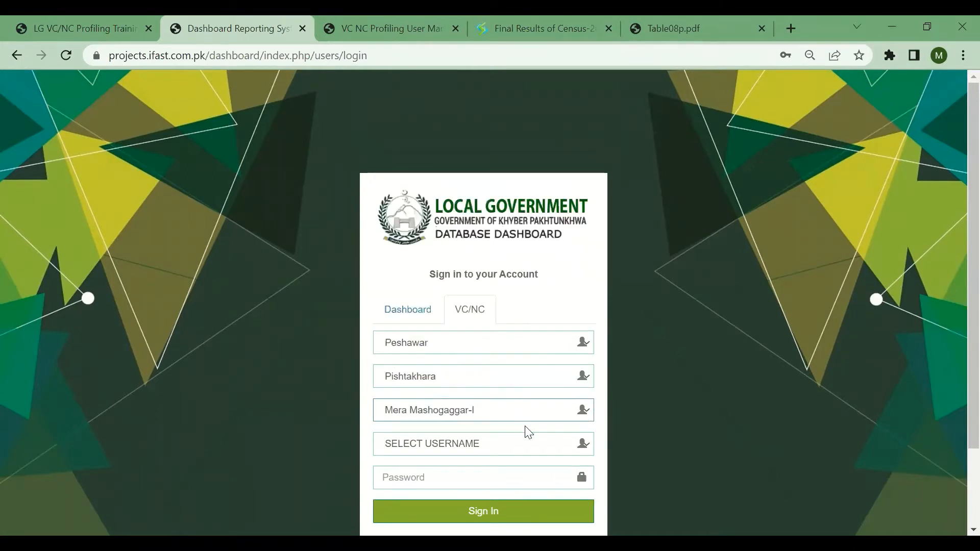
# Step: Choose the Mera Mashogaggar-I username, enter the account password and sign in
pyautogui.click(550, 454)
pyautogui.click(530, 475)
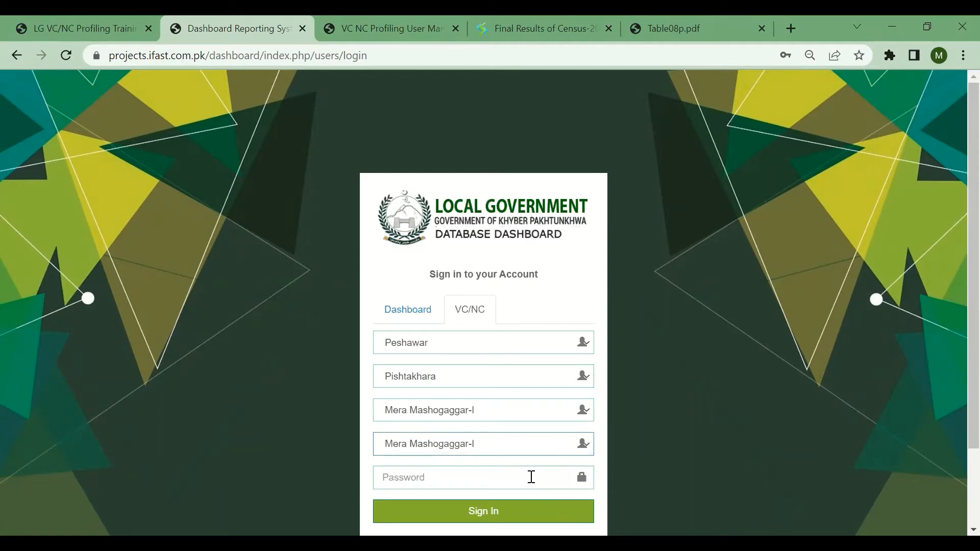
pyautogui.click(476, 474)
pyautogui.write('•••••')
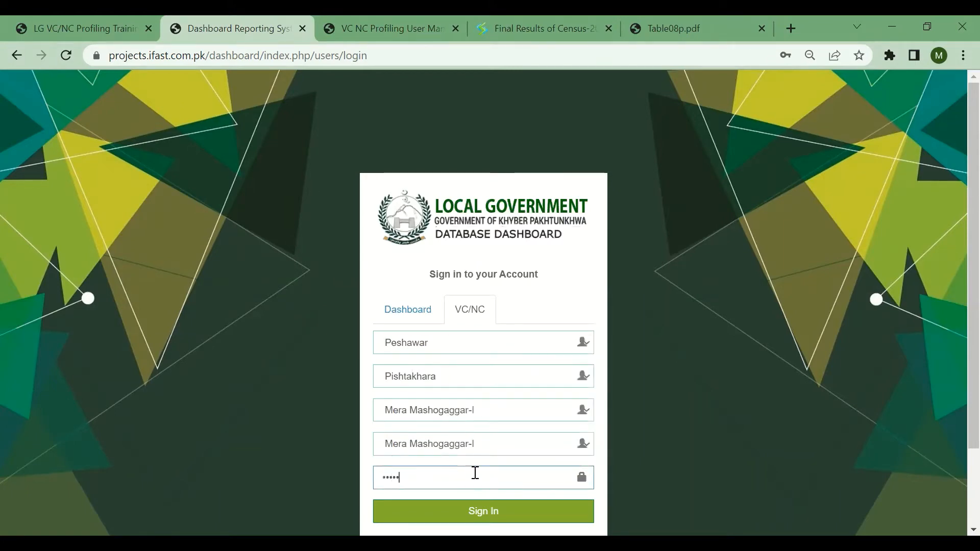
pyautogui.click(481, 505)
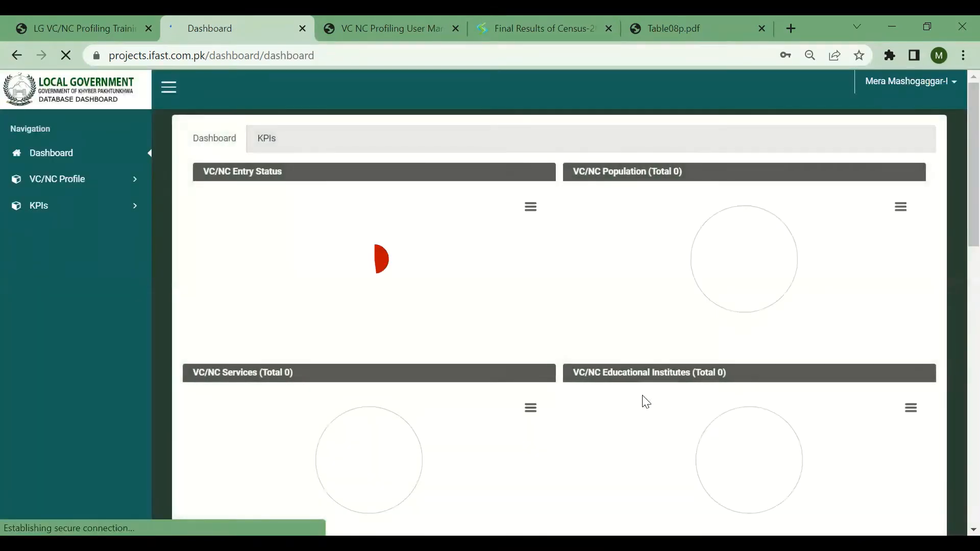
# Step: Examine the VC/NC Entry Status chart on the dashboard, including its heading and entry categories
pyautogui.click(613, 259)
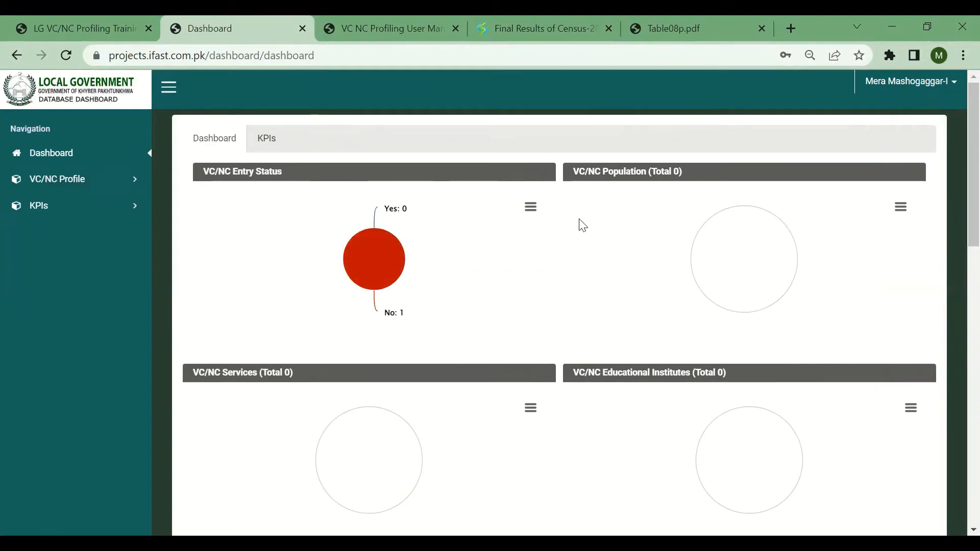
pyautogui.moveTo(232, 172); pyautogui.dragTo(306, 170)
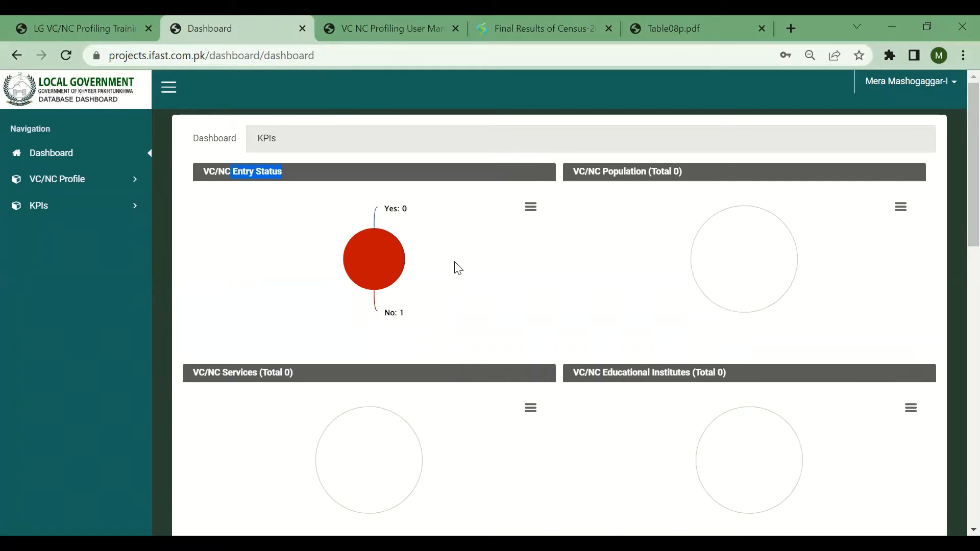
pyautogui.click(317, 172)
pyautogui.moveTo(385, 301)
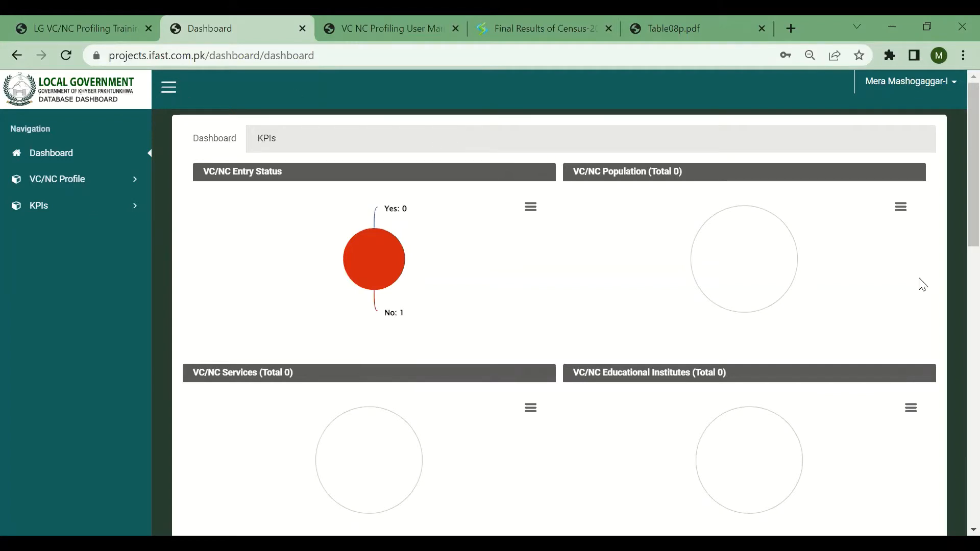
# Step: View the Change Password form and the account options, including signing out, without changing anything
pyautogui.click(916, 85)
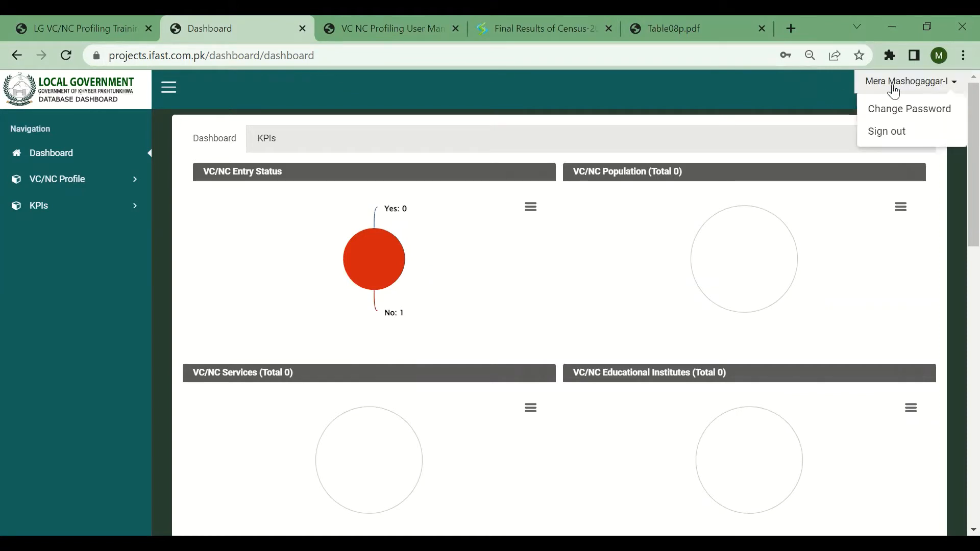
pyautogui.click(904, 117)
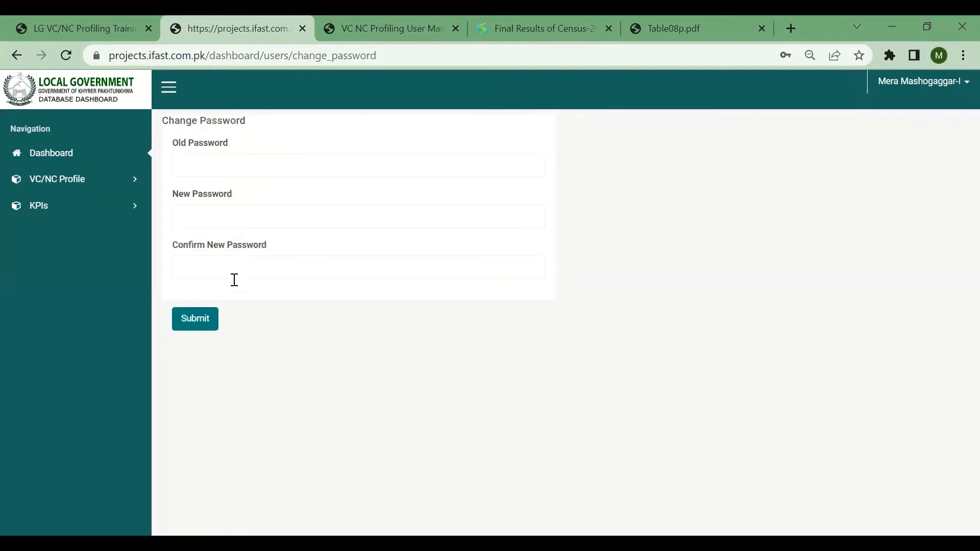
pyautogui.click(942, 79)
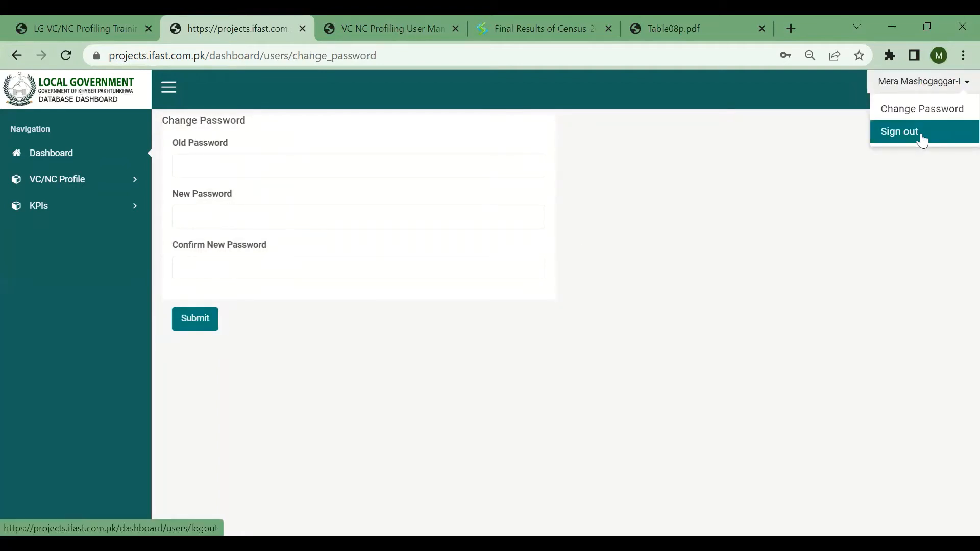
pyautogui.click(867, 150)
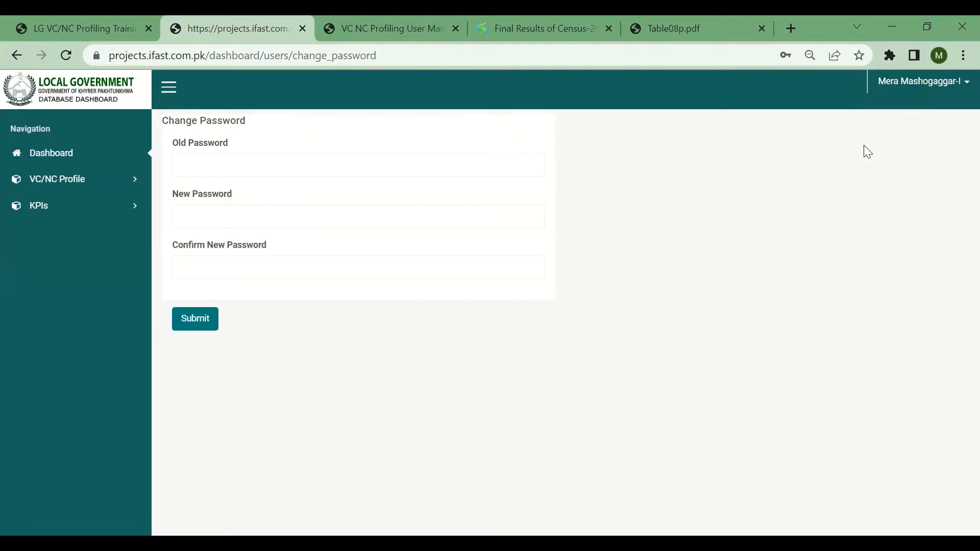
pyautogui.click(907, 85)
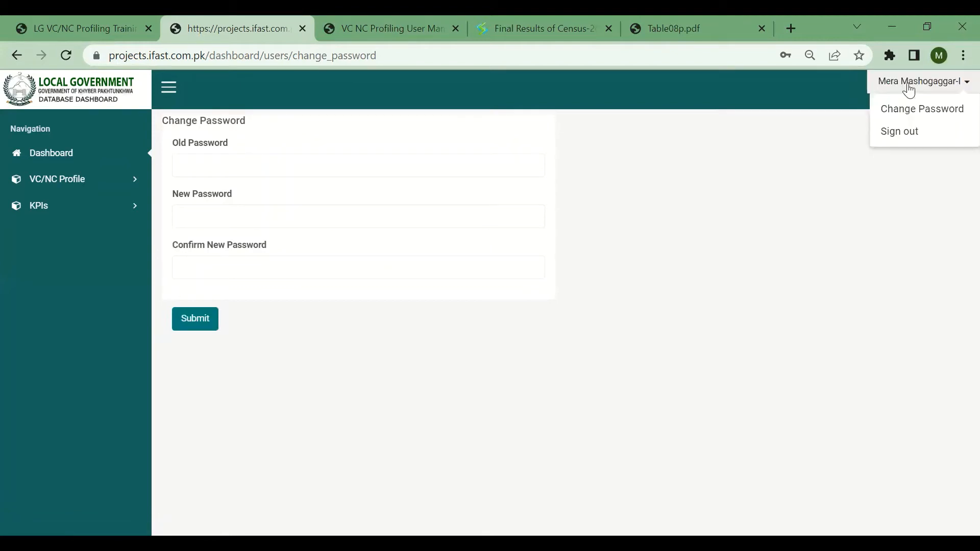
pyautogui.click(752, 141)
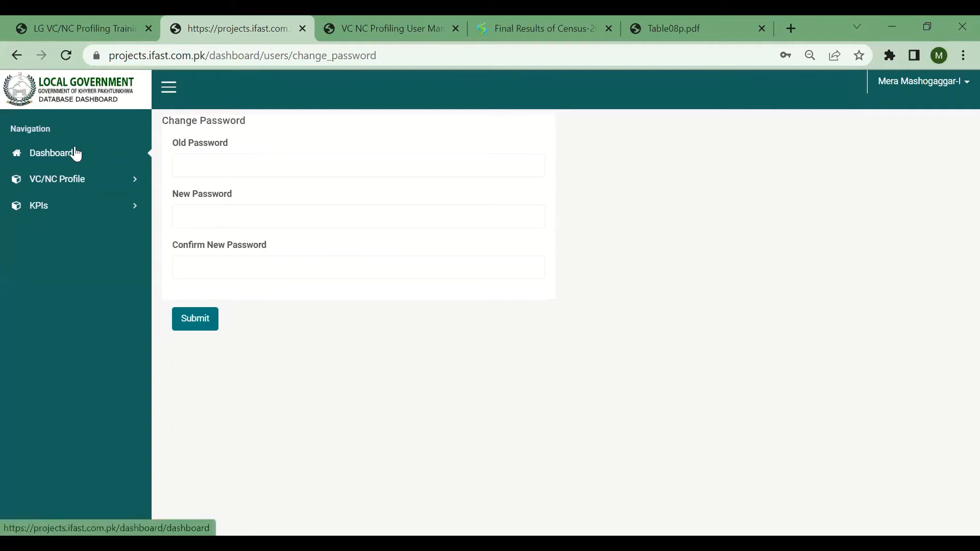
# Step: Return to the dashboard and open the VC/NC details profile for census year 2017
pyautogui.click(51, 153)
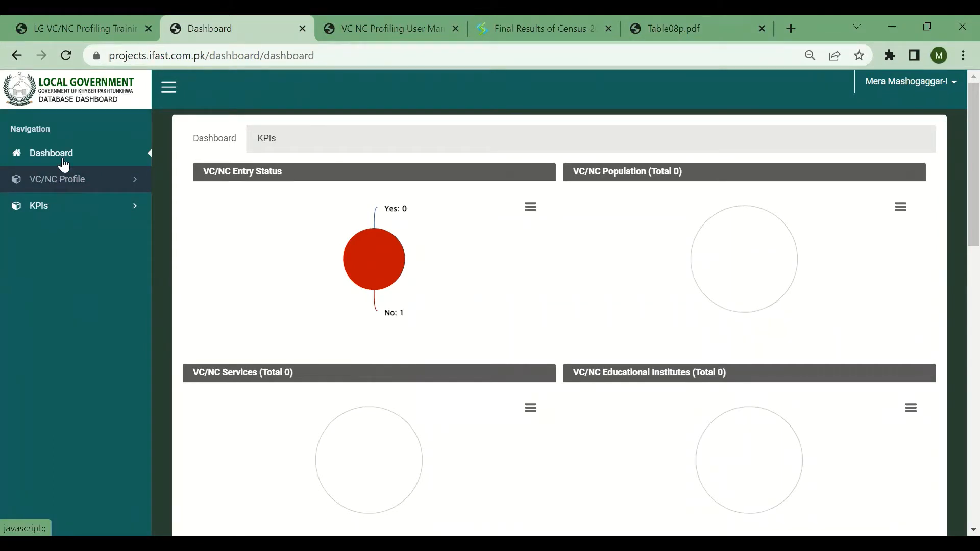
pyautogui.click(61, 180)
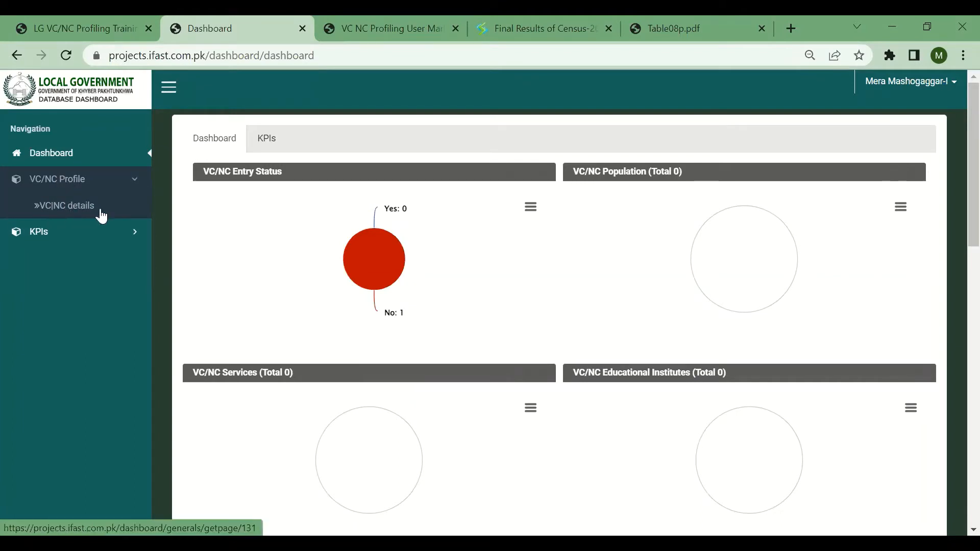
pyautogui.click(51, 210)
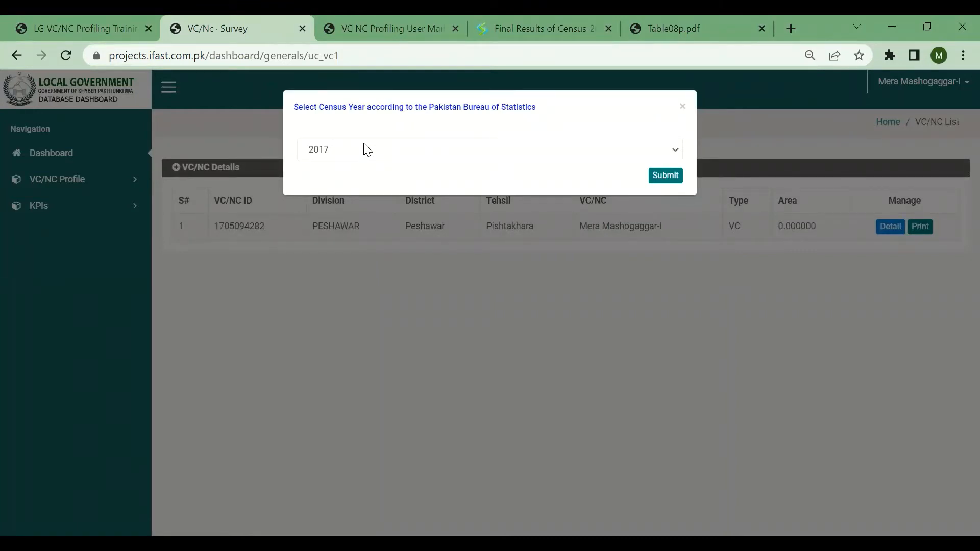
pyautogui.click(666, 177)
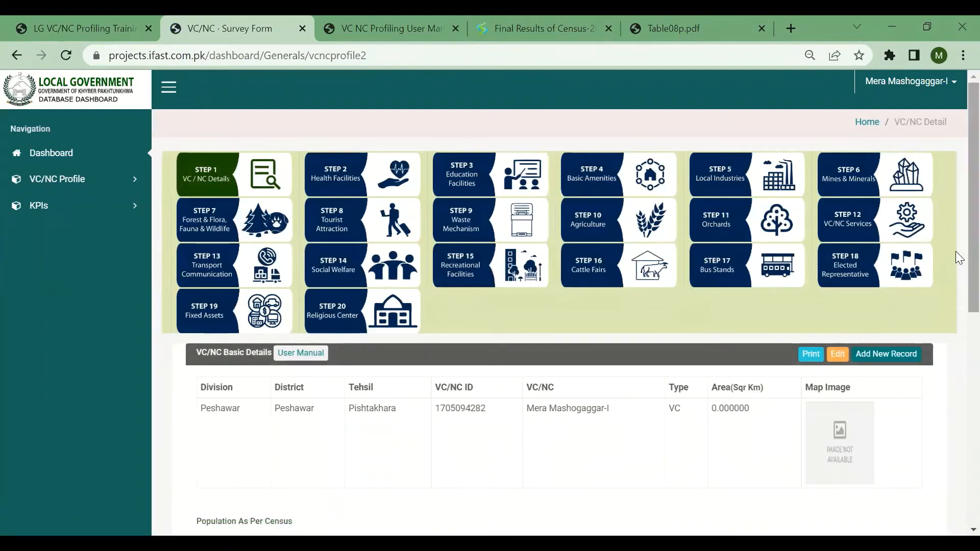
# Step: Look through the Step 1 VC/NC Basic Details section and its population and literacy tables
pyautogui.scroll(-3, 955, 276)
pyautogui.scroll(-4, 956, 319)
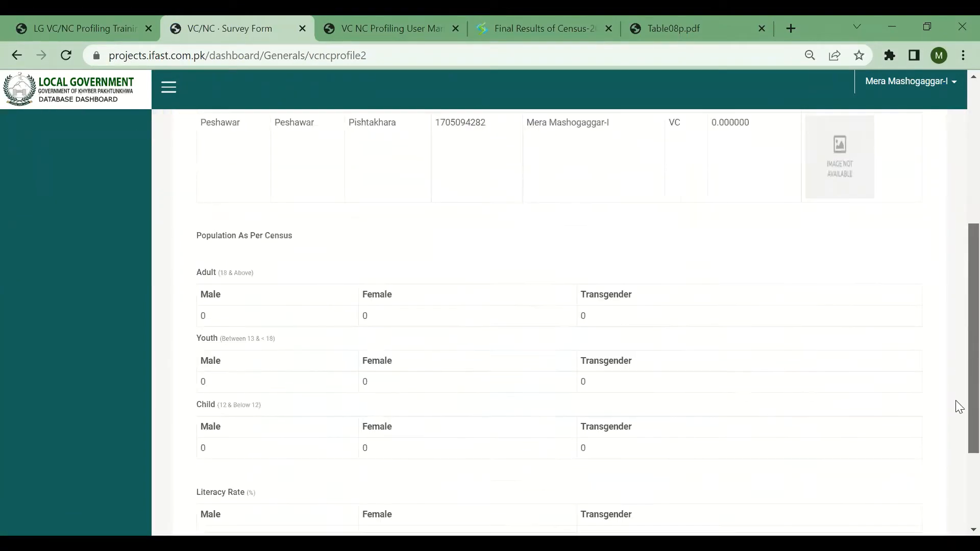
pyautogui.scroll(7, 956, 426)
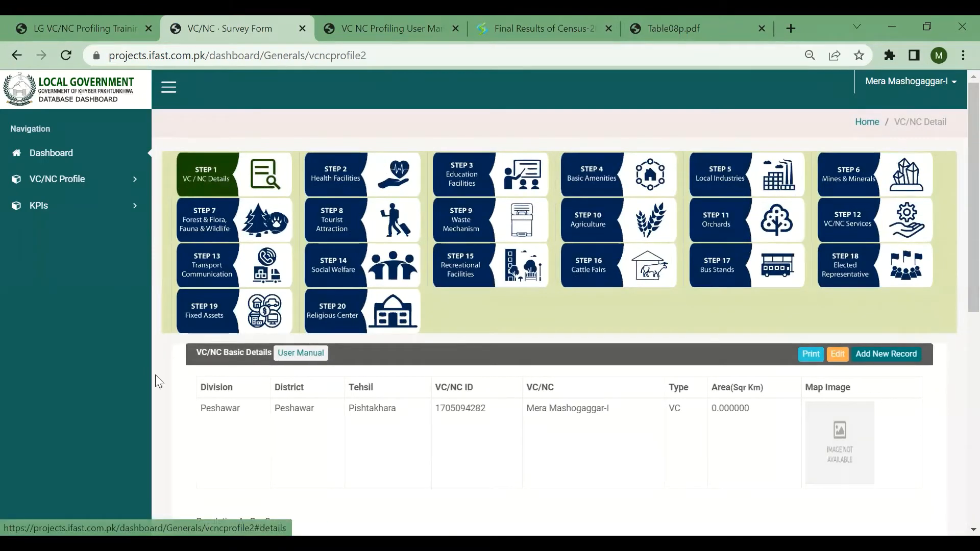
pyautogui.moveTo(195, 358); pyautogui.dragTo(256, 362)
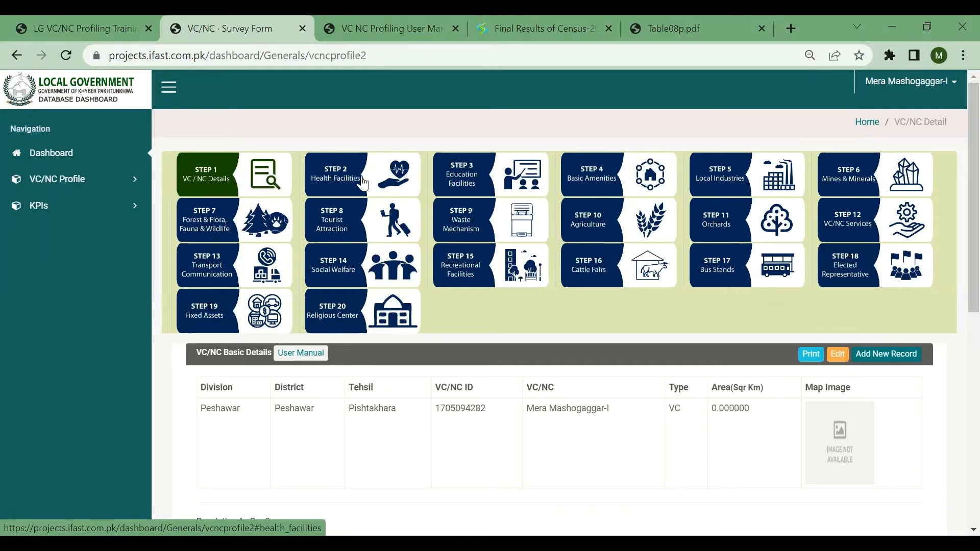
# Step: Examine the Step 9 Waste Mechanism table, including its Action column, and return to Step 1 VC/NC Details
pyautogui.click(470, 207)
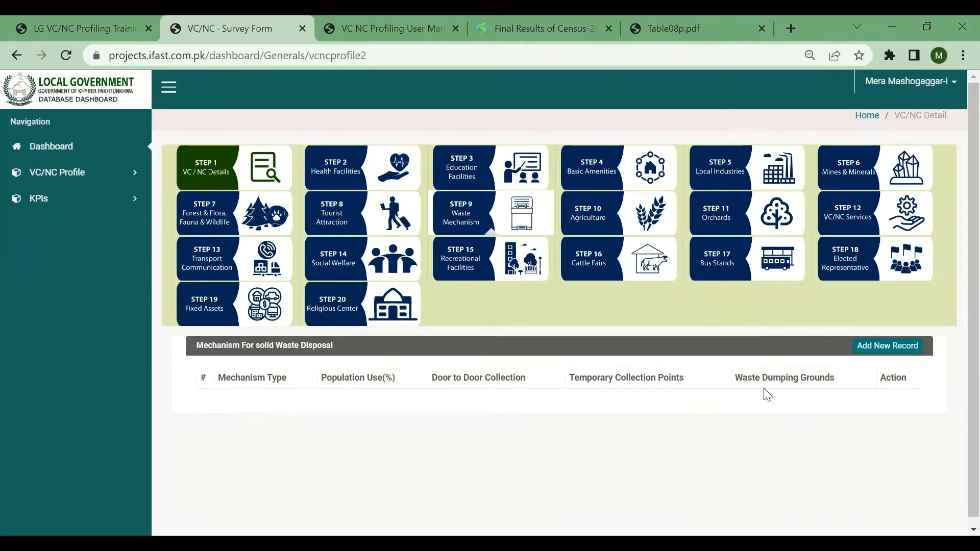
pyautogui.doubleClick(903, 378)
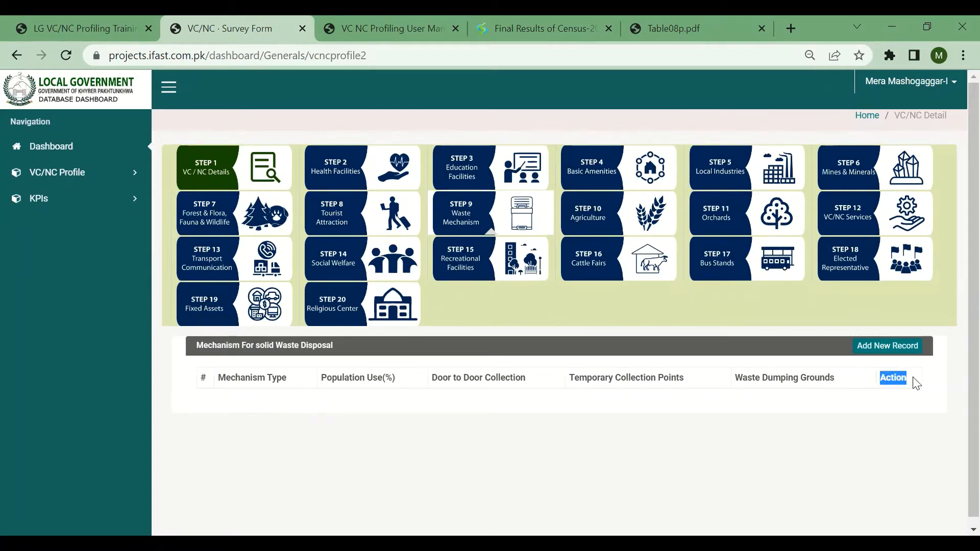
pyautogui.click(899, 406)
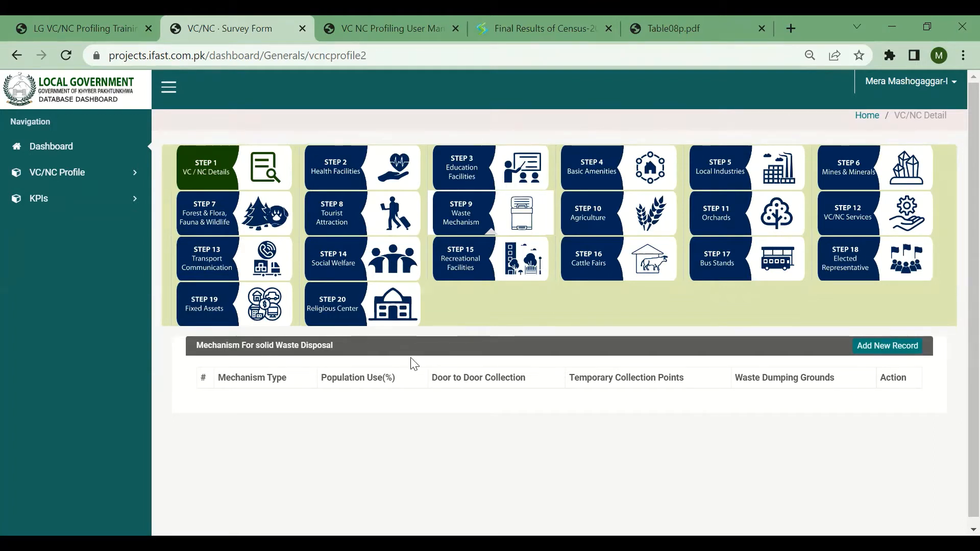
pyautogui.click(213, 169)
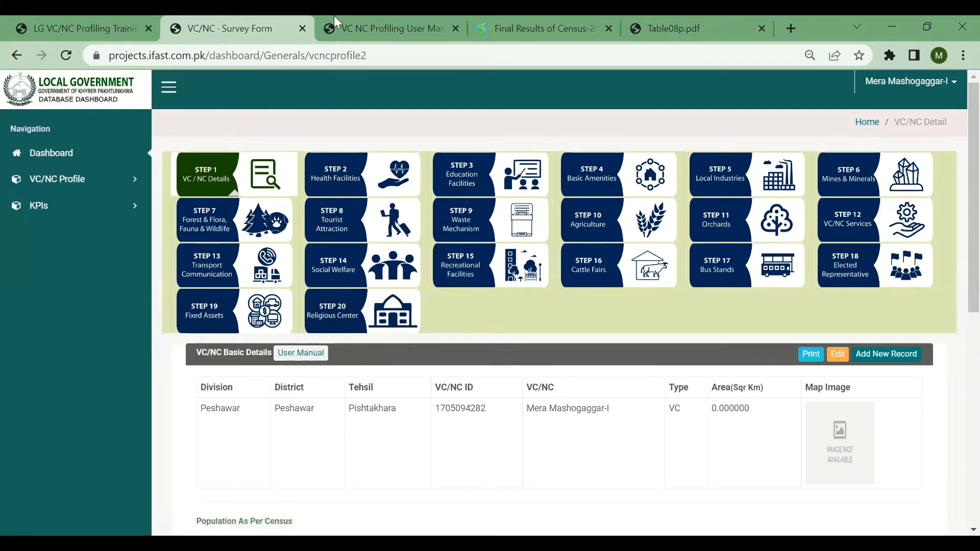
# Step: Look through the VC/NC Profiling User Manual from the cover to the login figures, and return to the VC/NC survey form
pyautogui.click(388, 16)
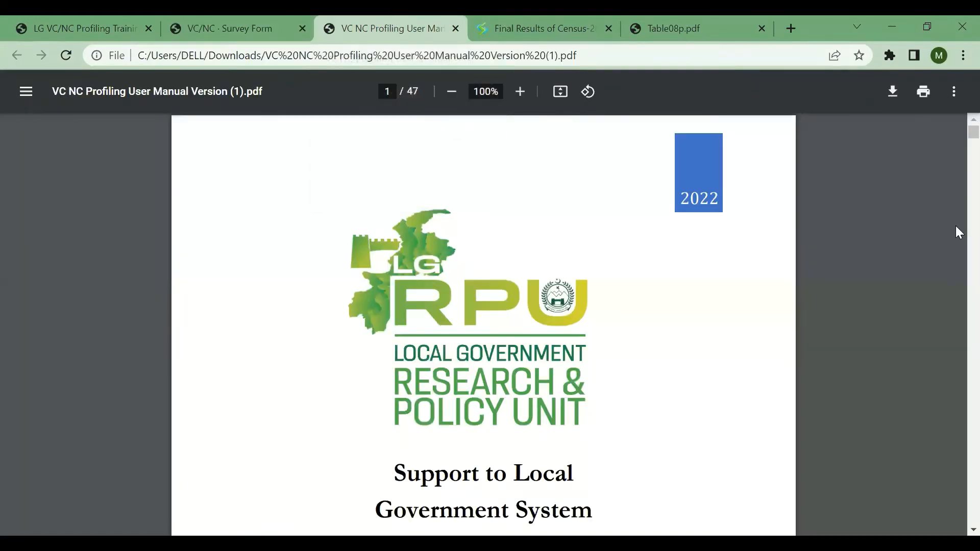
pyautogui.scroll(-10, 956, 134)
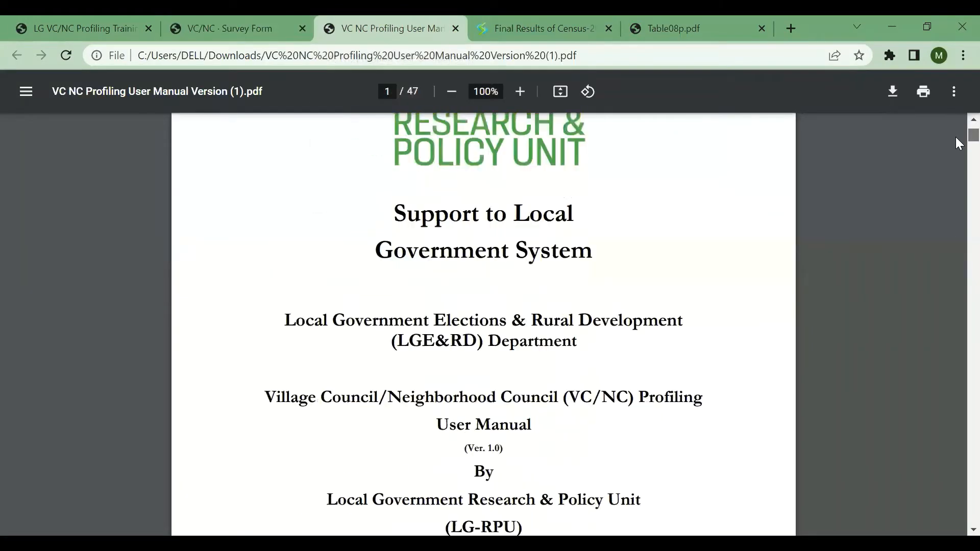
pyautogui.scroll(-8, 958, 153)
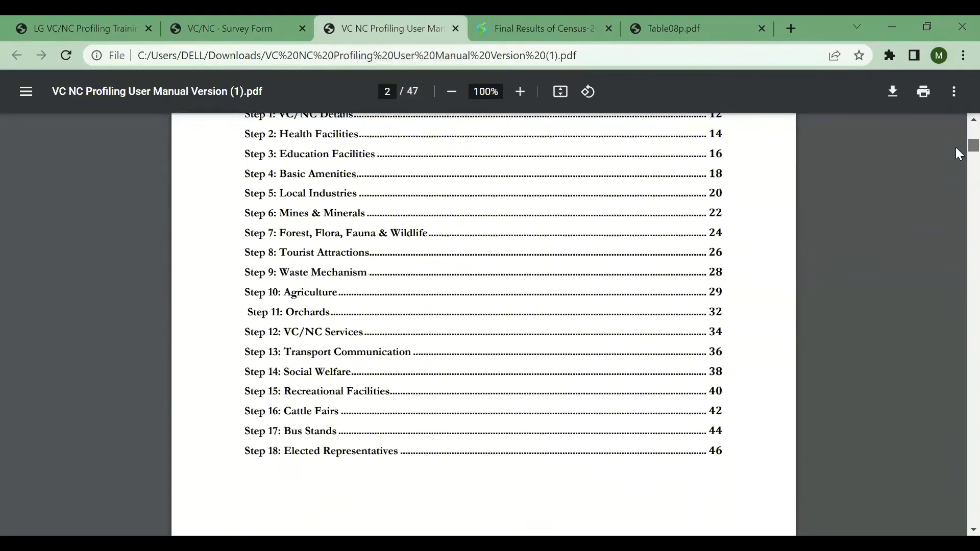
pyautogui.scroll(-9, 956, 154)
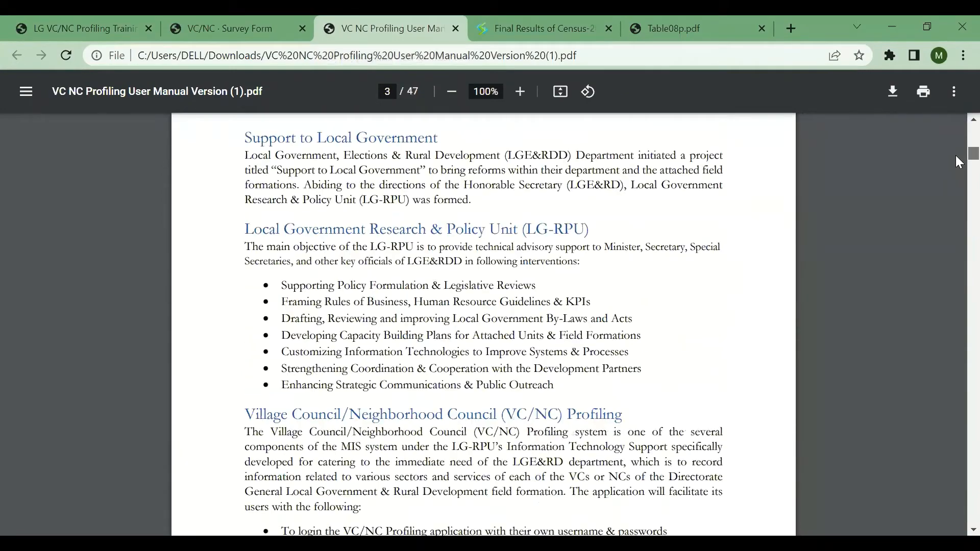
pyautogui.scroll(-10, 956, 158)
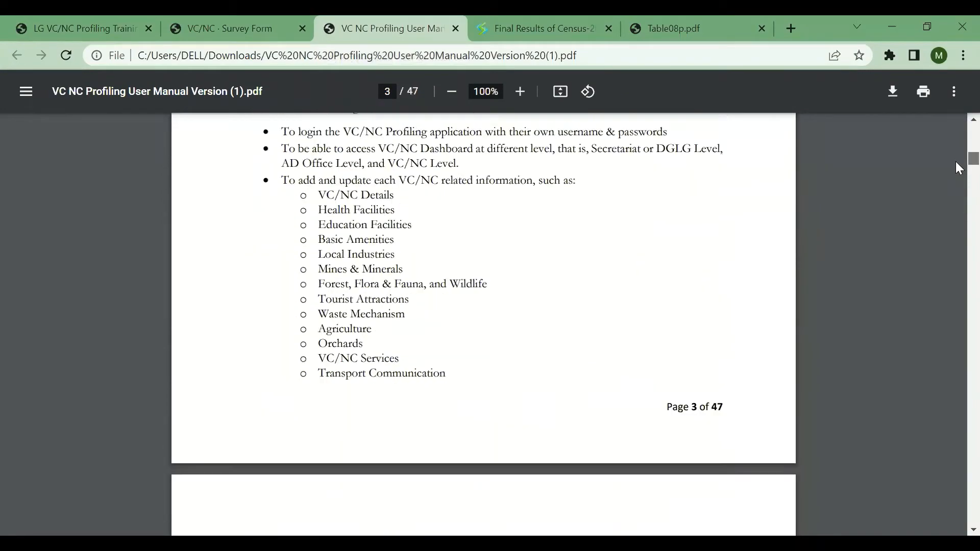
pyautogui.scroll(-4, 958, 173)
pyautogui.scroll(2, 958, 174)
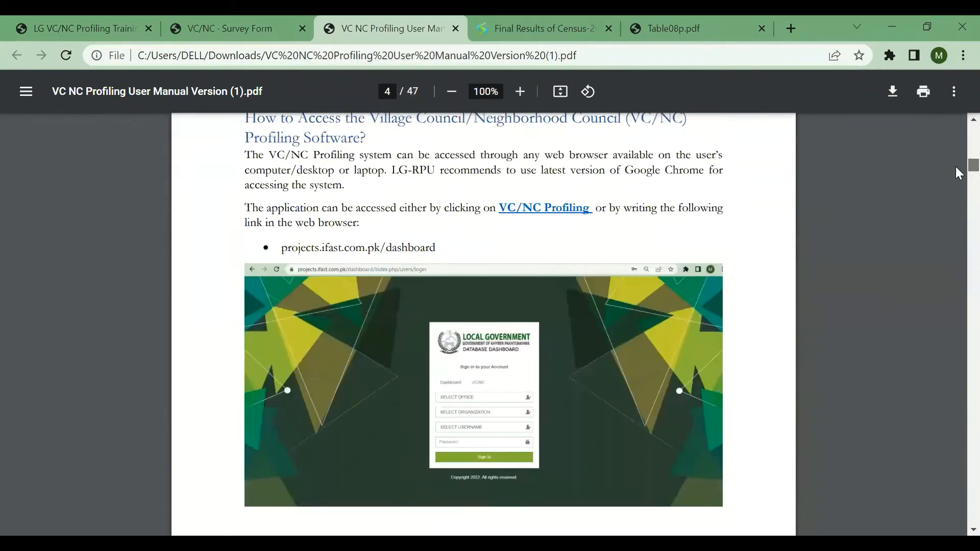
pyautogui.scroll(-15, 958, 173)
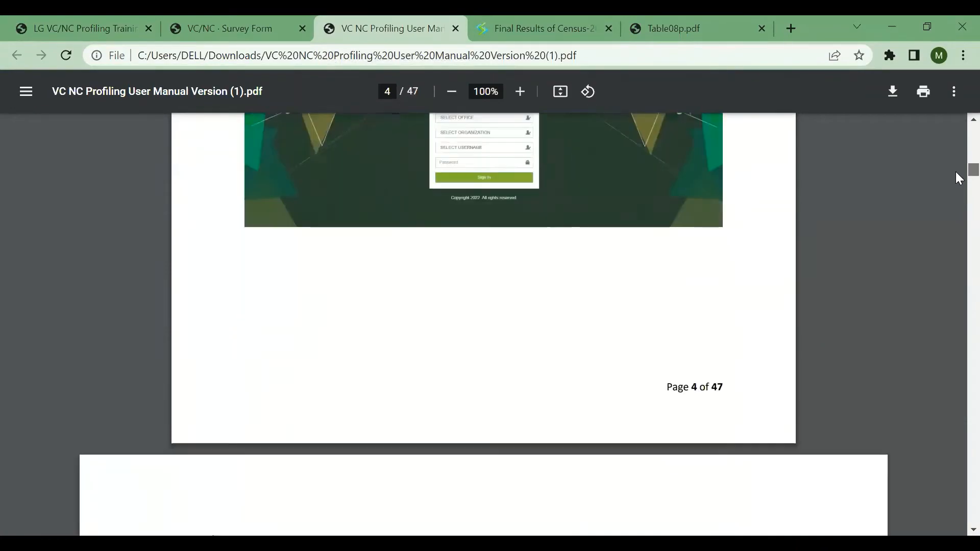
pyautogui.scroll(-5, 956, 187)
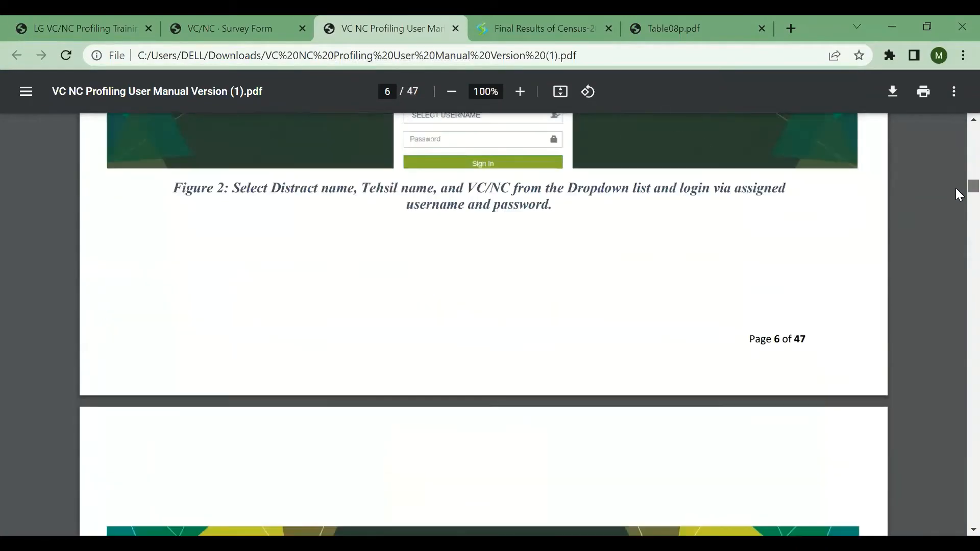
pyautogui.scroll(15, 956, 173)
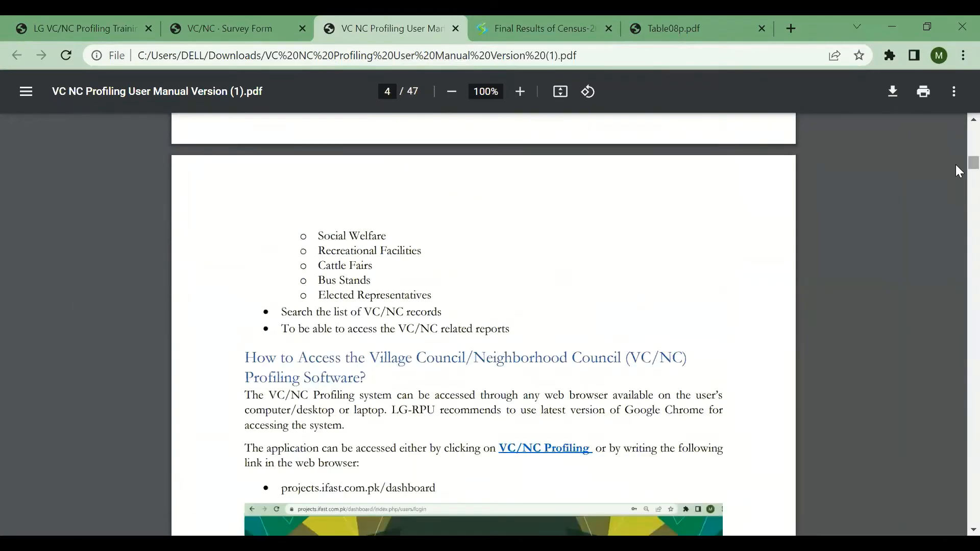
pyautogui.click(224, 23)
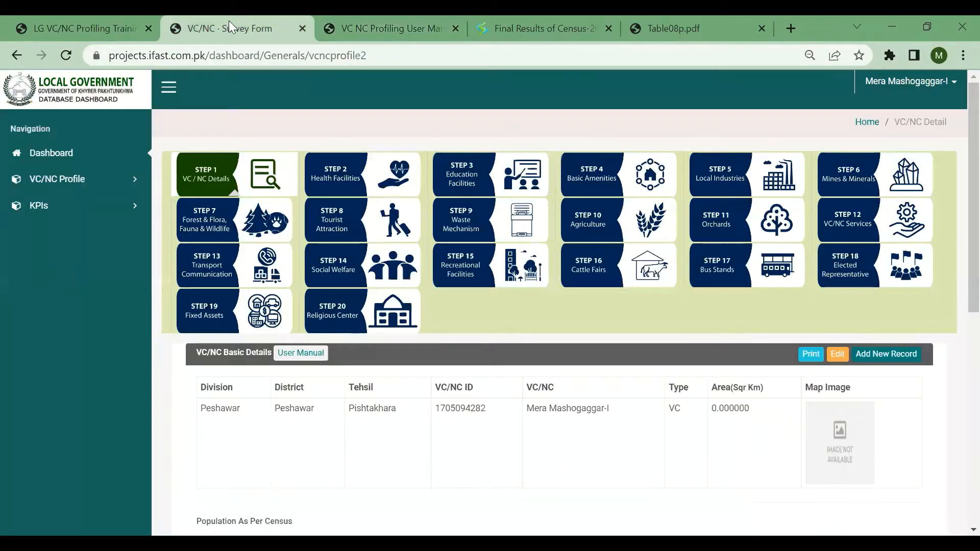
# Step: Open the printable VC/NC Information Report and look through its sections from Basic Details to Religious Centers
pyautogui.rightClick(808, 360)
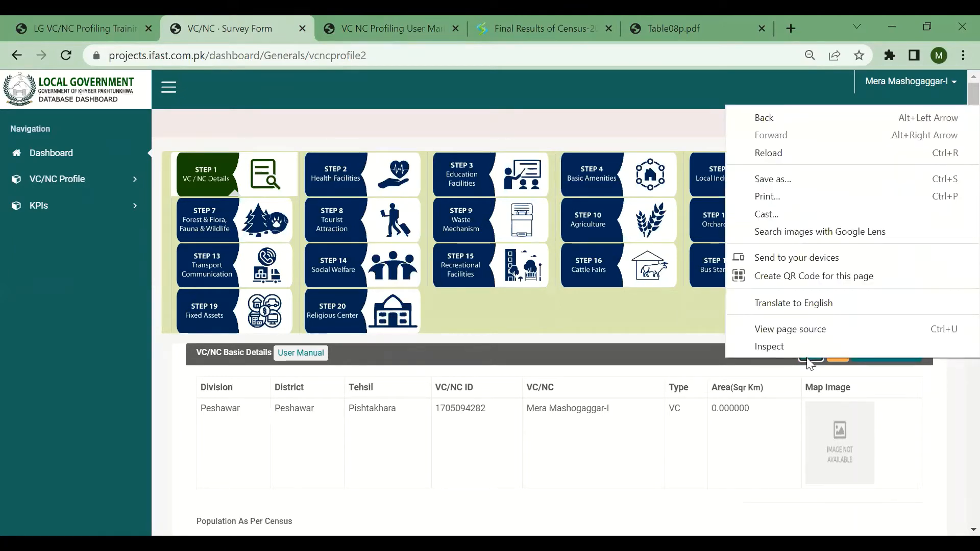
pyautogui.click(701, 324)
pyautogui.click(812, 355)
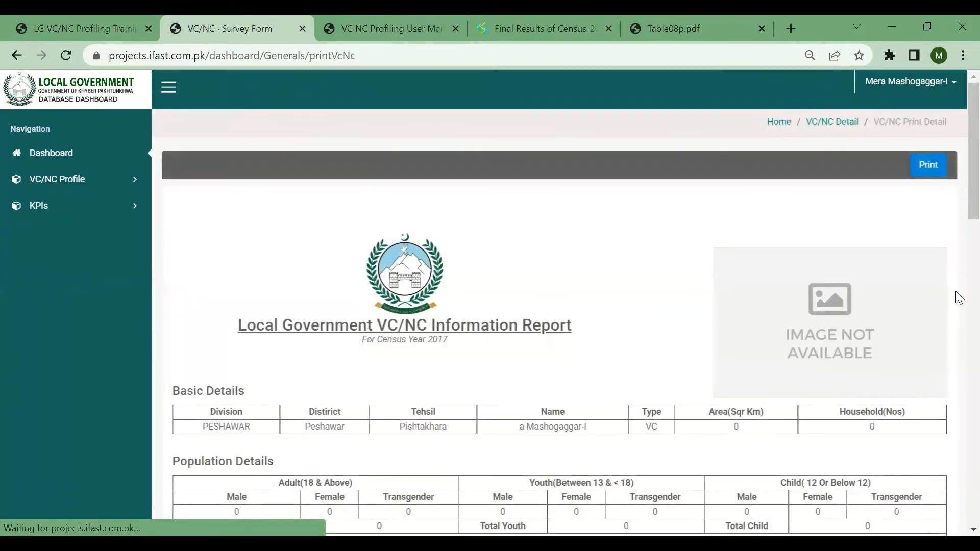
pyautogui.scroll(-4, 958, 243)
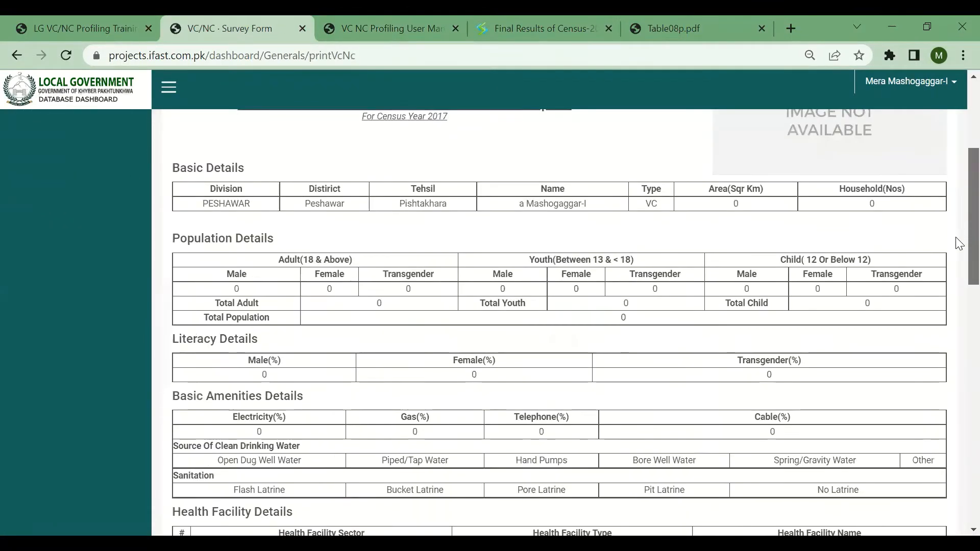
pyautogui.scroll(-14, 959, 243)
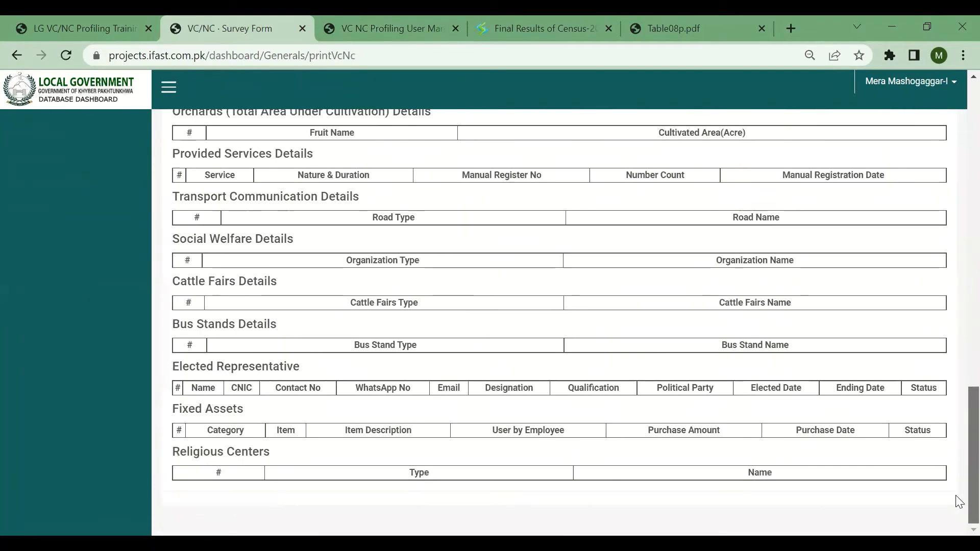
pyautogui.scroll(18, 958, 501)
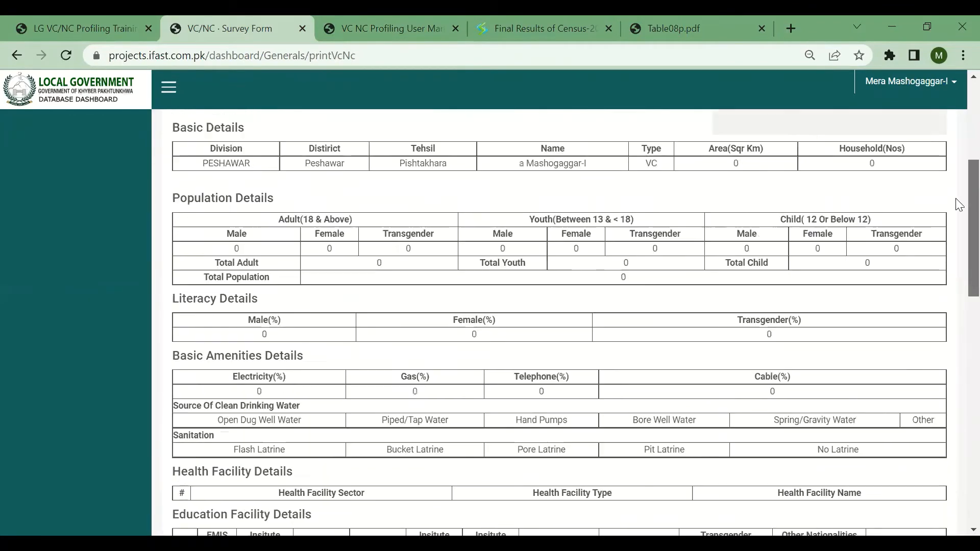
# Step: Preview the report for printing, check the destination options including Save as PDF, and cancel printing
pyautogui.click(939, 177)
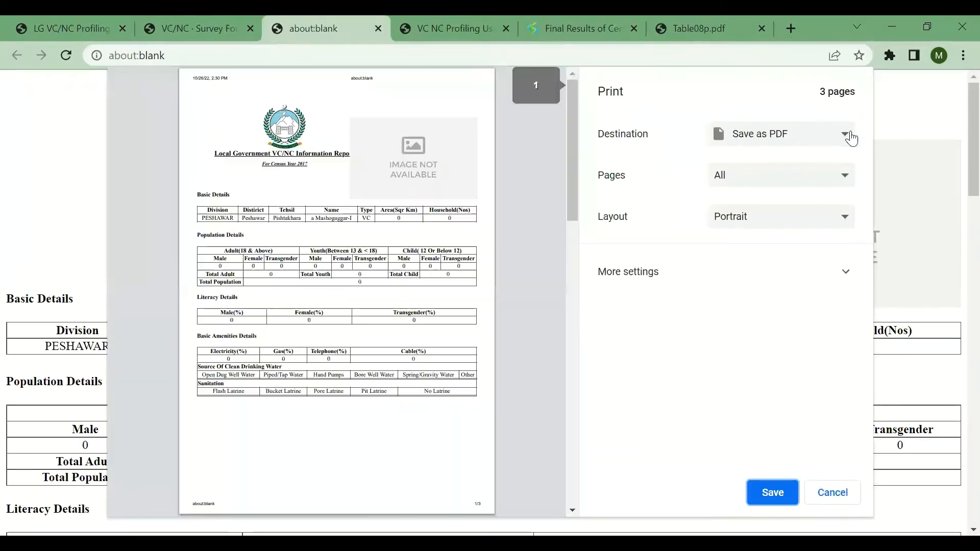
pyautogui.click(847, 135)
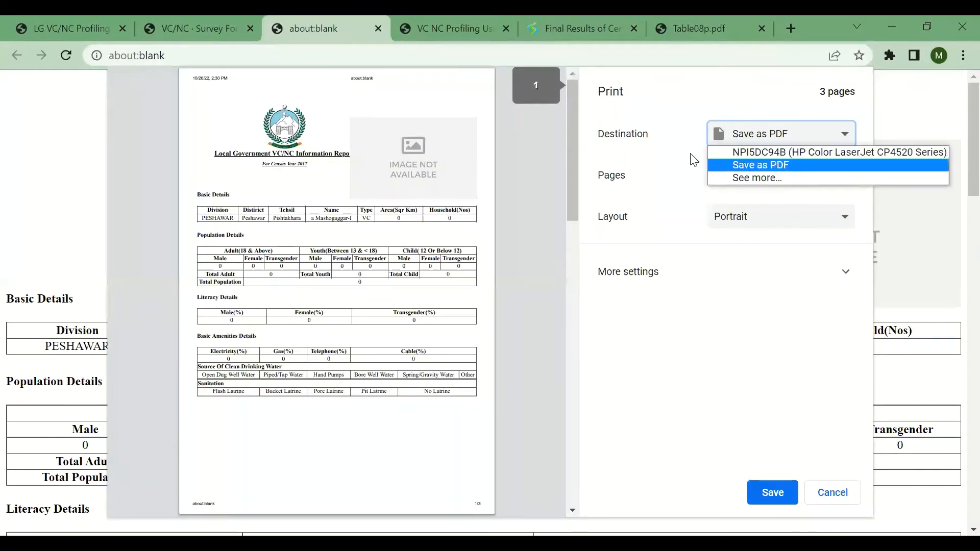
pyautogui.click(776, 165)
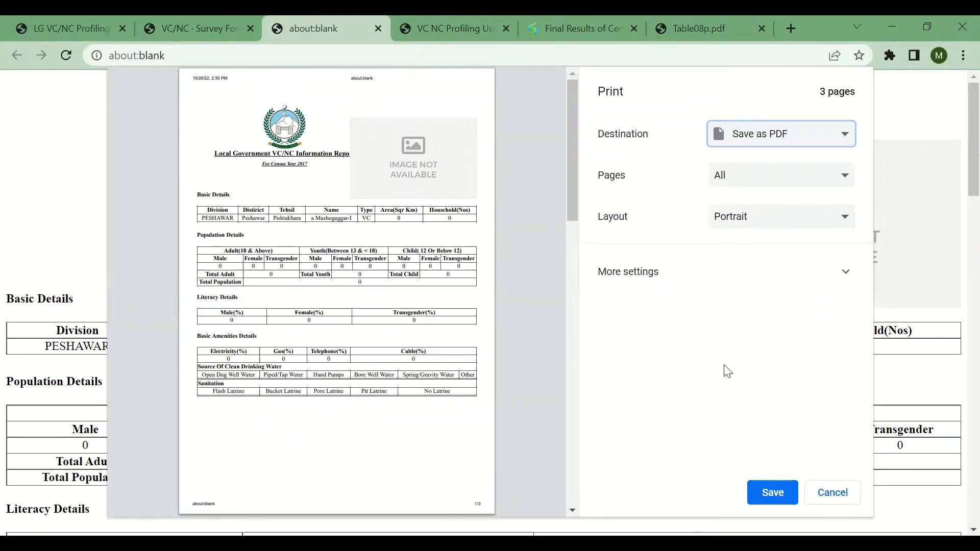
pyautogui.click(833, 494)
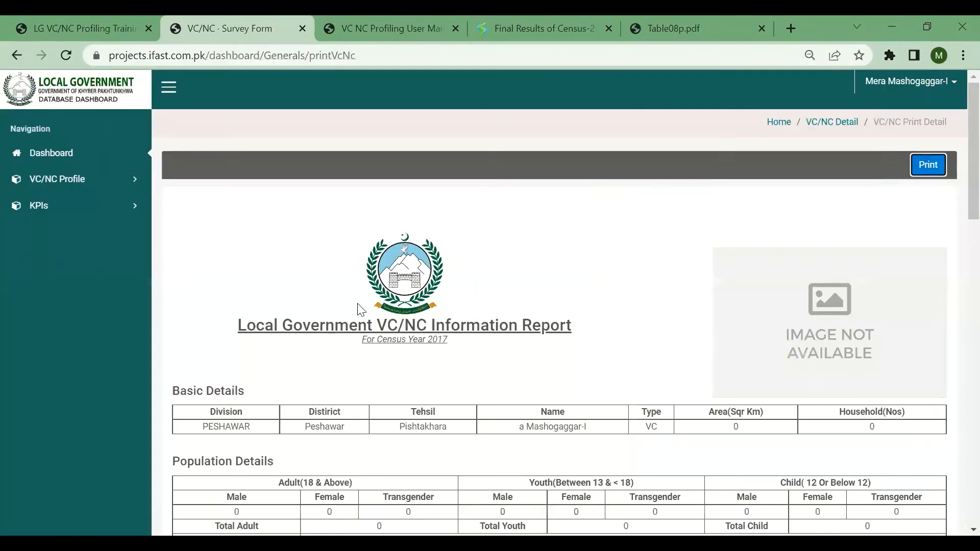
# Step: Reopen the VC/NC details profile for census year 2017 from the dashboard and look over its basic details and population tables
pyautogui.click(51, 154)
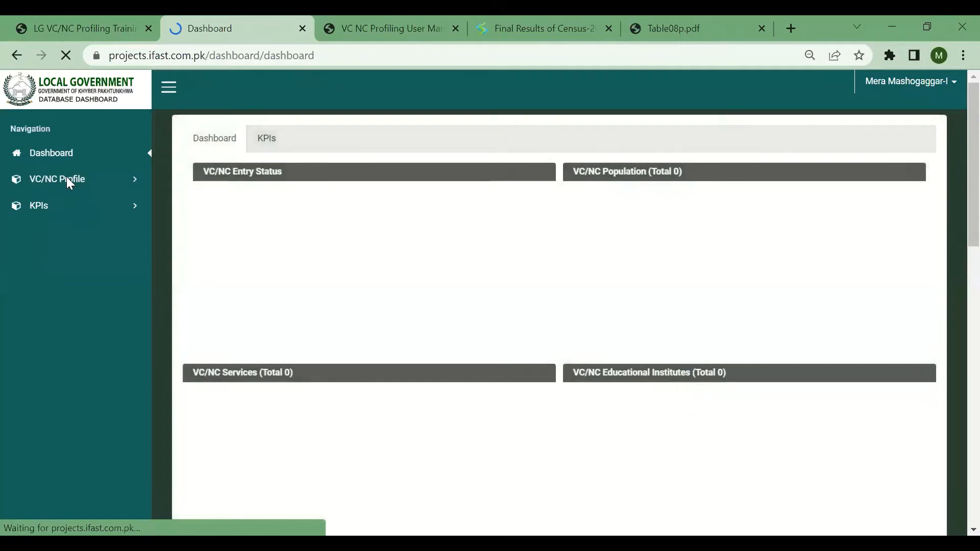
pyautogui.click(58, 181)
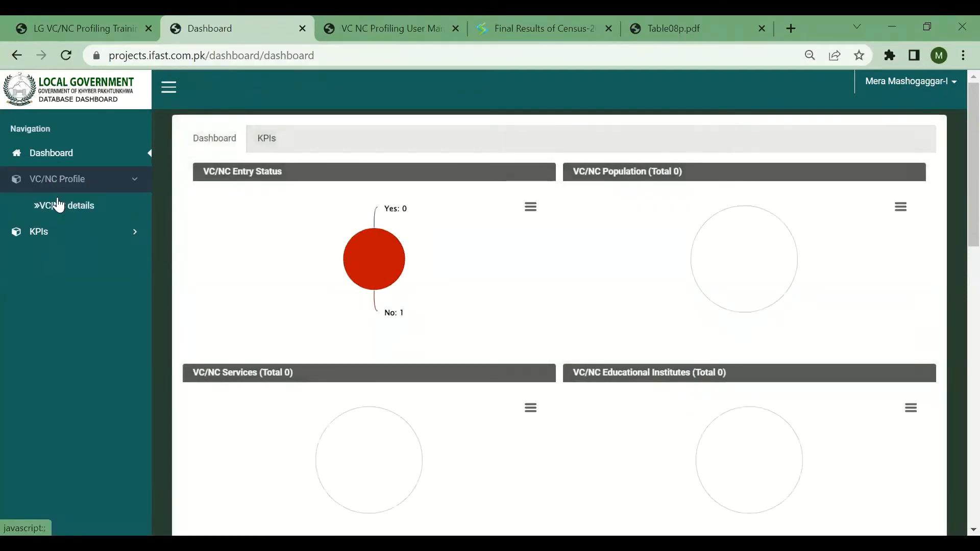
pyautogui.click(61, 210)
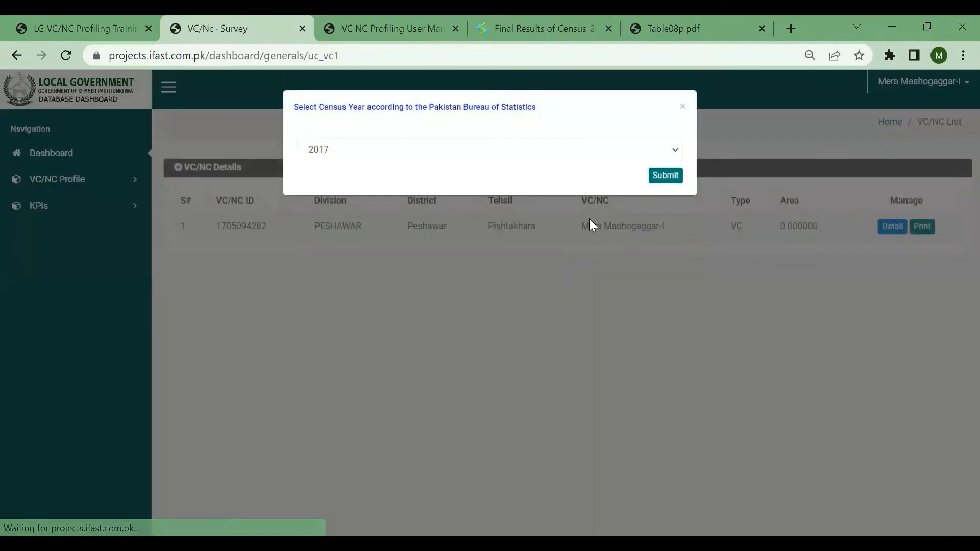
pyautogui.click(662, 176)
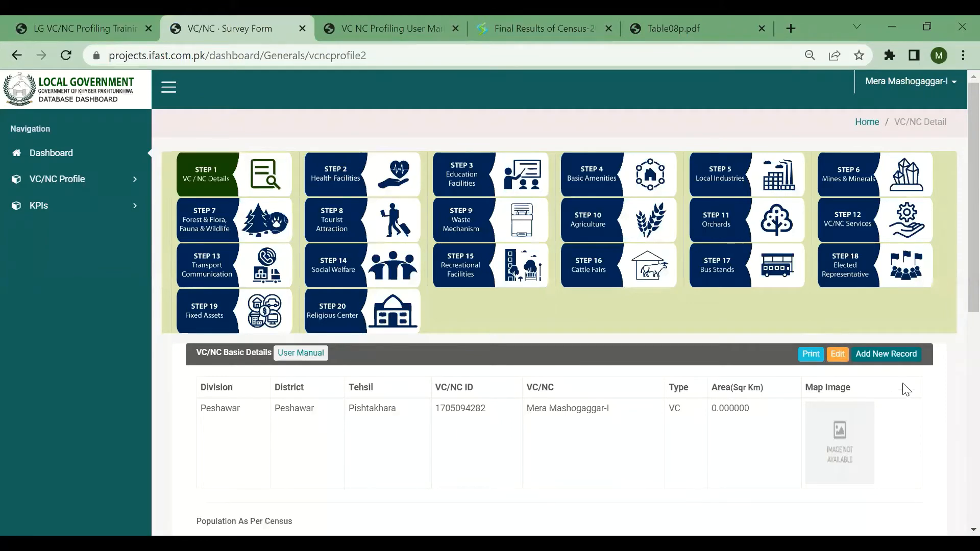
pyautogui.scroll(-3, 955, 255)
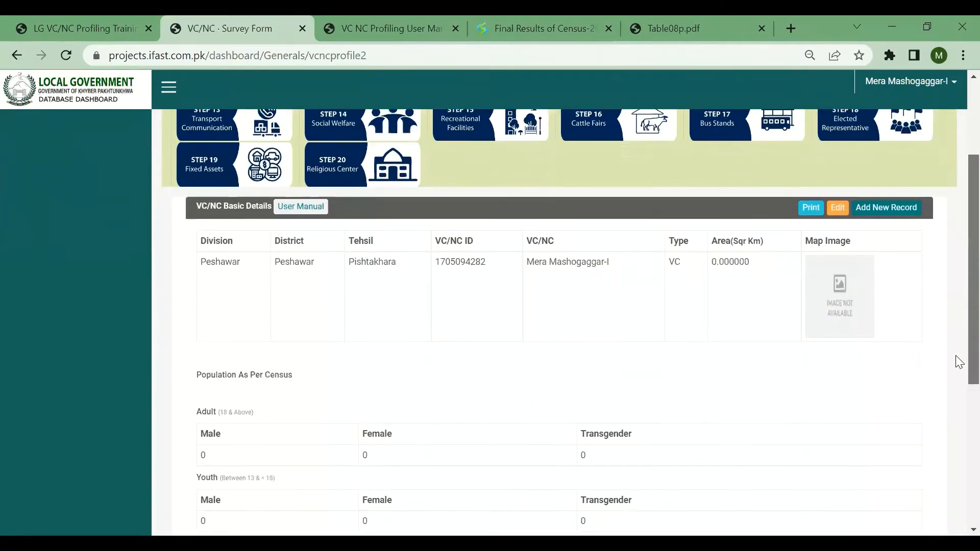
pyautogui.scroll(-6, 956, 342)
pyautogui.scroll(7, 950, 319)
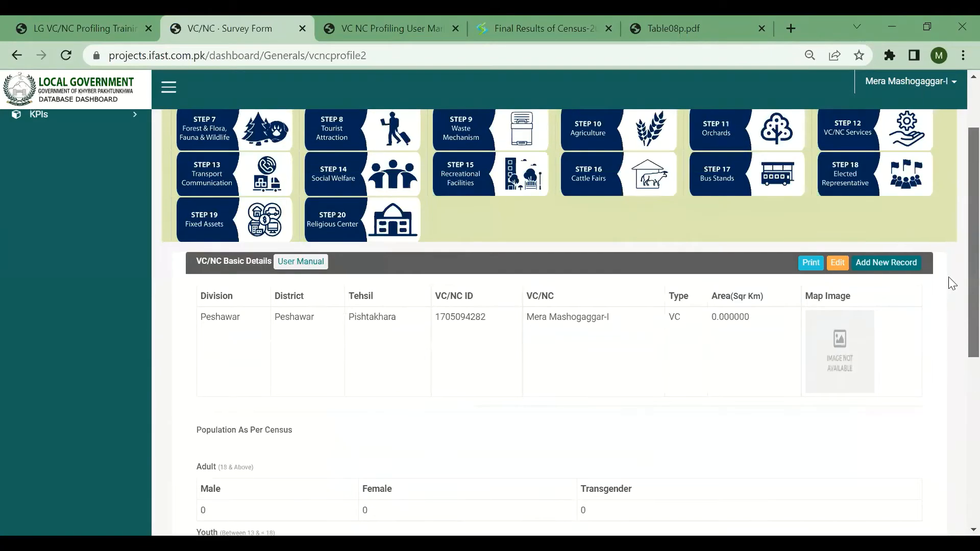
pyautogui.scroll(1, 953, 284)
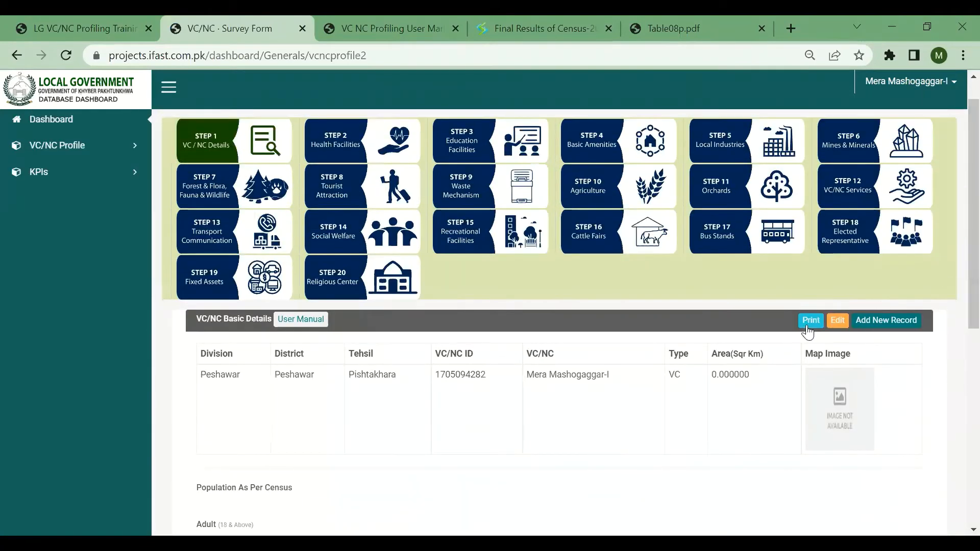
# Step: Open the basic details for editing and examine the adult, youth, child, literacy rate and area fields
pyautogui.click(839, 323)
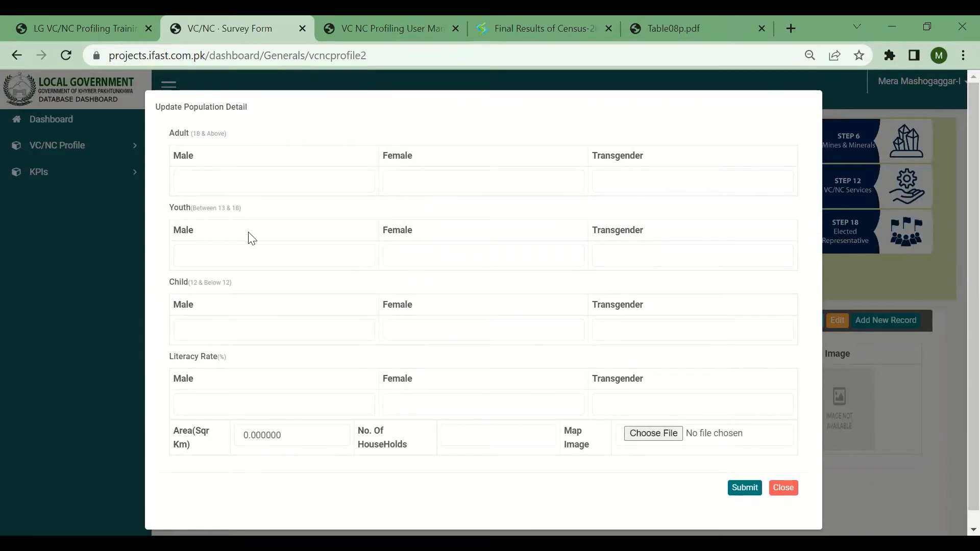
pyautogui.moveTo(194, 132); pyautogui.dragTo(220, 130)
pyautogui.click(259, 121)
pyautogui.moveTo(192, 209); pyautogui.dragTo(245, 215)
pyautogui.click(267, 211)
pyautogui.moveTo(192, 283); pyautogui.dragTo(247, 286)
pyautogui.click(247, 286)
pyautogui.doubleClick(223, 357)
pyautogui.moveTo(247, 434); pyautogui.dragTo(286, 436)
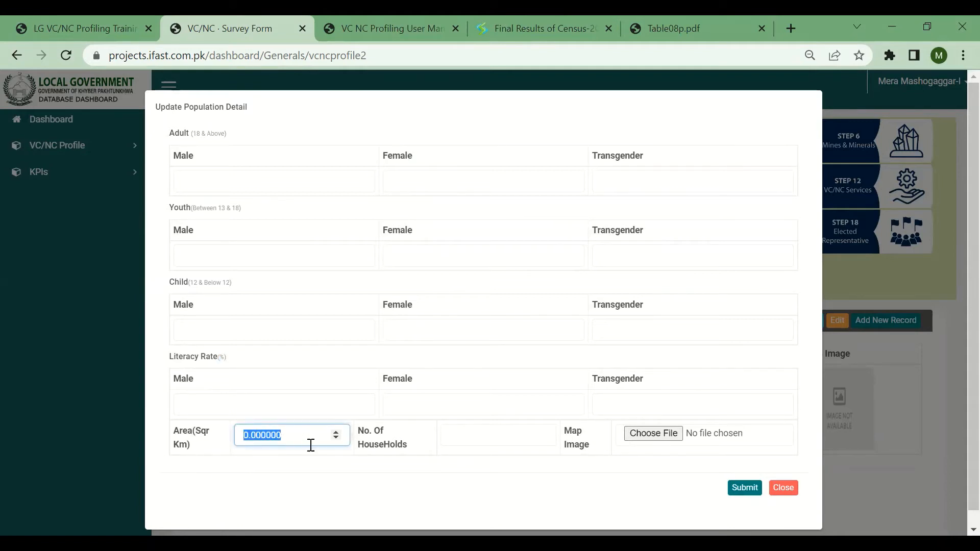
pyautogui.click(440, 472)
# Step: Enter 1000 as the number of households
pyautogui.click(456, 442)
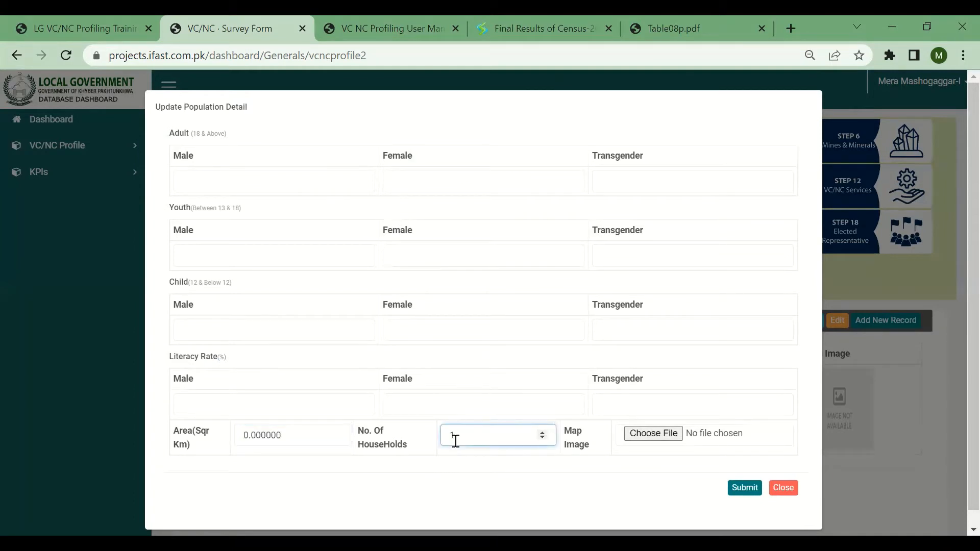
pyautogui.write('1000')
pyautogui.click(613, 496)
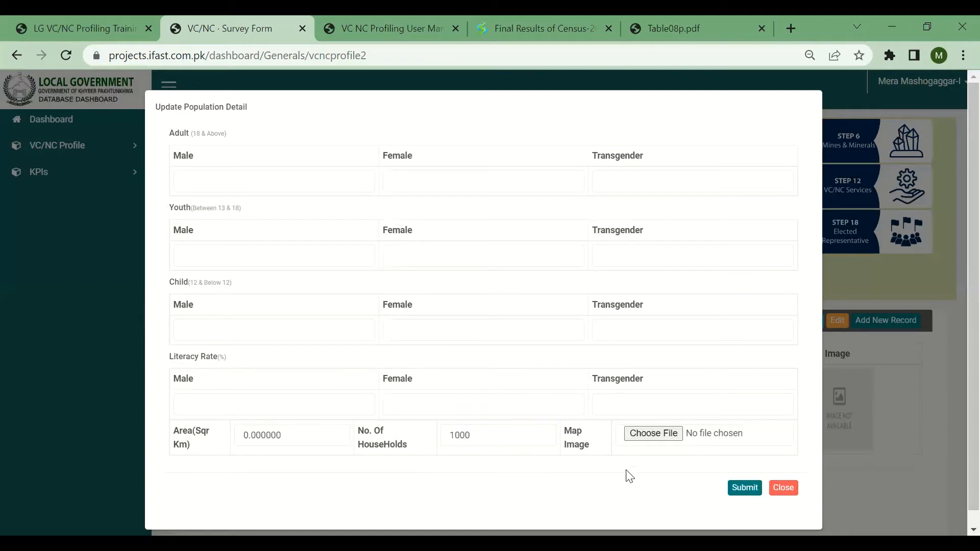
# Step: Check how to choose a map image file, cancel the selection, and close the population update form without submitting
pyautogui.click(654, 434)
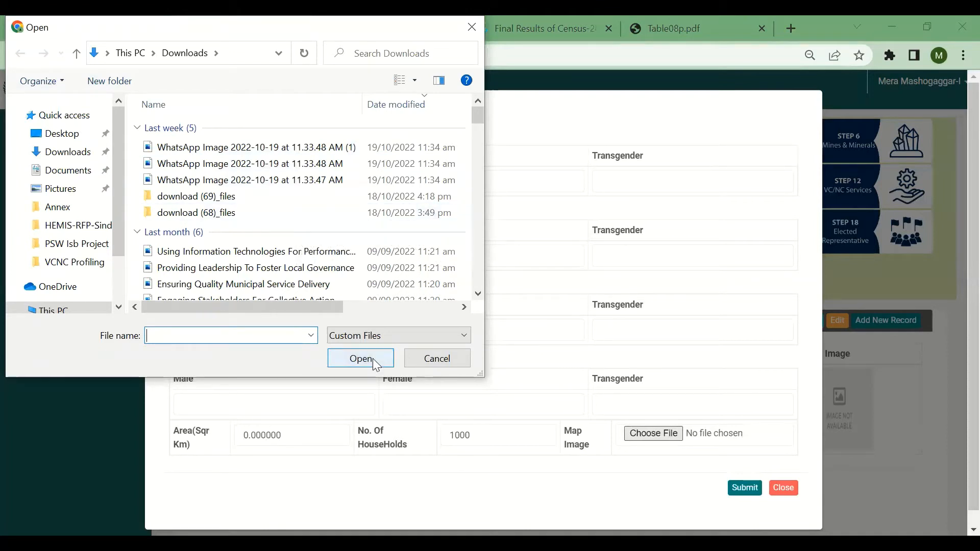
pyautogui.click(440, 358)
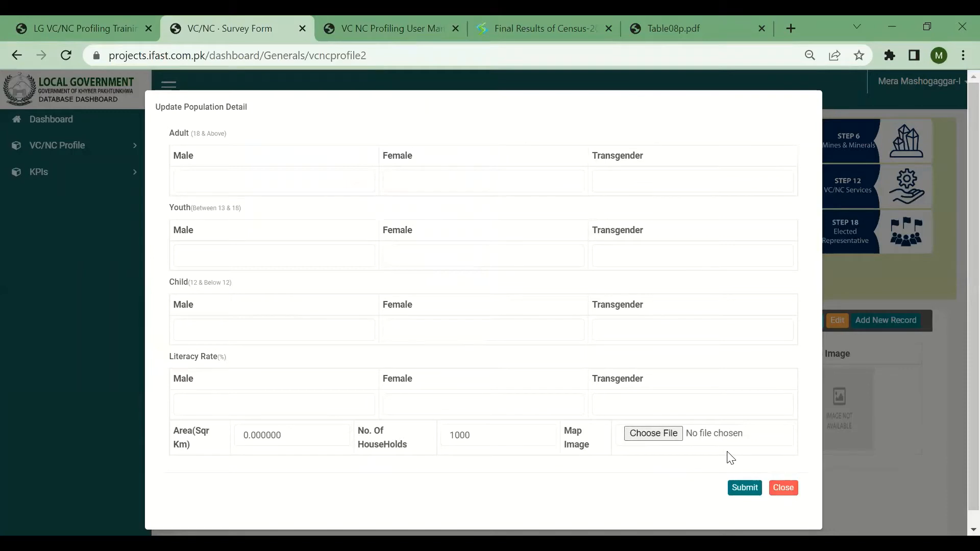
pyautogui.click(784, 488)
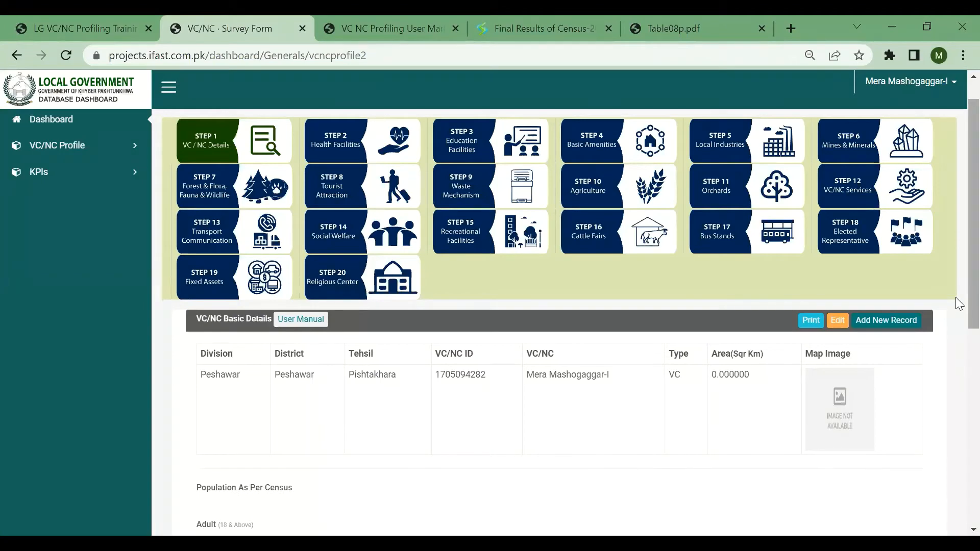
# Step: Review the population, literacy rate and households tables below the VC/NC basic details
pyautogui.scroll(-3, 956, 297)
pyautogui.scroll(-4, 959, 388)
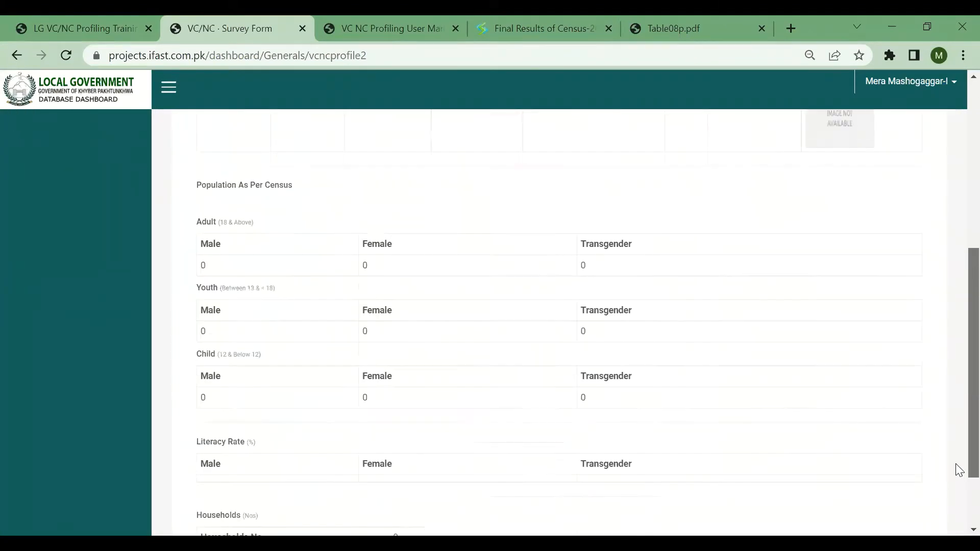
pyautogui.scroll(5, 956, 461)
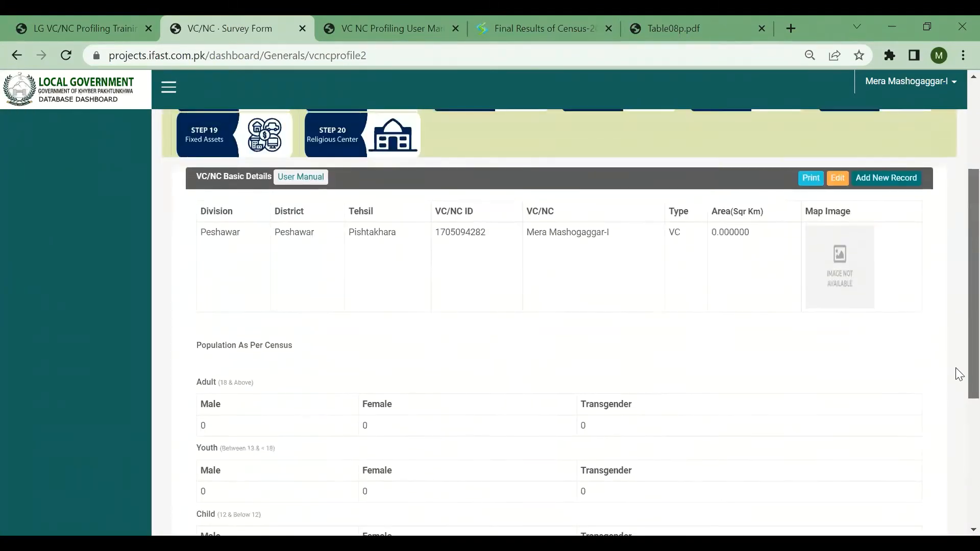
# Step: Preview the map image in the VC/NC basic details and check the population update form, closing both without changes
pyautogui.click(856, 299)
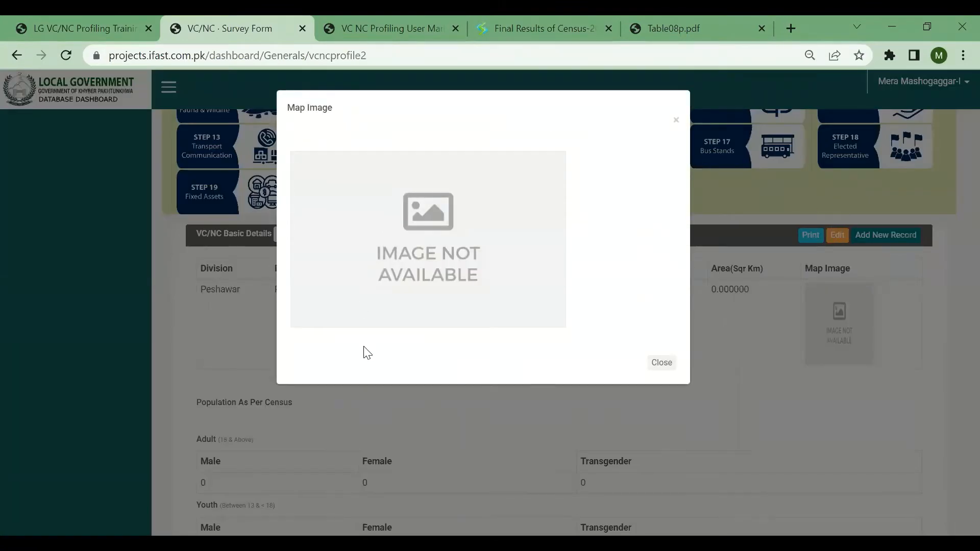
pyautogui.click(677, 122)
pyautogui.click(844, 341)
pyautogui.click(676, 123)
pyautogui.click(839, 234)
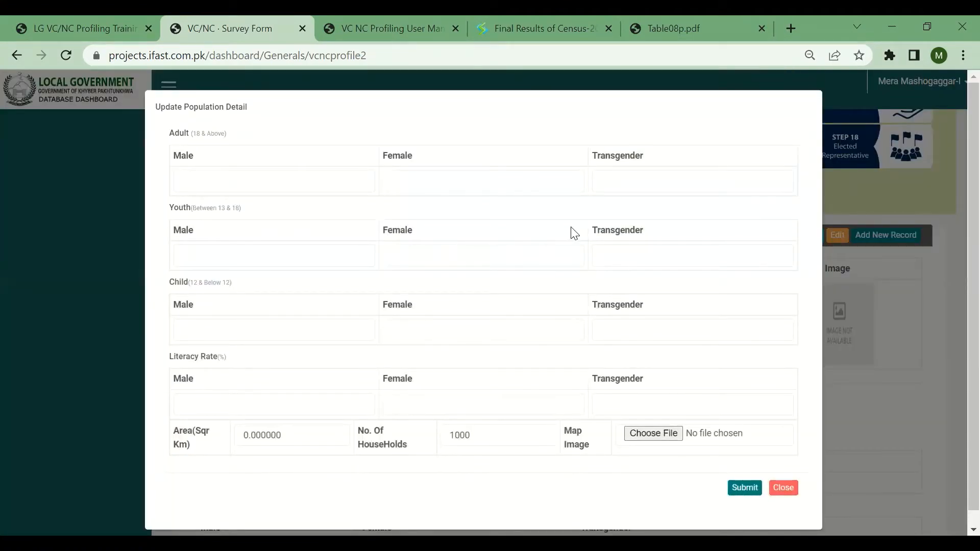
pyautogui.click(785, 489)
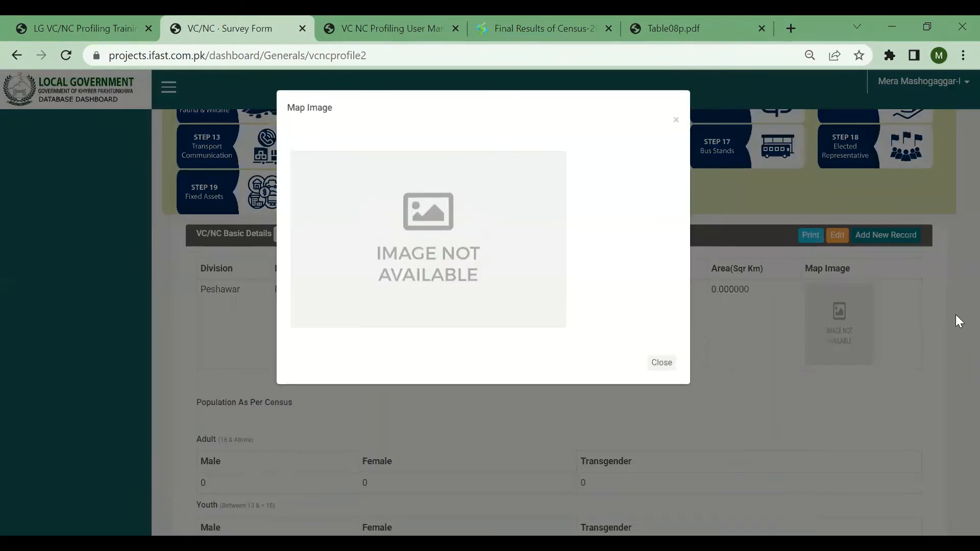
pyautogui.click(676, 121)
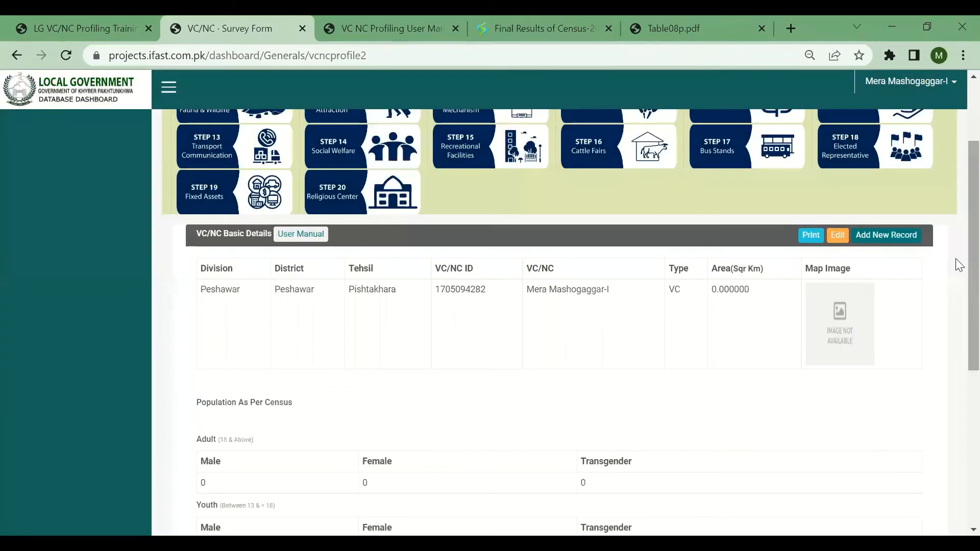
# Step: Start a new record in Step 2 Health Facilities with sector Government and facility type Clinic
pyautogui.scroll(2, 956, 252)
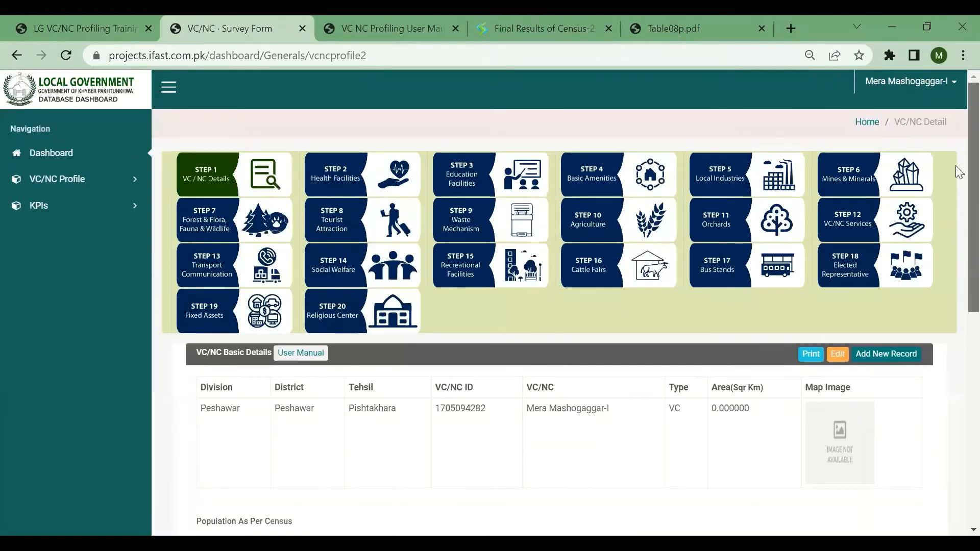
pyautogui.click(355, 175)
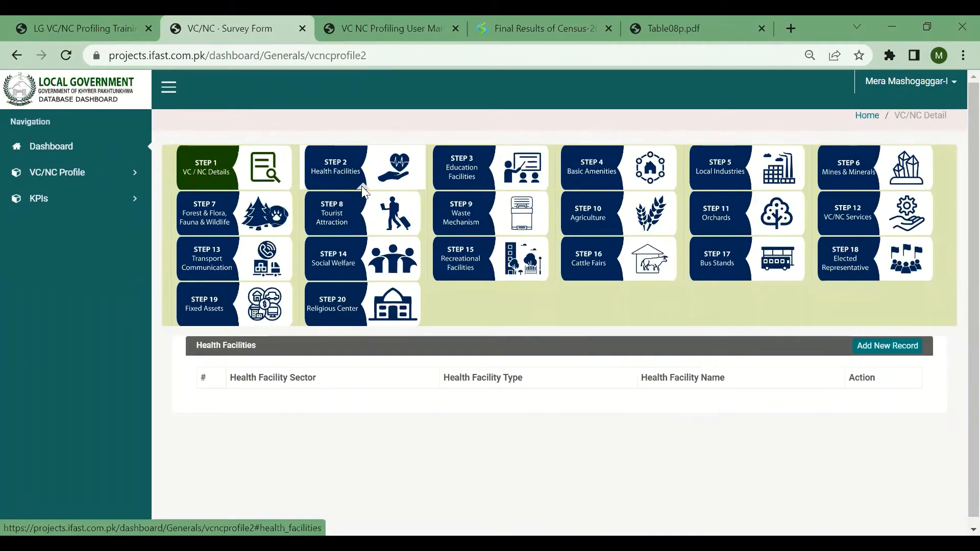
pyautogui.click(887, 346)
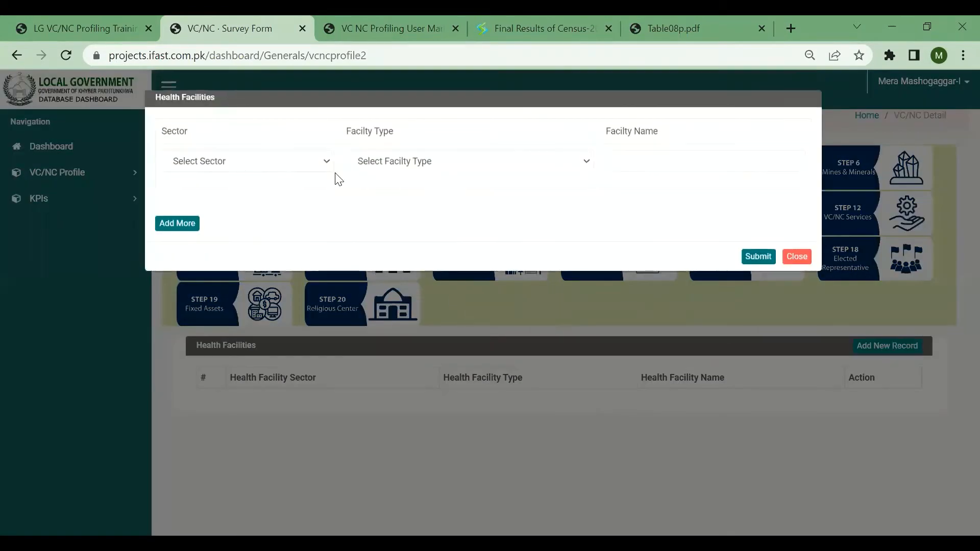
pyautogui.click(327, 163)
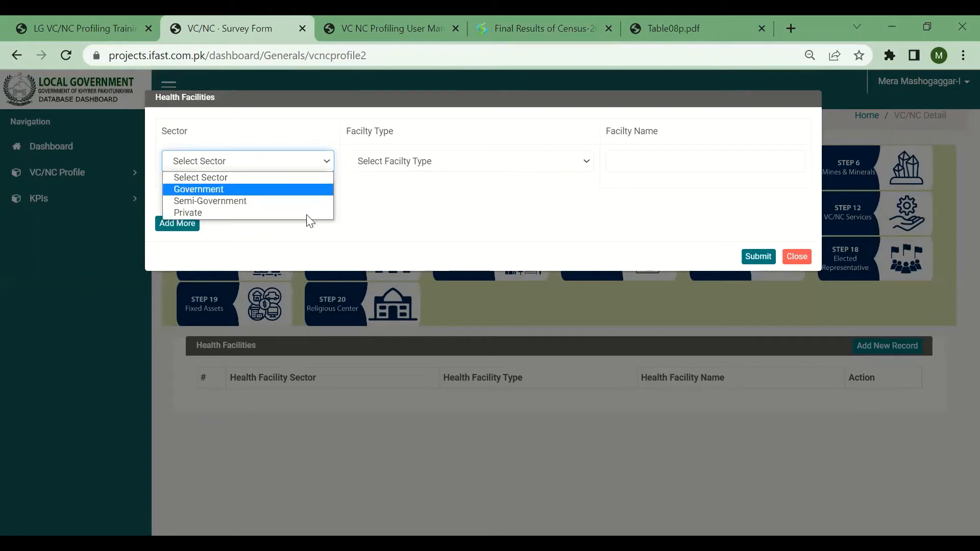
pyautogui.click(273, 190)
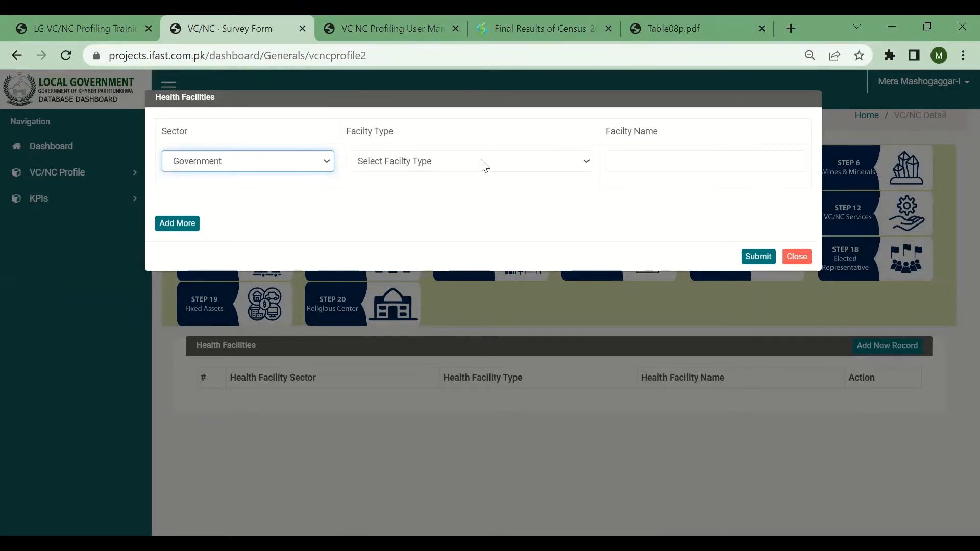
pyautogui.click(482, 163)
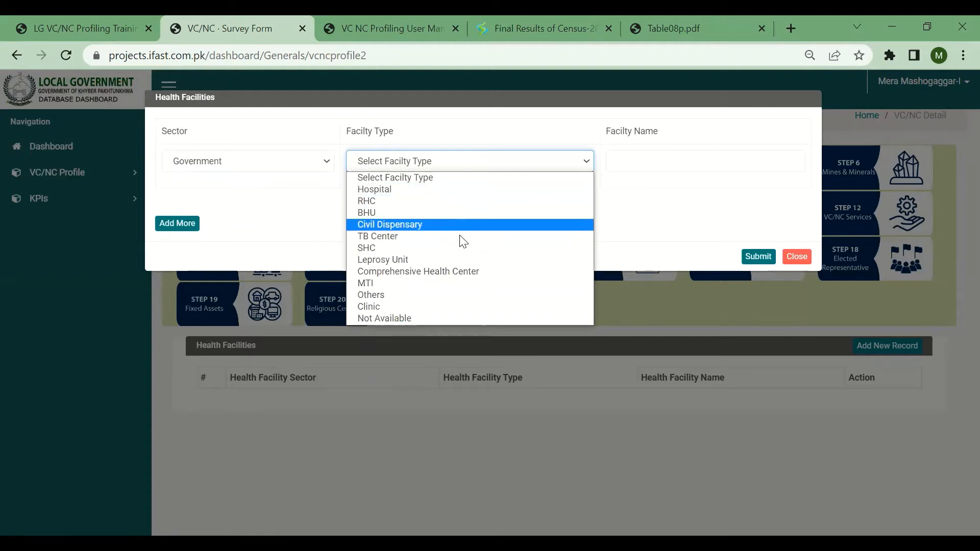
pyautogui.click(431, 306)
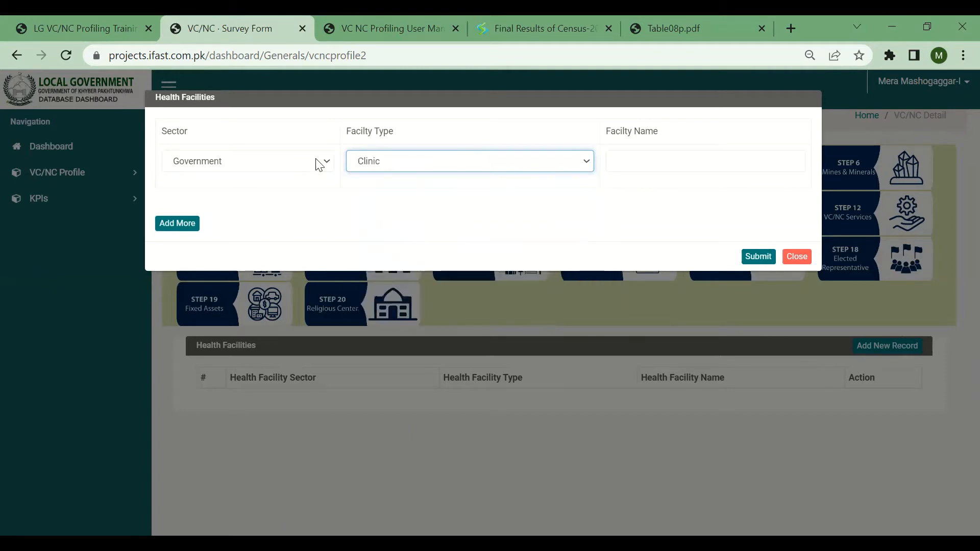
# Step: Change the health facility's sector to Private and check the facility type options, keeping Clinic
pyautogui.click(319, 162)
pyautogui.click(297, 214)
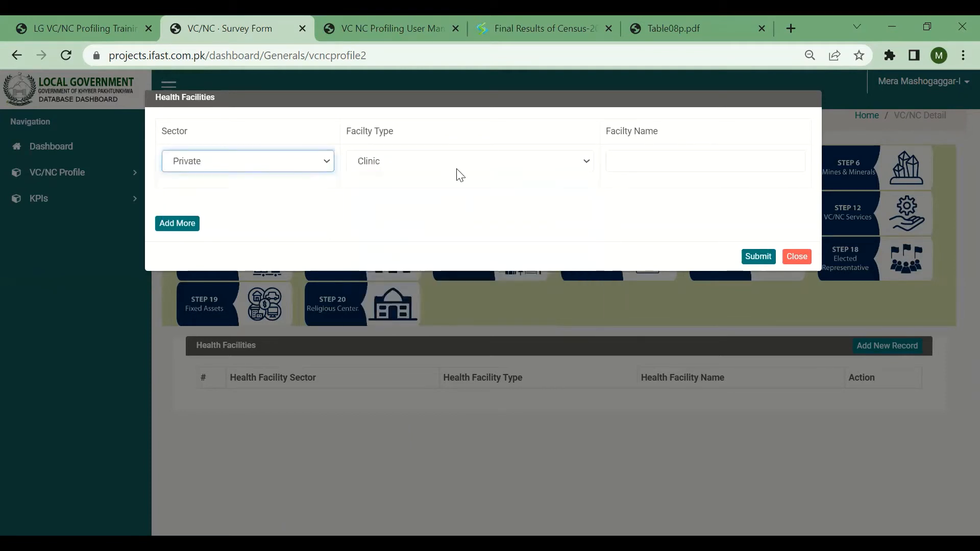
pyautogui.click(465, 166)
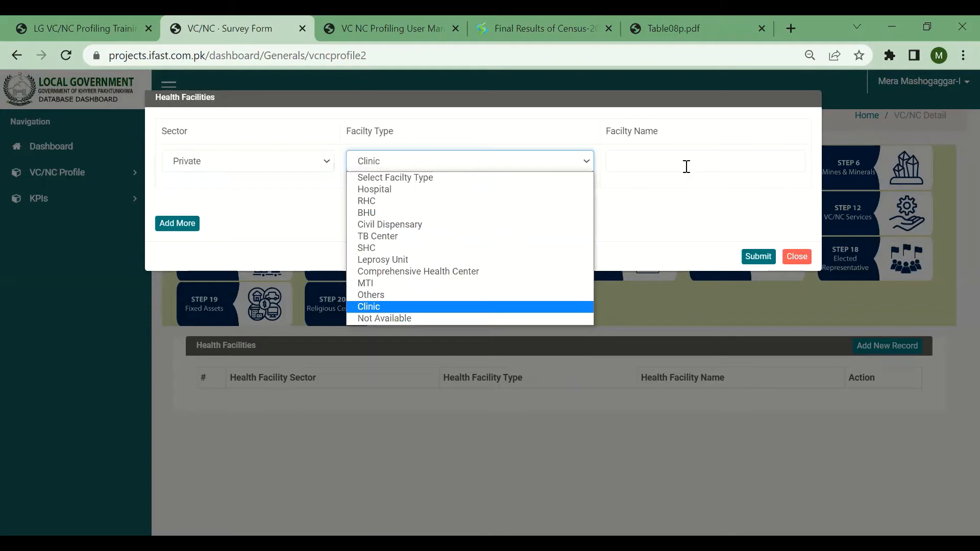
pyautogui.click(667, 235)
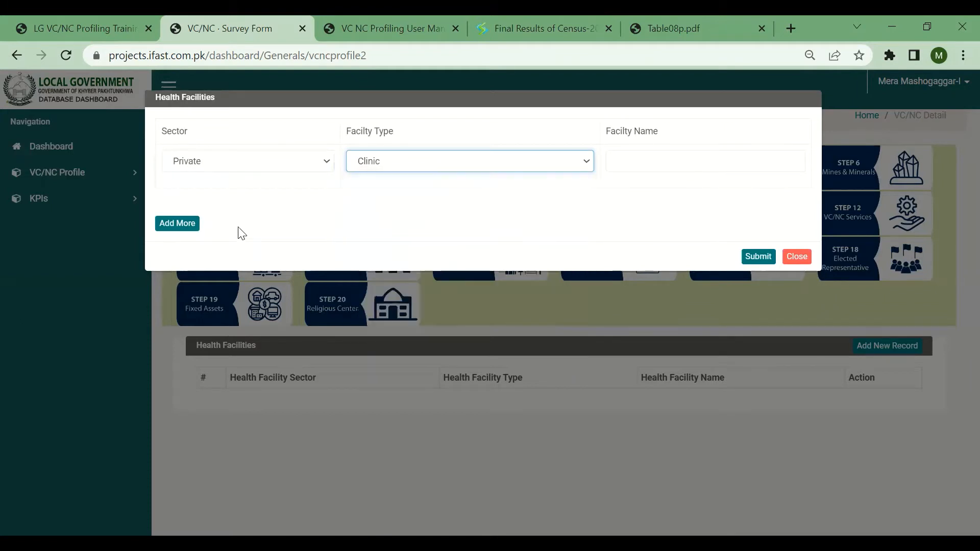
# Step: Add and remove a second health facility row, and close the form without submitting
pyautogui.click(172, 224)
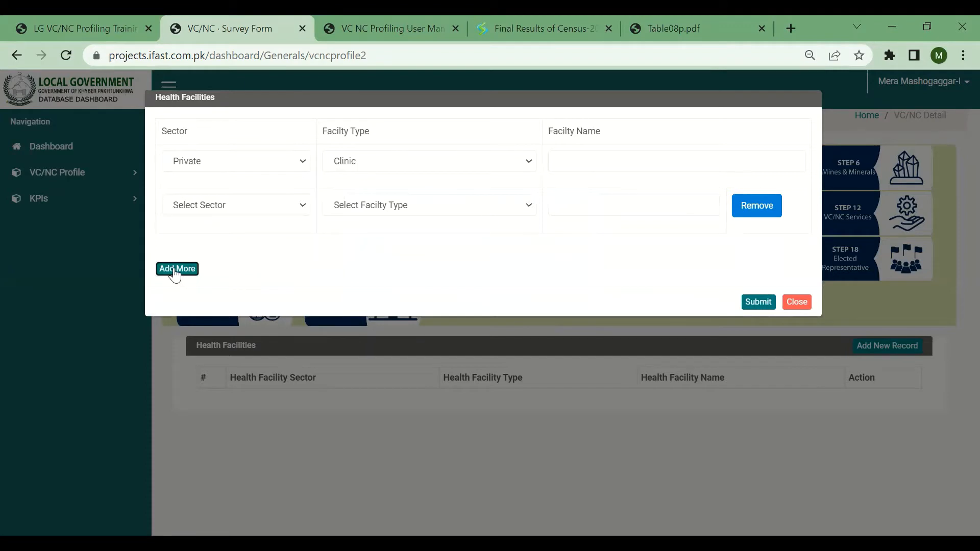
pyautogui.click(758, 206)
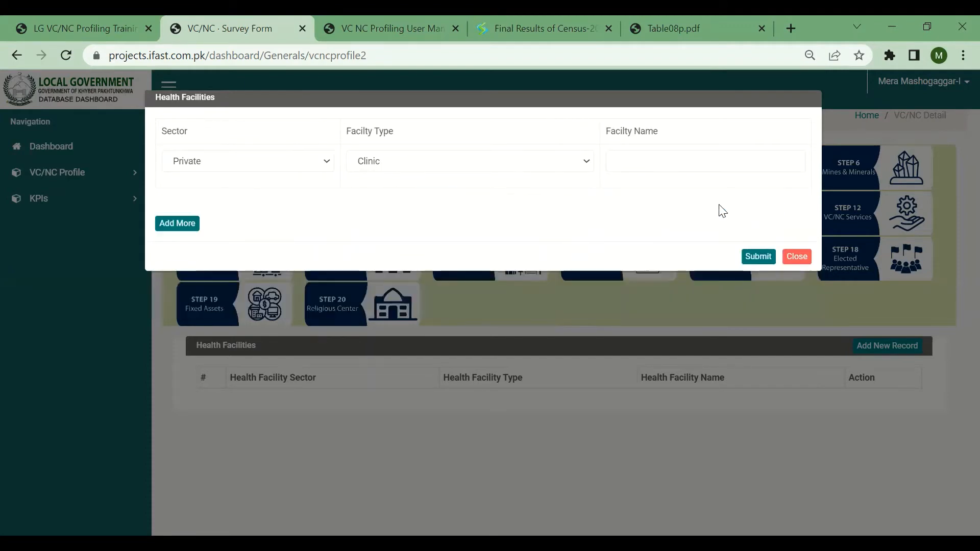
pyautogui.click(800, 260)
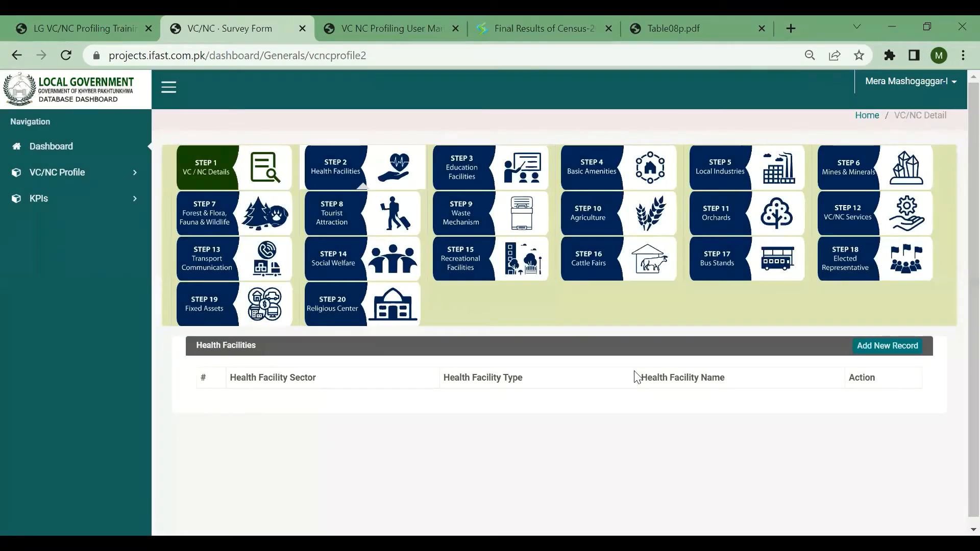
pyautogui.moveTo(206, 378); pyautogui.dragTo(819, 387)
pyautogui.click(756, 407)
# Step: Start a new record in Step 3 Education Facilities with census year 2017 and institution sector Private
pyautogui.click(462, 174)
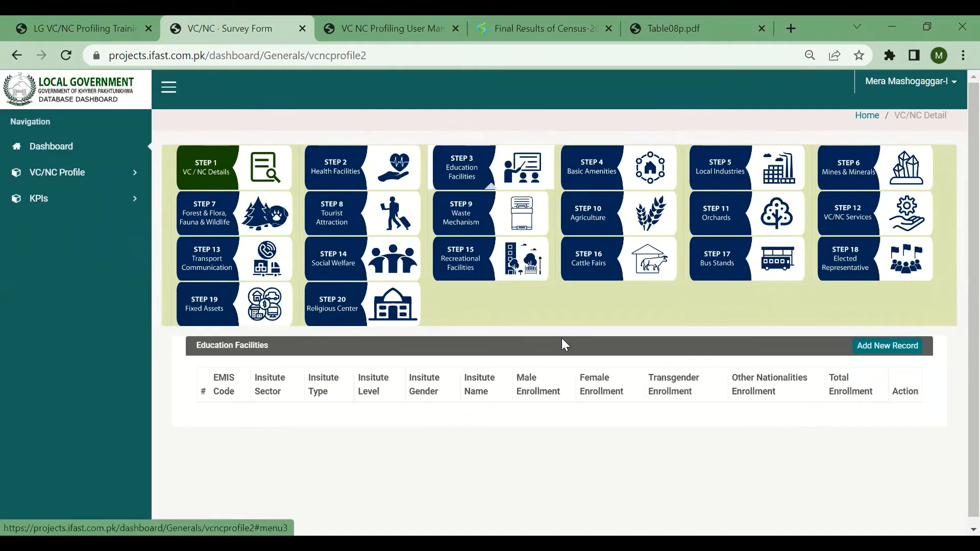
pyautogui.click(887, 346)
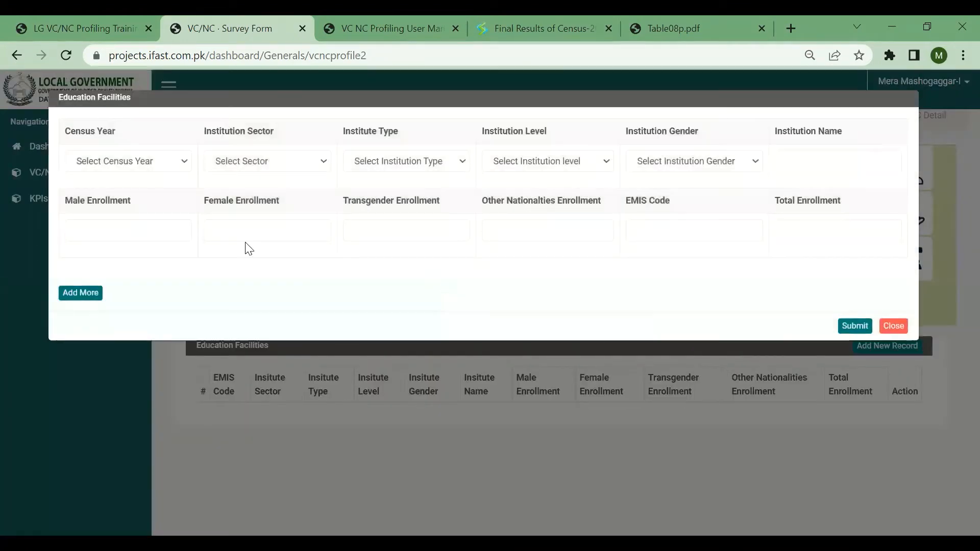
pyautogui.click(185, 162)
pyautogui.click(165, 189)
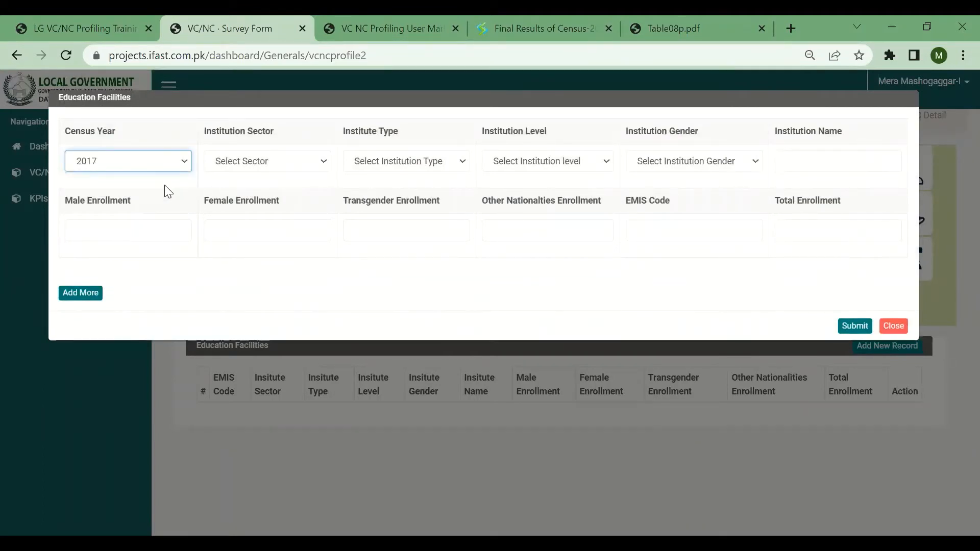
pyautogui.click(264, 163)
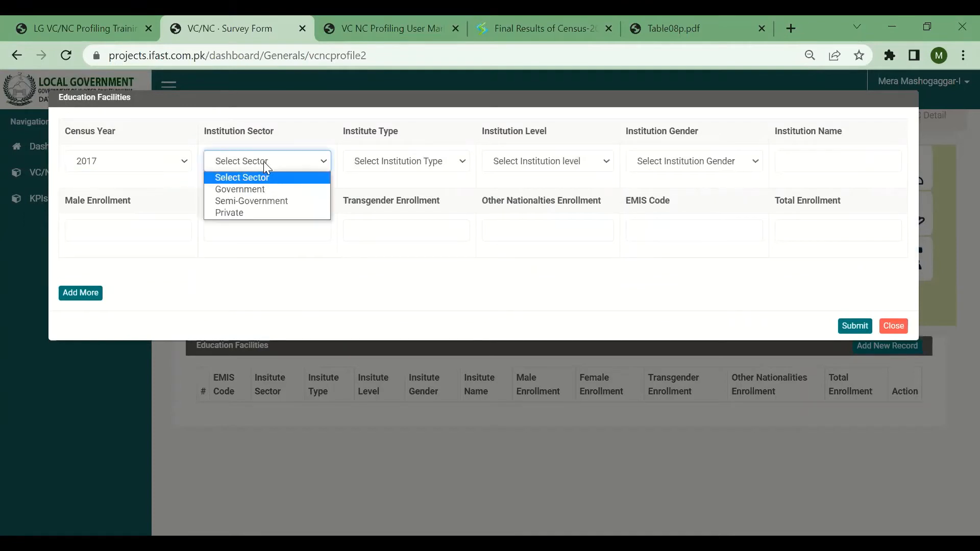
pyautogui.click(270, 212)
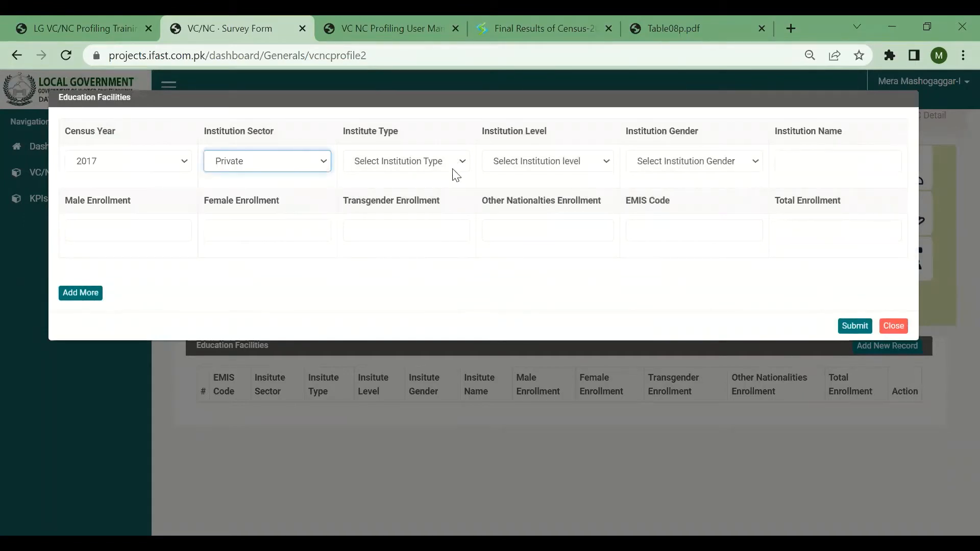
# Step: Try Not Available as the institute type and replace it with University
pyautogui.click(455, 161)
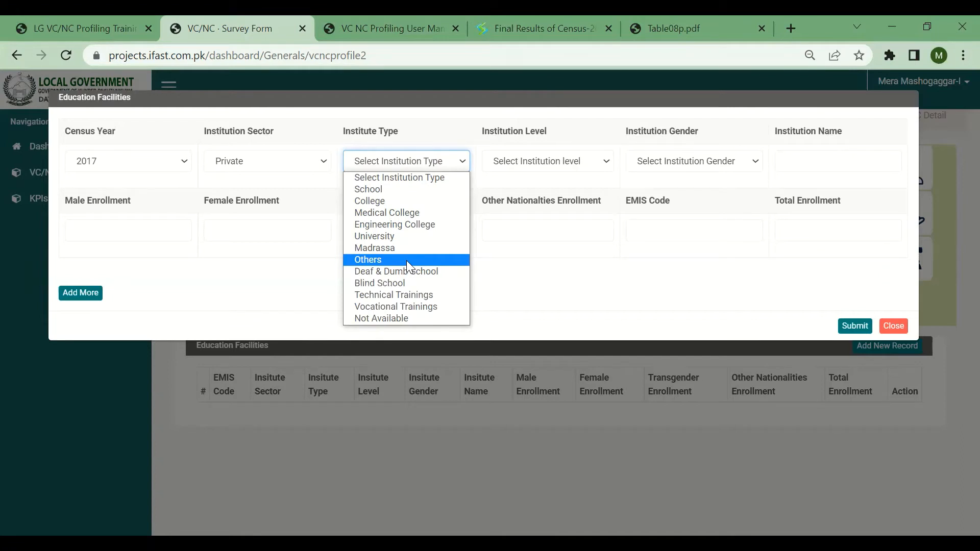
pyautogui.click(409, 318)
pyautogui.click(433, 169)
pyautogui.click(414, 232)
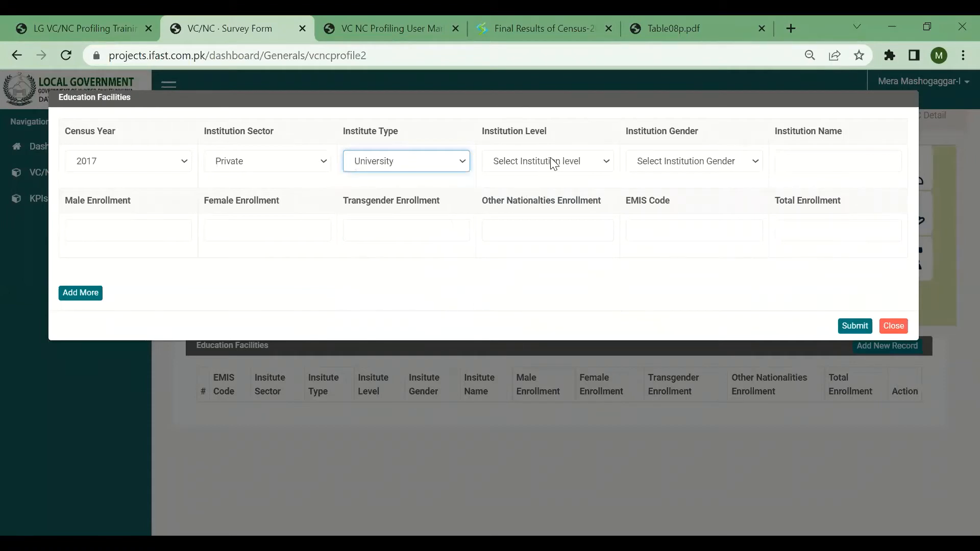
# Step: Examine the institution level and gender options and the other nationalities enrollment and EMIS code fields, and close the form without submitting
pyautogui.click(553, 162)
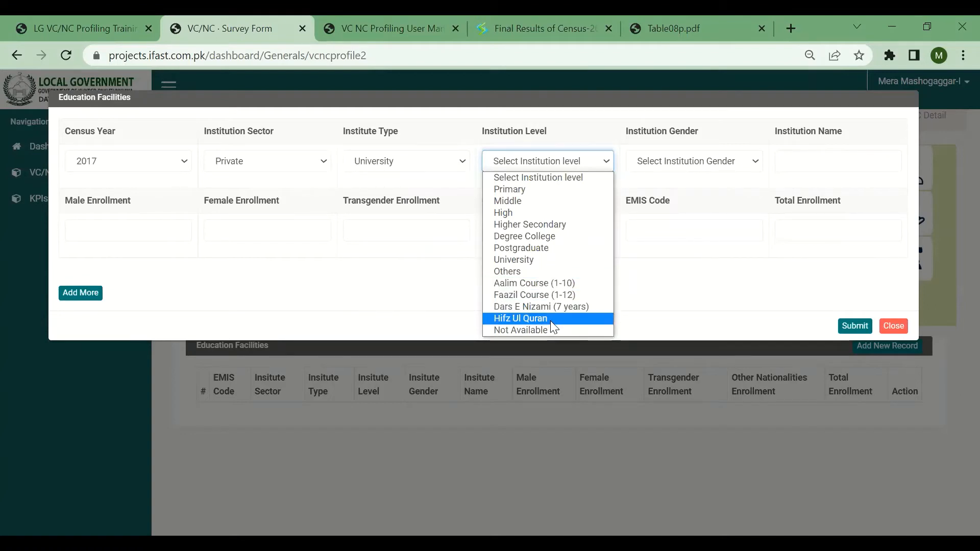
pyautogui.click(705, 161)
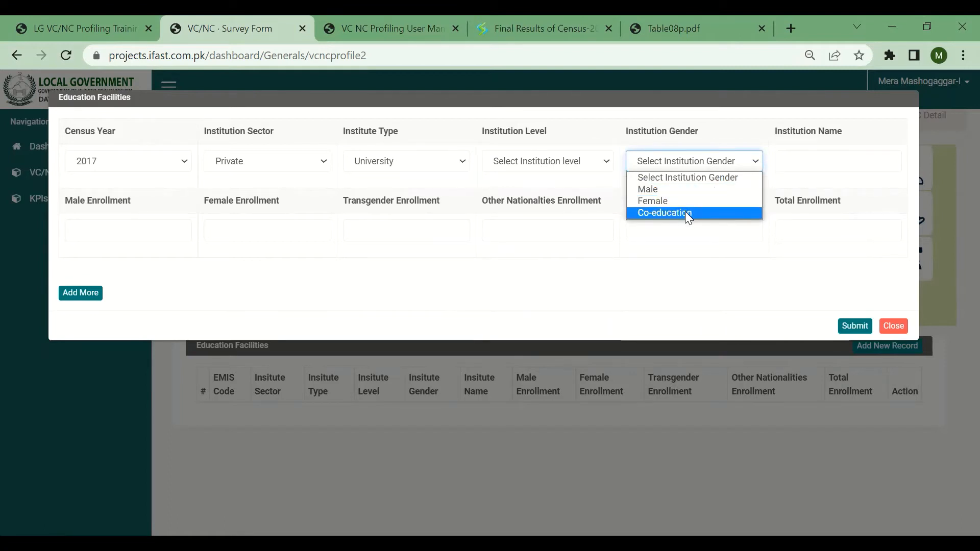
pyautogui.click(814, 154)
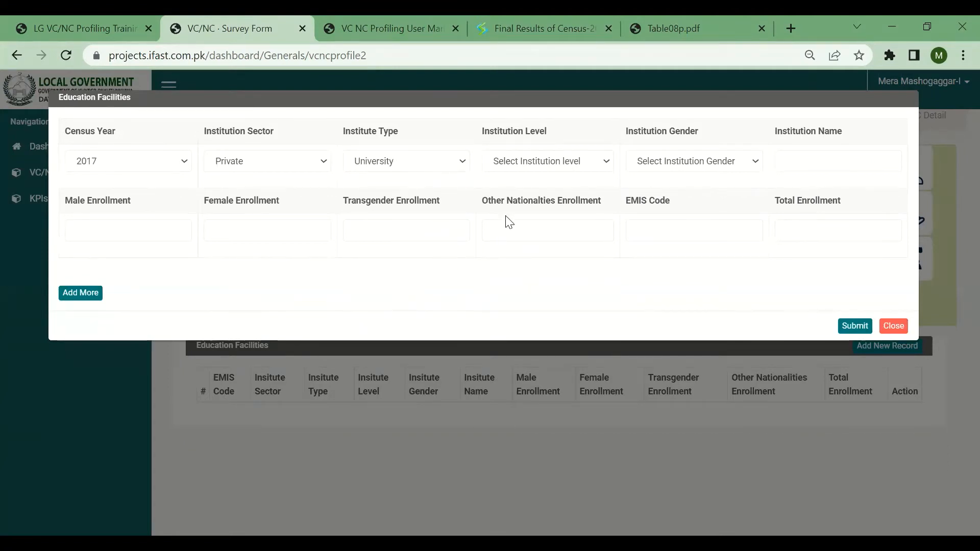
pyautogui.moveTo(482, 201); pyautogui.dragTo(602, 197)
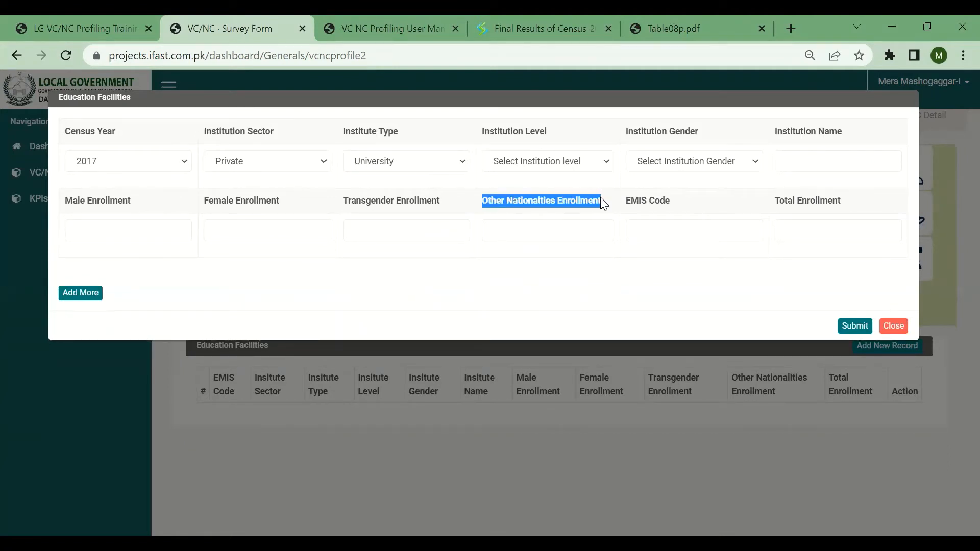
pyautogui.click(535, 200)
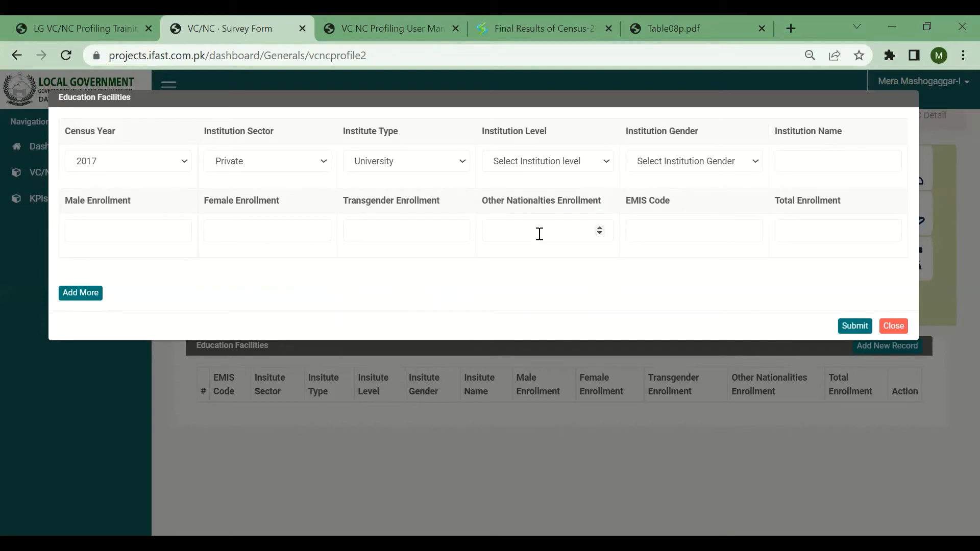
pyautogui.moveTo(626, 201); pyautogui.dragTo(678, 203)
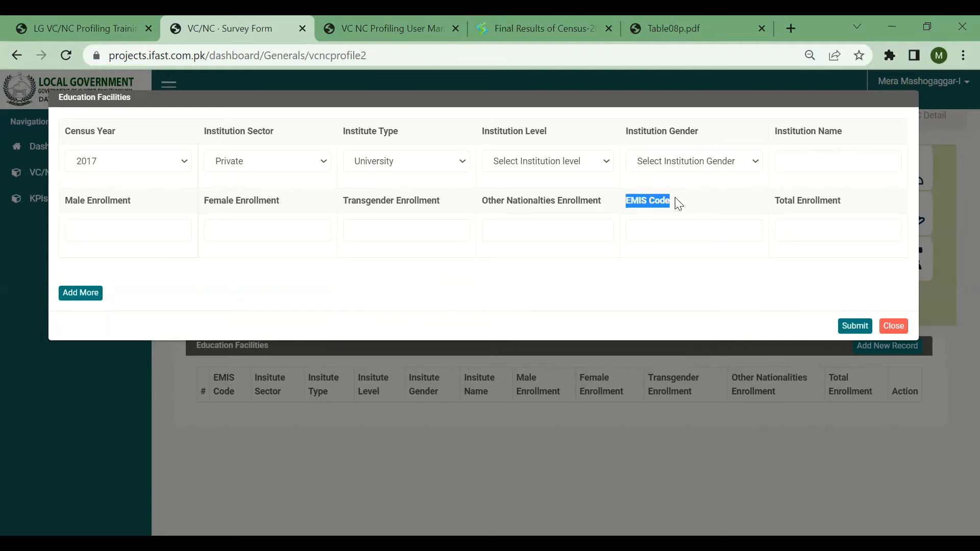
pyautogui.click(678, 203)
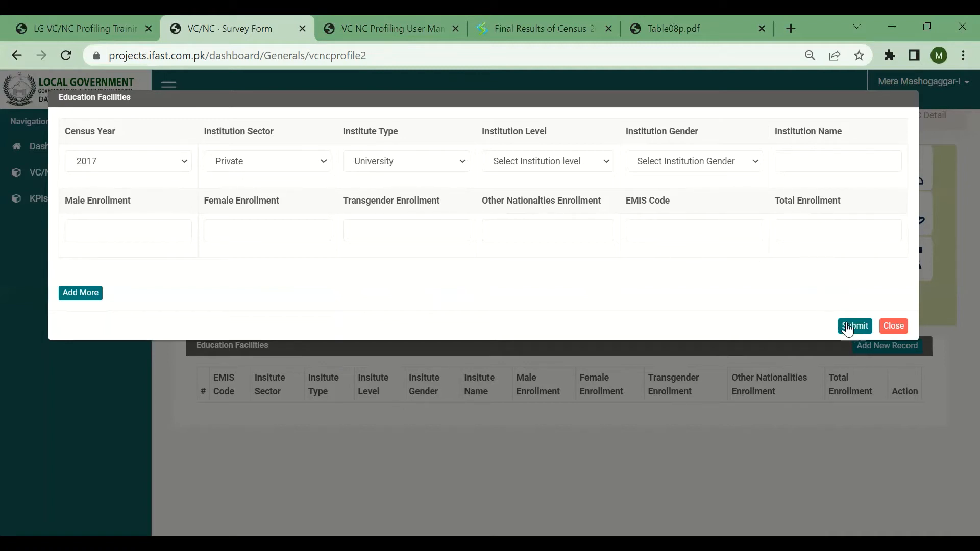
pyautogui.click(894, 329)
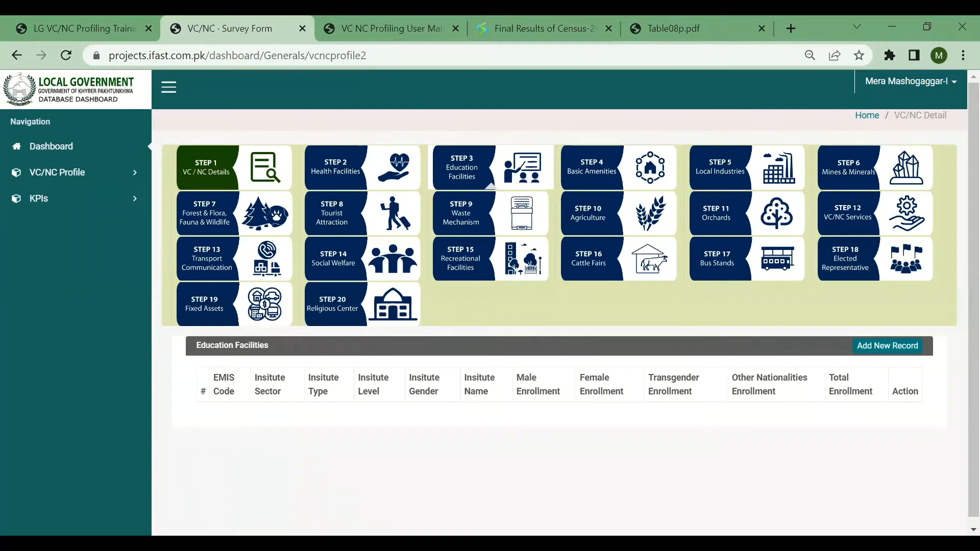
# Step: Open Step 4 Basic Amenities and review its utilities, drinking water and sanitation tables, including the No Latrine column
pyautogui.click(592, 169)
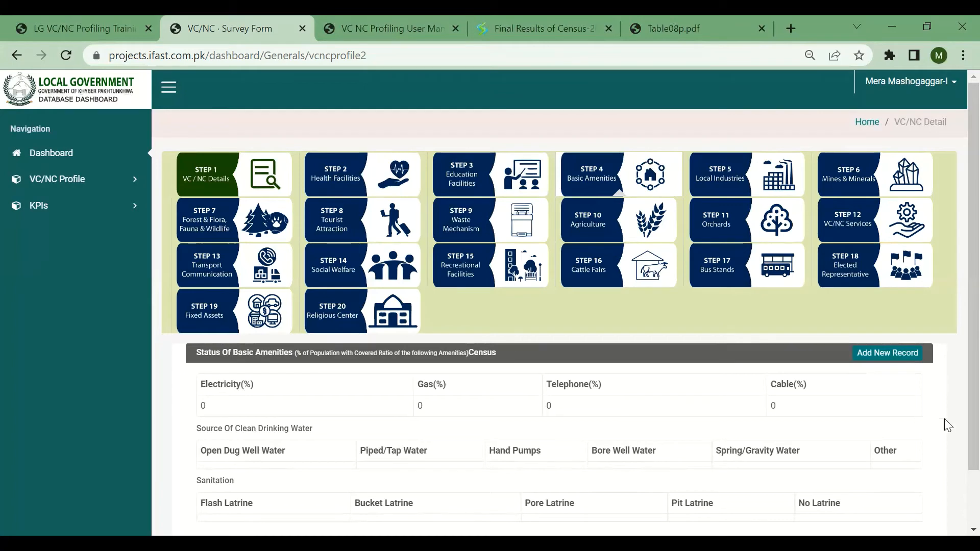
pyautogui.scroll(-2, 956, 426)
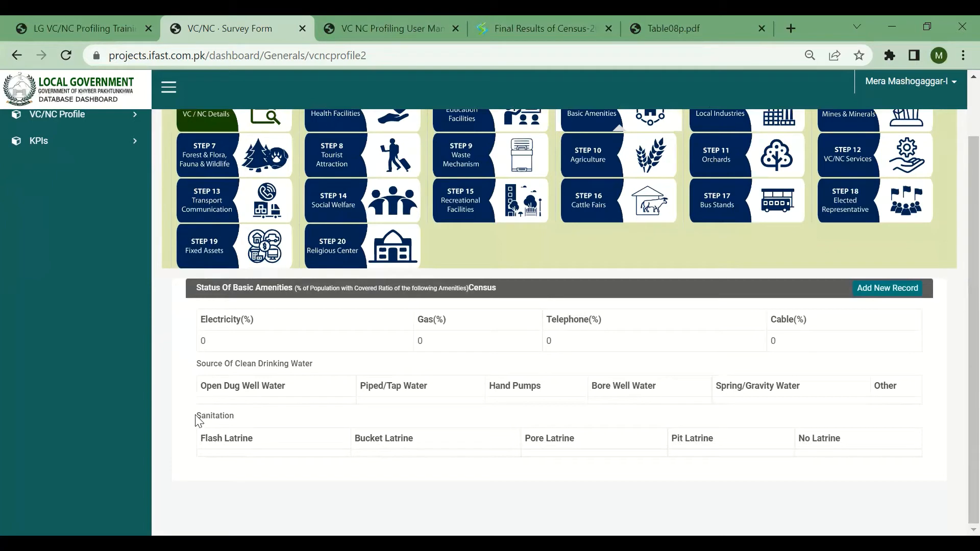
pyautogui.moveTo(199, 416); pyautogui.dragTo(240, 422)
pyautogui.click(254, 421)
pyautogui.moveTo(197, 416); pyautogui.dragTo(236, 420)
pyautogui.click(268, 425)
pyautogui.moveTo(798, 438); pyautogui.dragTo(851, 445)
pyautogui.click(727, 418)
# Step: Start a new Basic Amenities record with census year 2017 and close the form without submitting
pyautogui.click(883, 289)
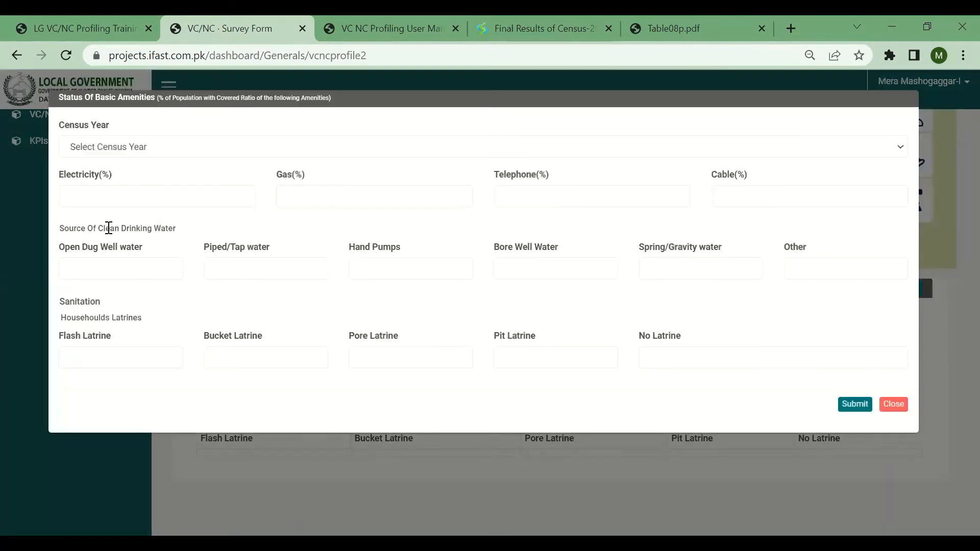
pyautogui.click(162, 154)
pyautogui.click(158, 171)
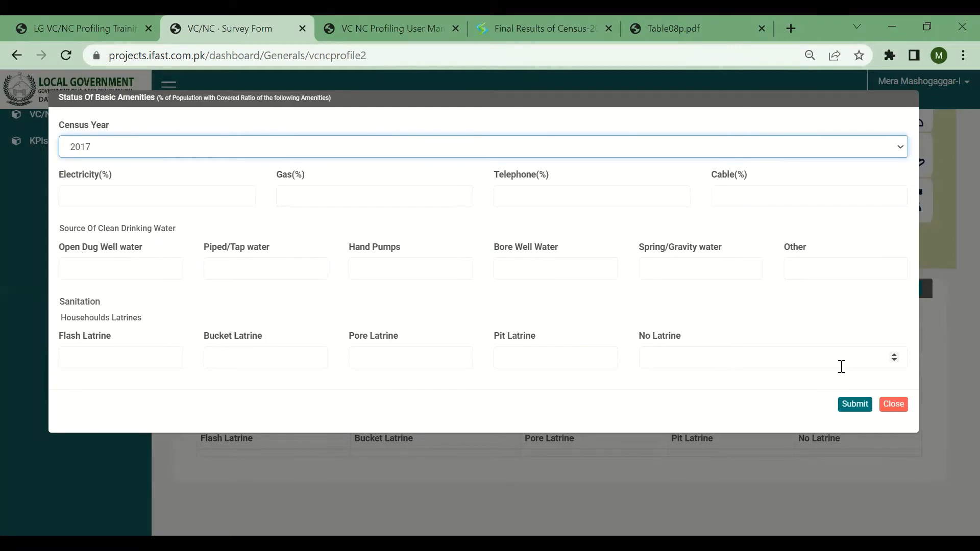
pyautogui.click(896, 409)
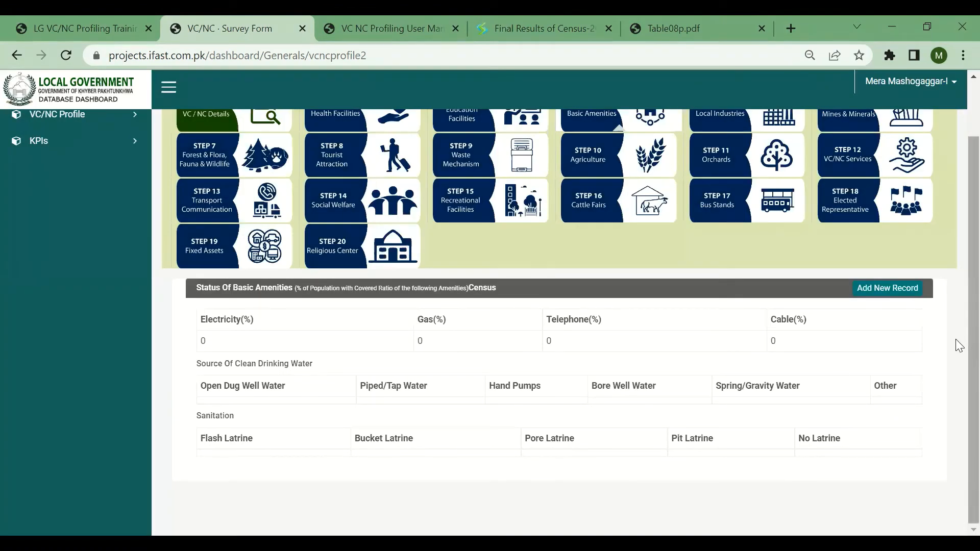
# Step: Start a new record in Step 5 Local Industries, trying Small industries and replacing it with Large industries as the industry type
pyautogui.scroll(2, 956, 276)
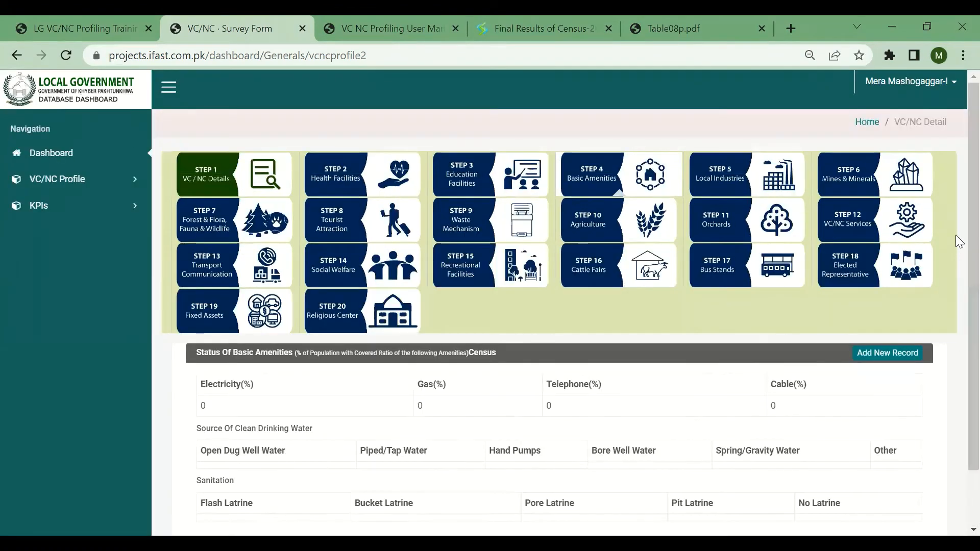
pyautogui.click(710, 179)
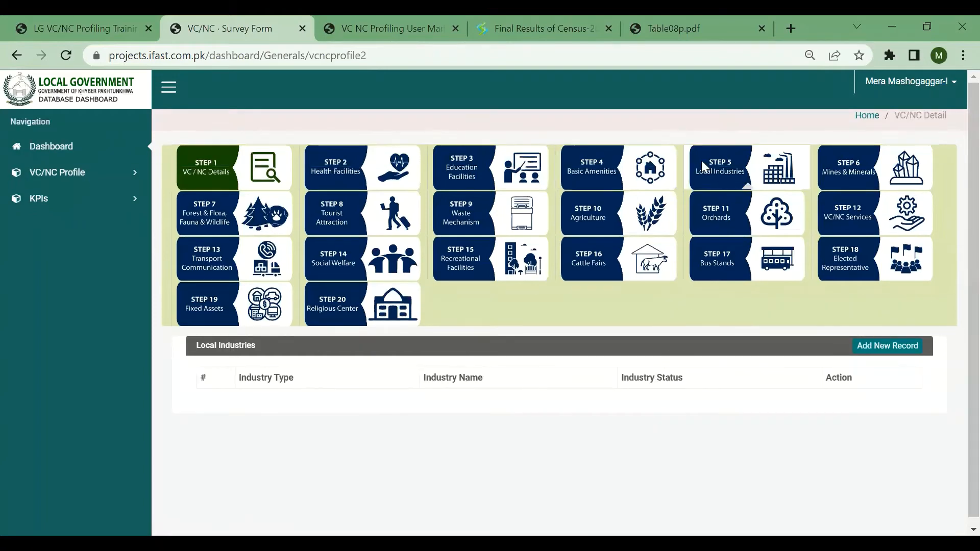
pyautogui.click(889, 345)
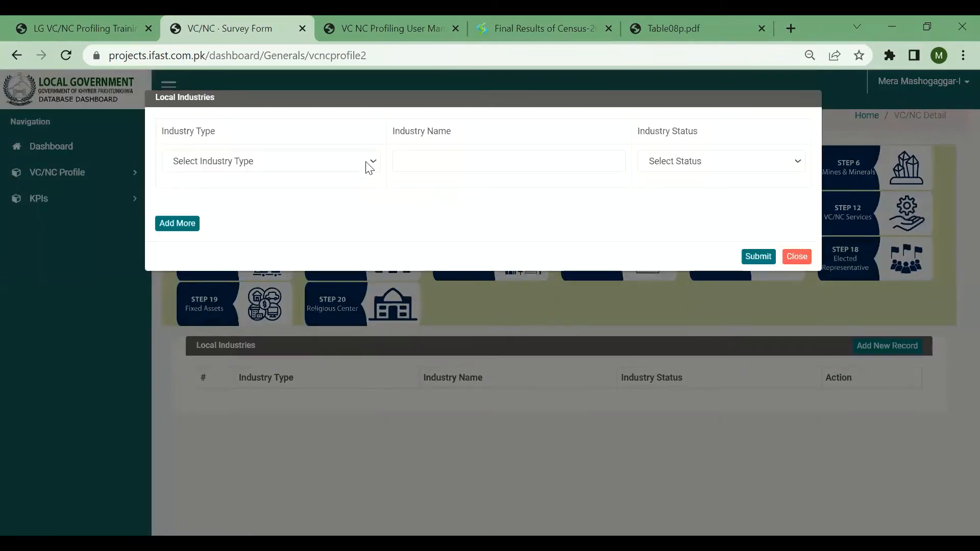
pyautogui.click(370, 164)
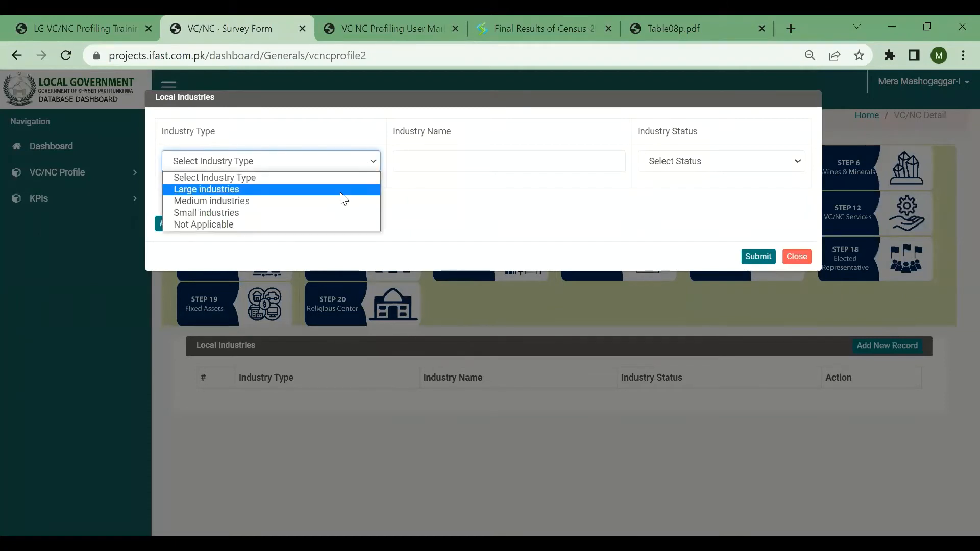
pyautogui.click(324, 212)
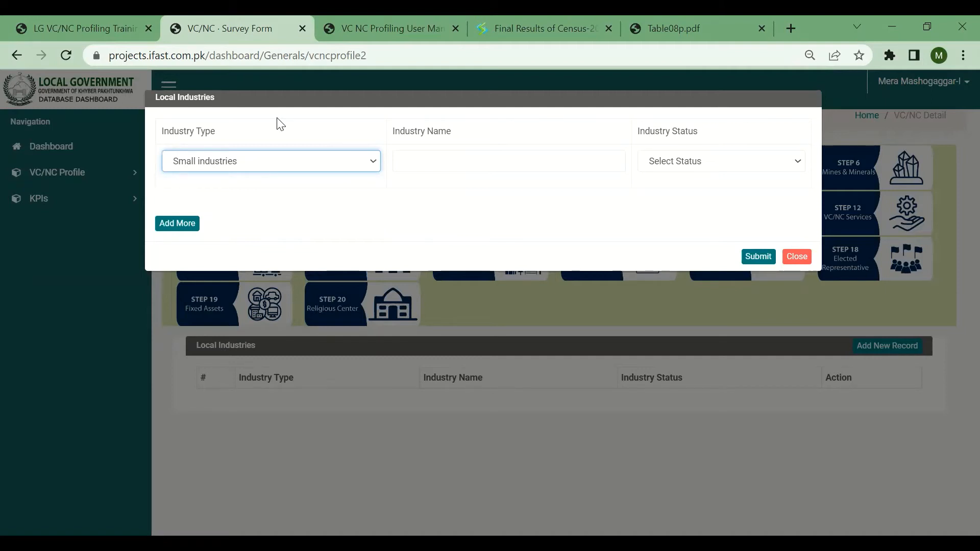
pyautogui.click(319, 167)
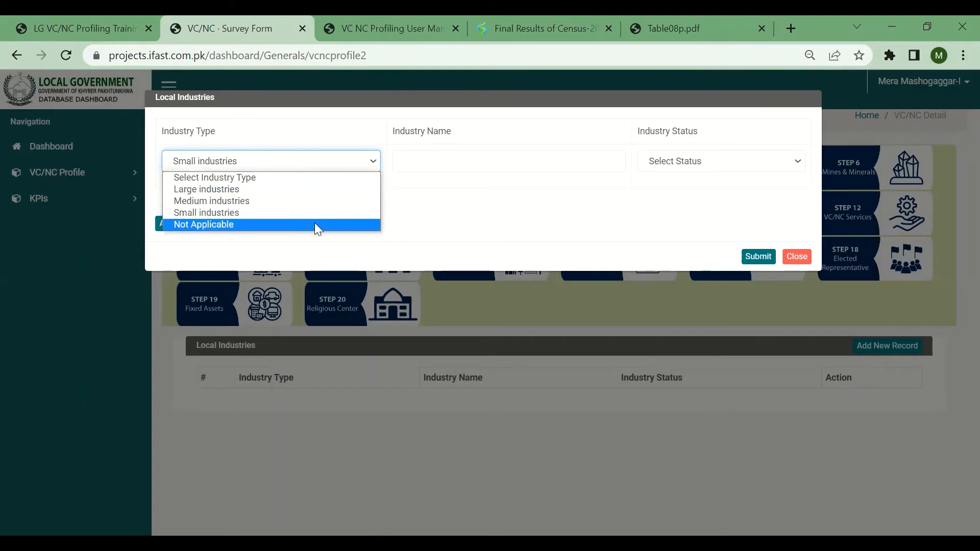
pyautogui.click(322, 189)
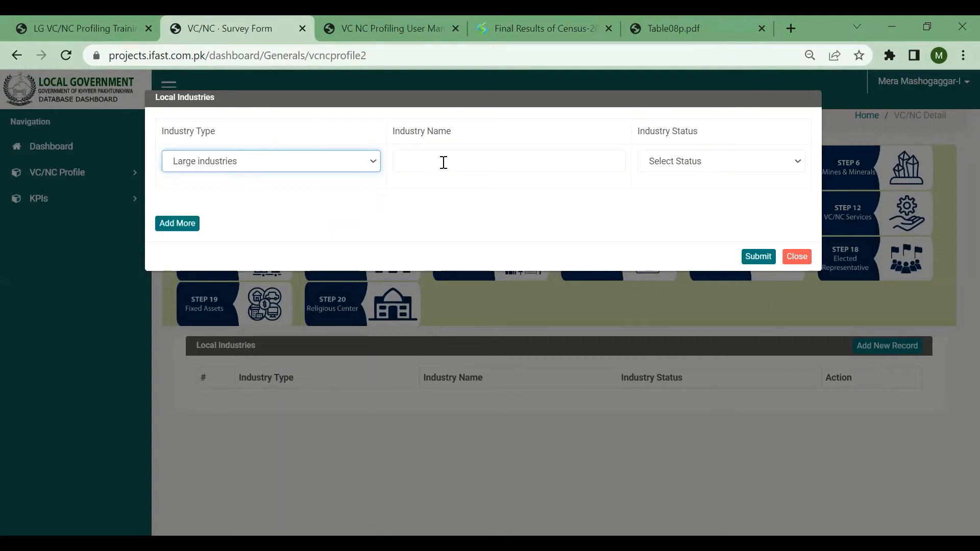
# Step: Examine the industry status options and close the Local Industries form without submitting
pyautogui.click(663, 167)
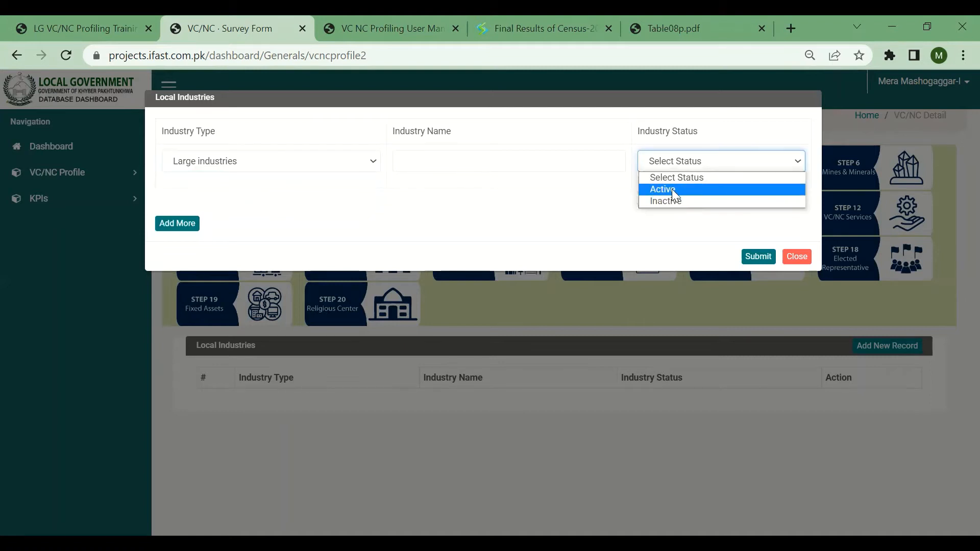
pyautogui.click(797, 257)
pyautogui.click(797, 256)
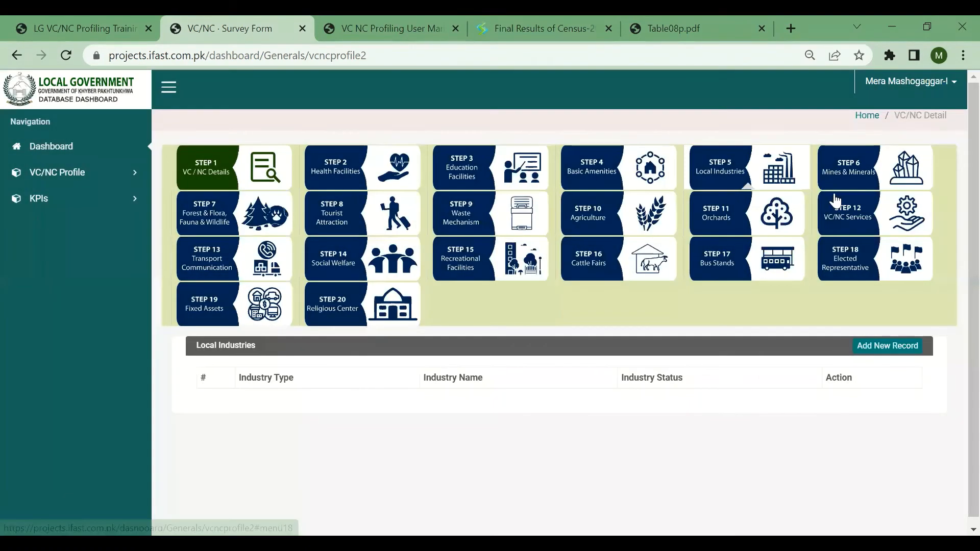
# Step: Start a new record in Step 6 Mines & Minerals with type Minerals and close the form without submitting
pyautogui.click(886, 347)
pyautogui.click(220, 162)
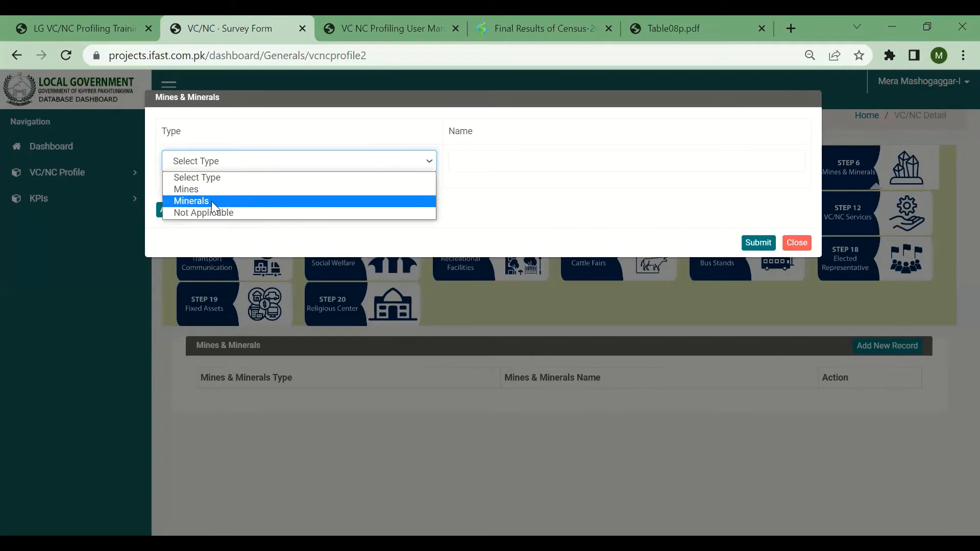
pyautogui.click(288, 201)
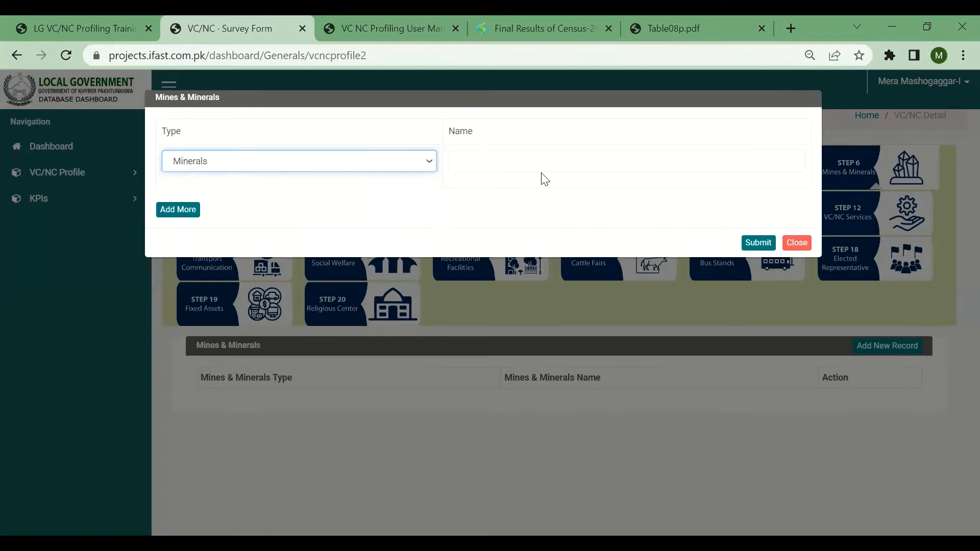
pyautogui.click(797, 243)
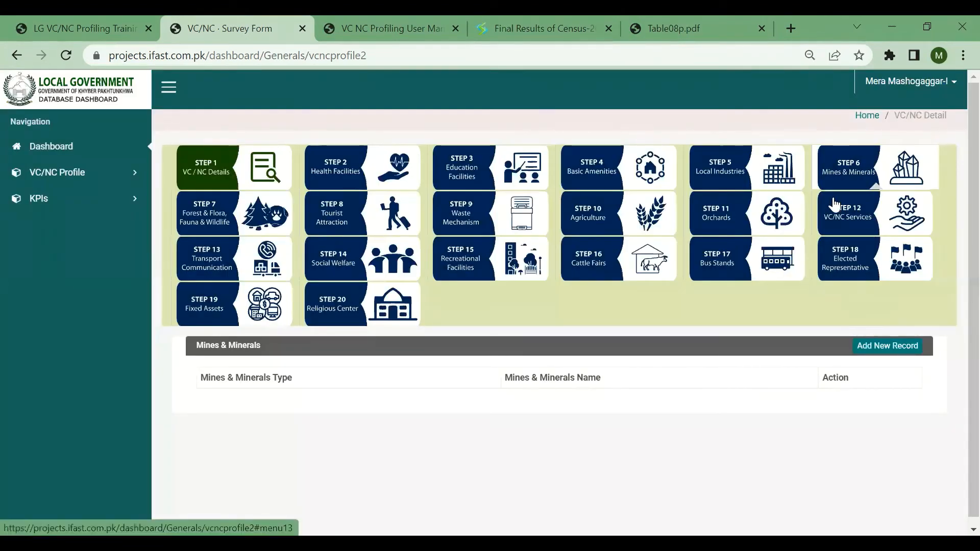
# Step: Start a new forest record in Step 7 with forest type Not Applicable and close the form without submitting
pyautogui.click(206, 219)
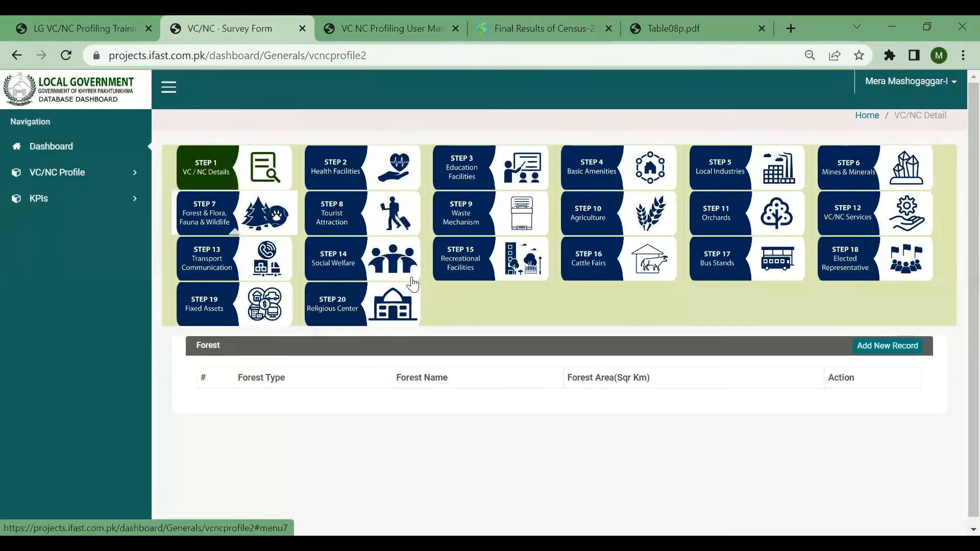
pyautogui.click(883, 345)
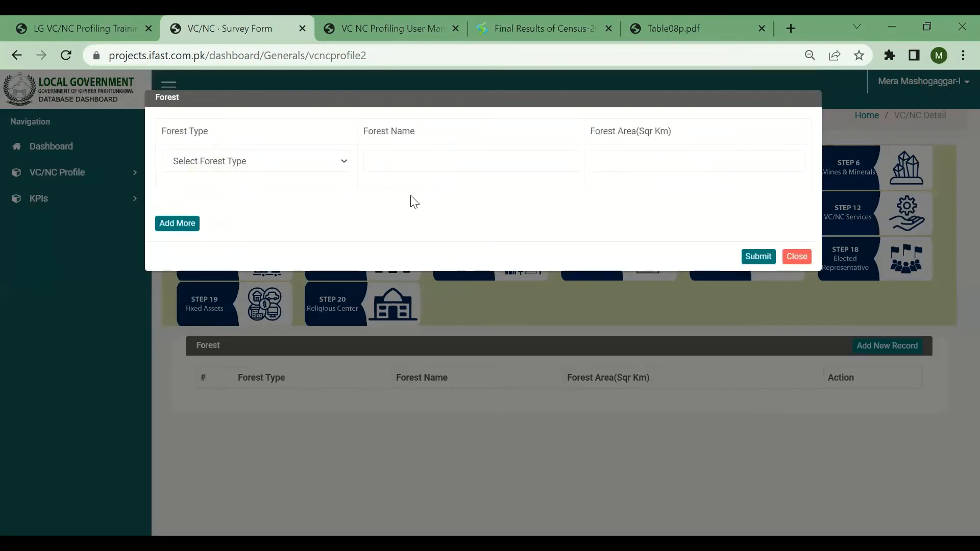
pyautogui.click(309, 162)
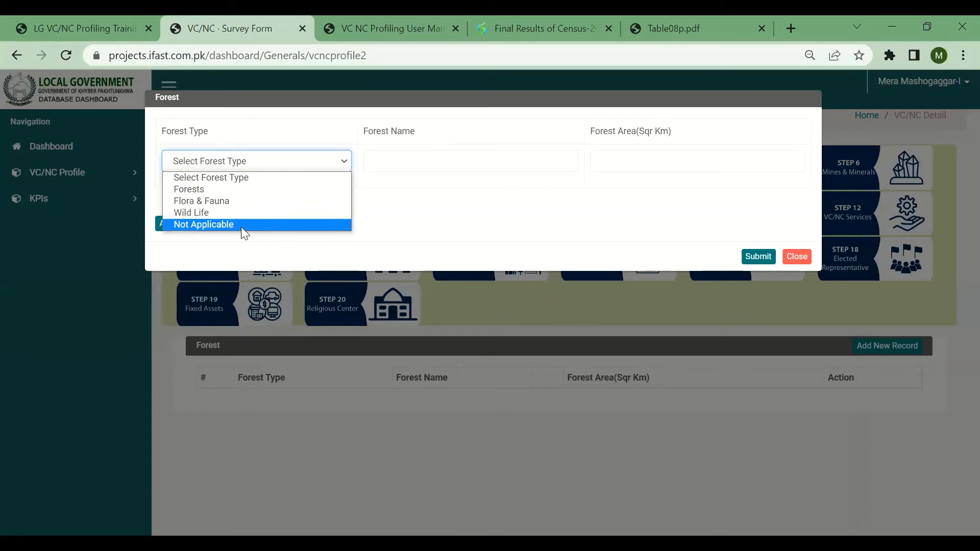
pyautogui.press('Return')
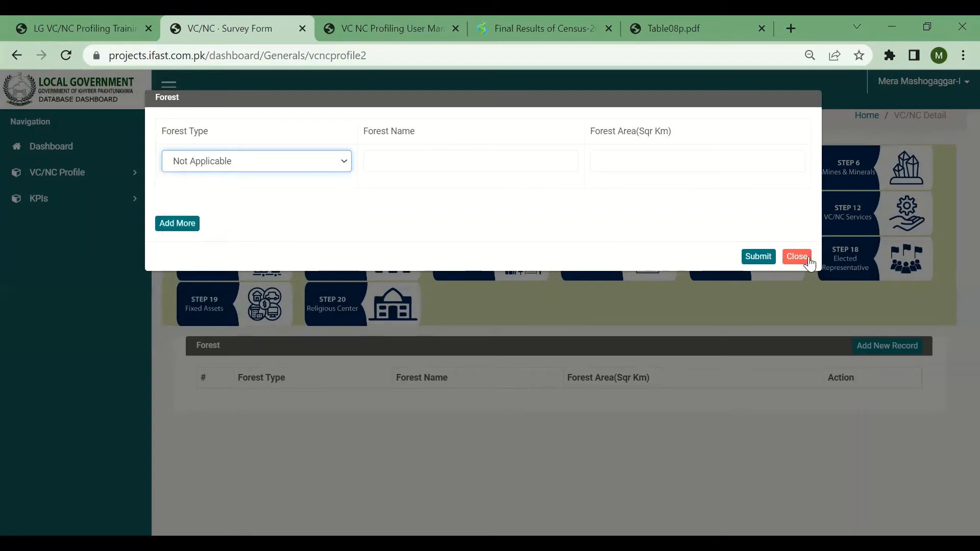
pyautogui.click(797, 256)
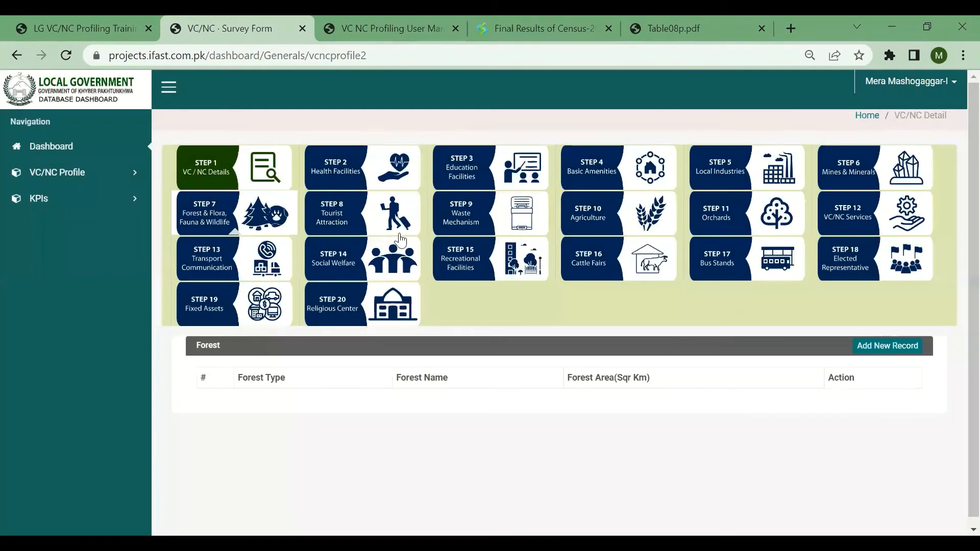
# Step: Start a new record in Step 8 Tourist Attraction with place type Lake and close the form without submitting
pyautogui.click(339, 217)
pyautogui.click(891, 350)
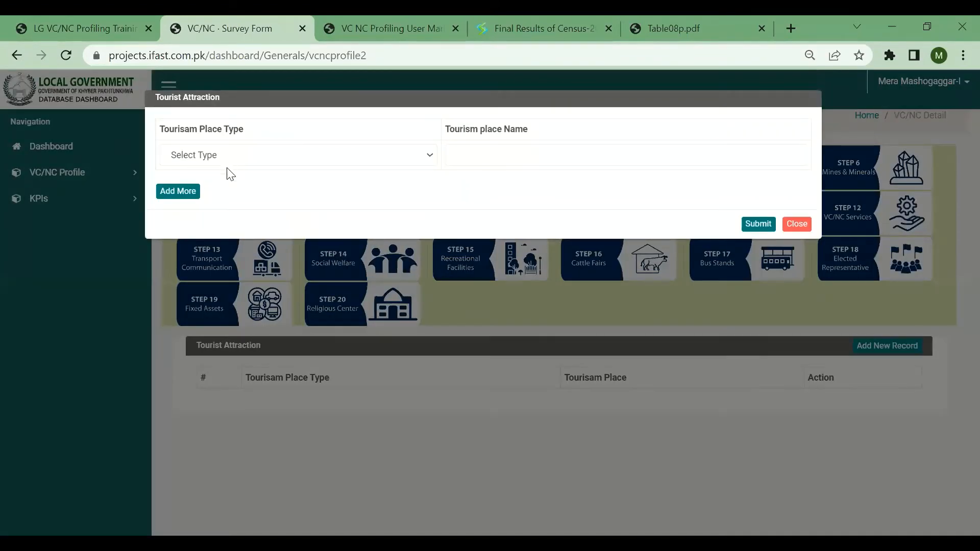
pyautogui.click(229, 156)
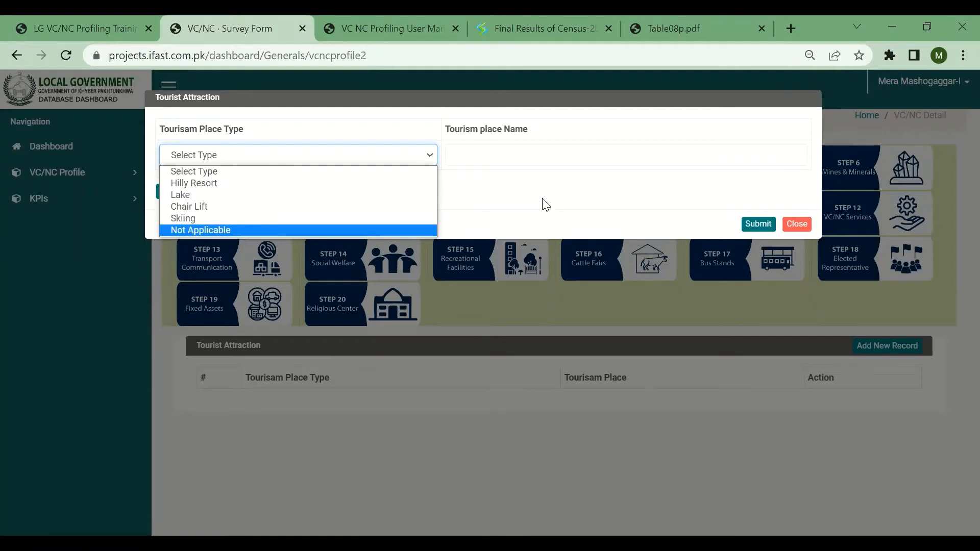
pyautogui.click(383, 194)
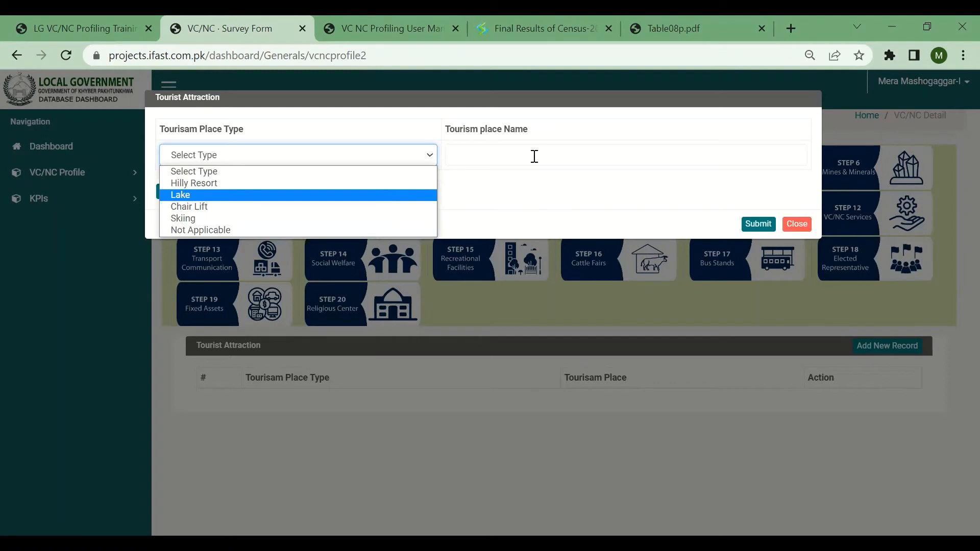
pyautogui.click(289, 156)
pyautogui.click(482, 200)
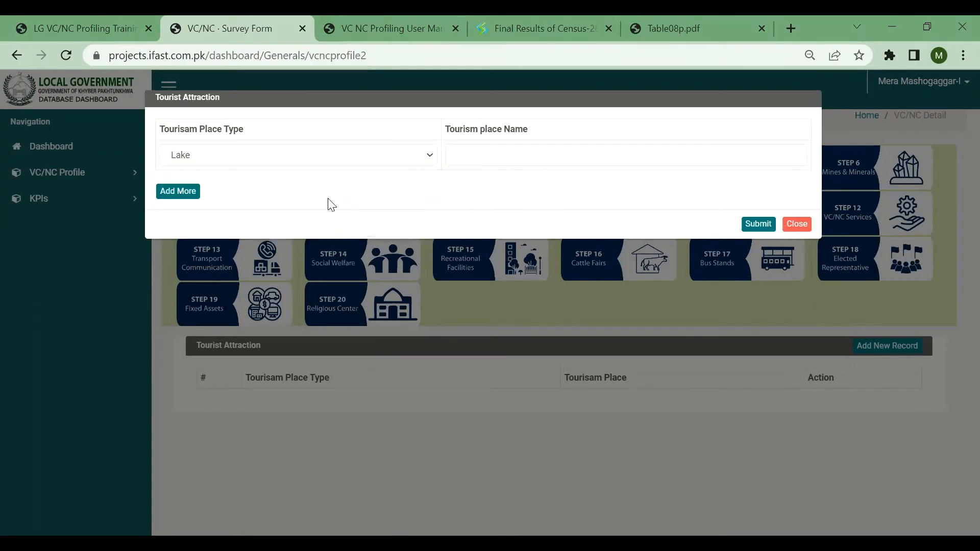
pyautogui.click(798, 227)
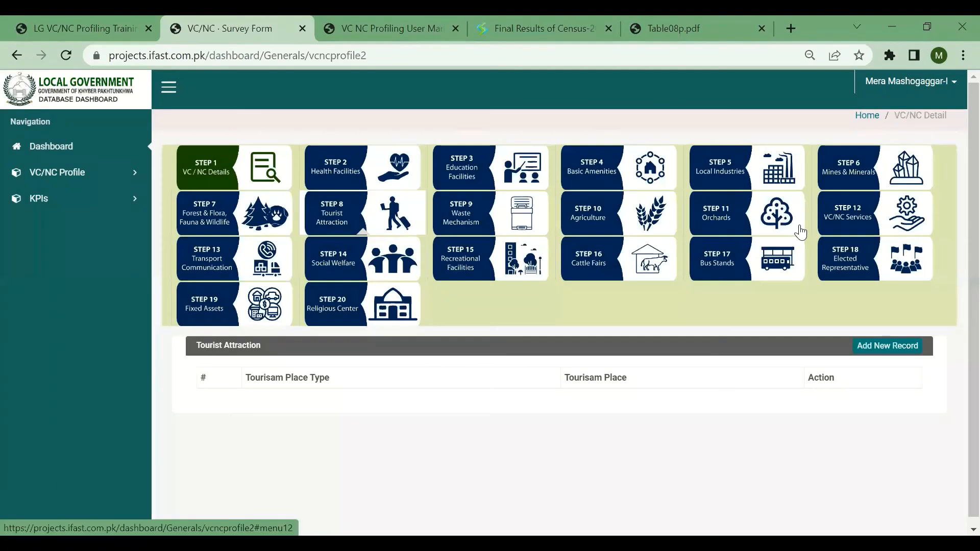
# Step: Examine the mechanism type, door to door collection, temporary collection and dumping ground options in a new Step 9 Waste Mechanism record, and close it without submitting
pyautogui.click(461, 228)
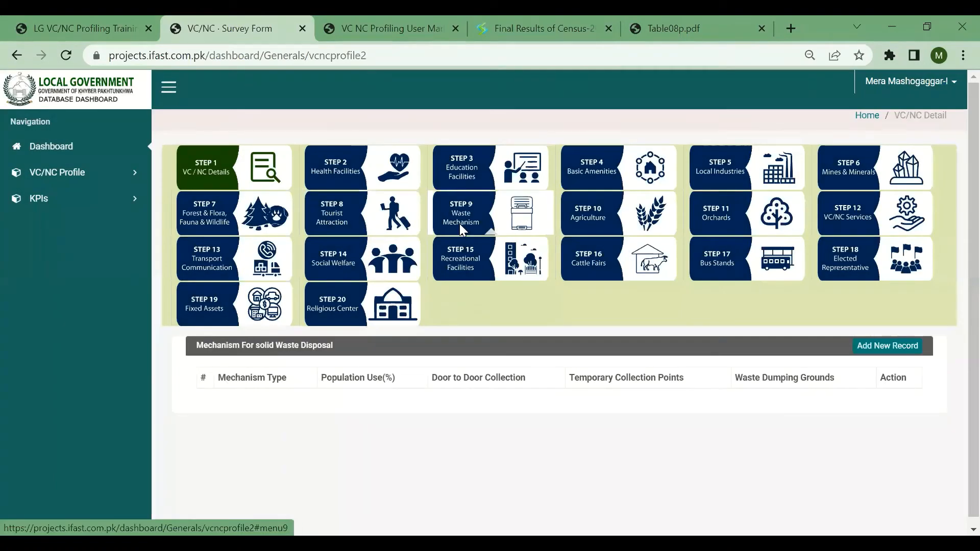
pyautogui.click(880, 345)
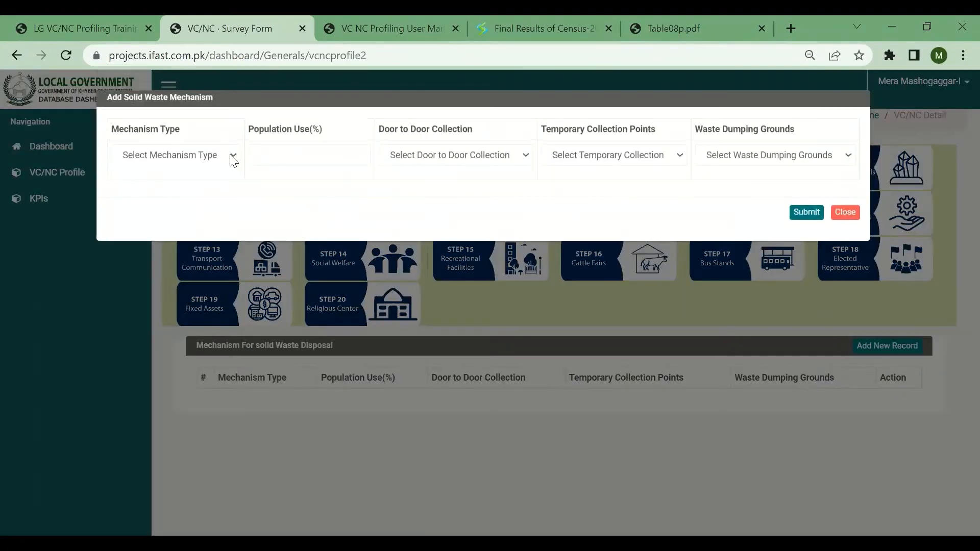
pyautogui.click(231, 156)
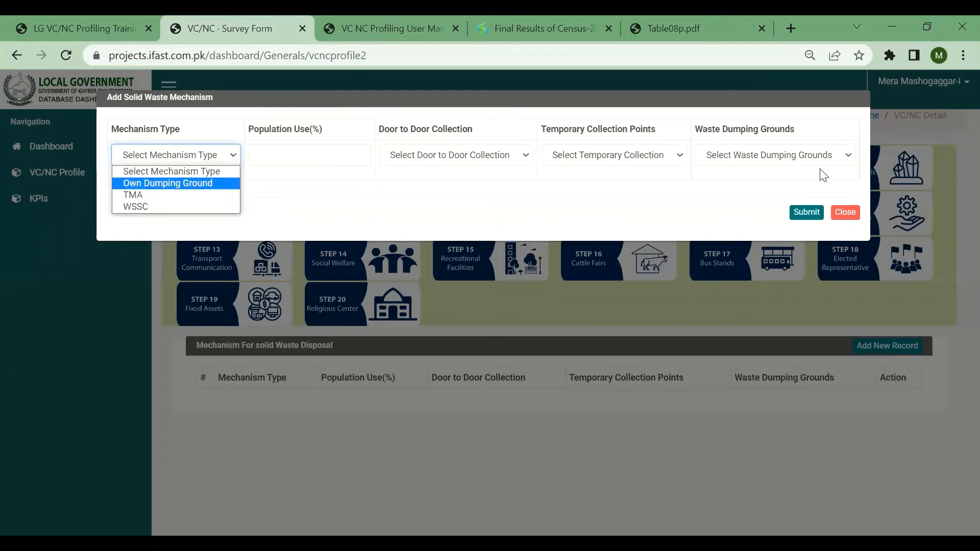
pyautogui.click(785, 163)
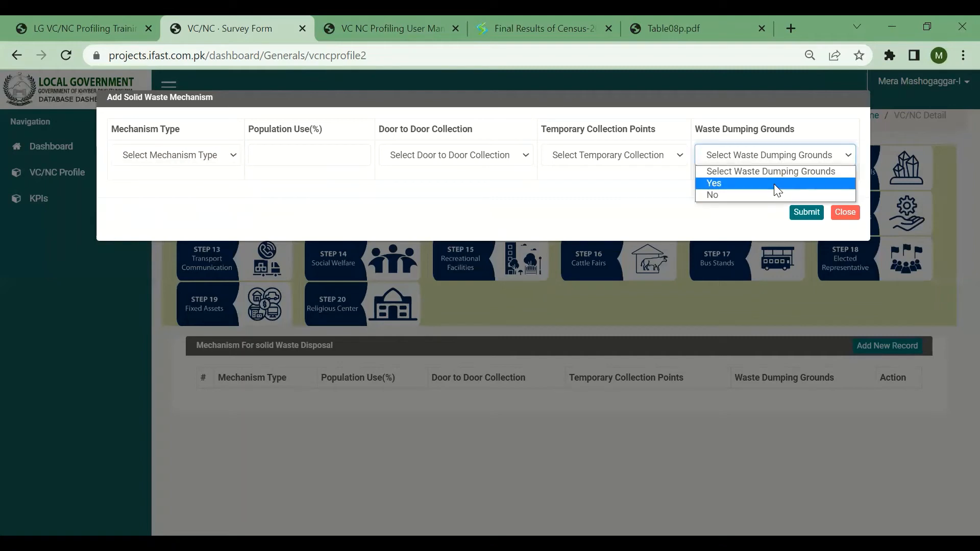
pyautogui.click(449, 217)
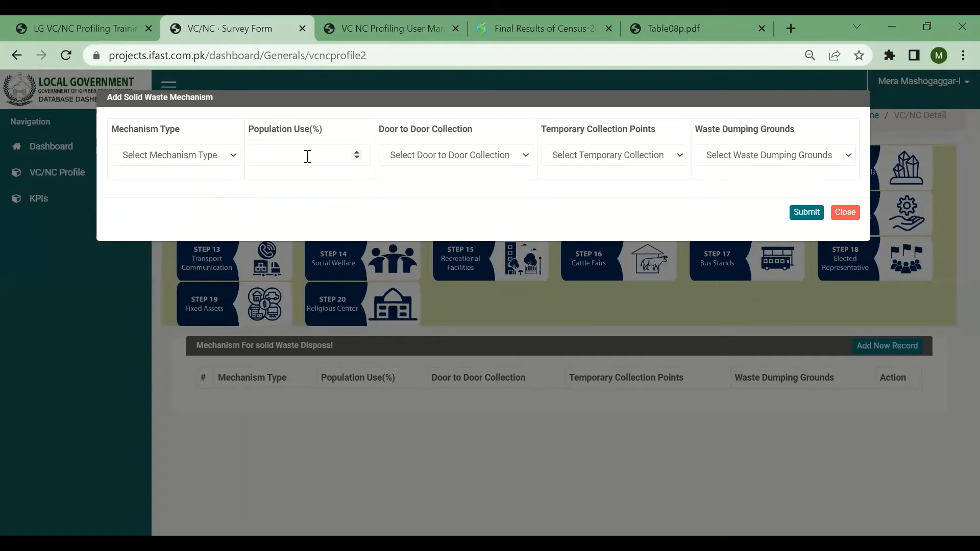
pyautogui.click(469, 158)
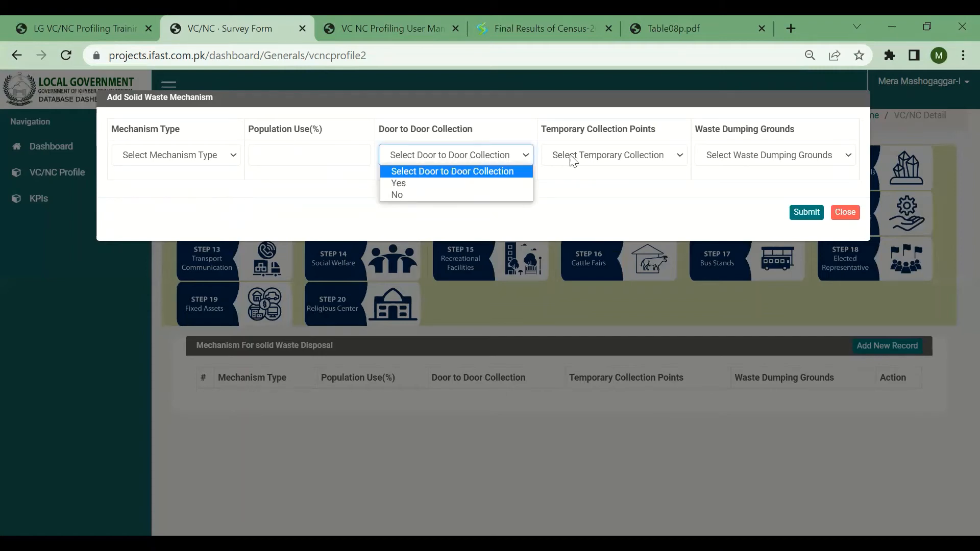
pyautogui.click(600, 162)
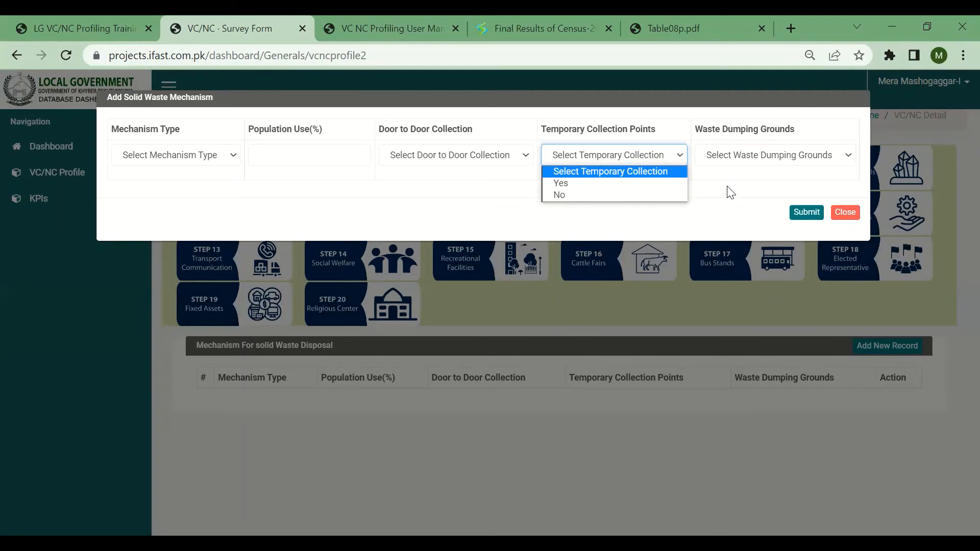
pyautogui.click(848, 212)
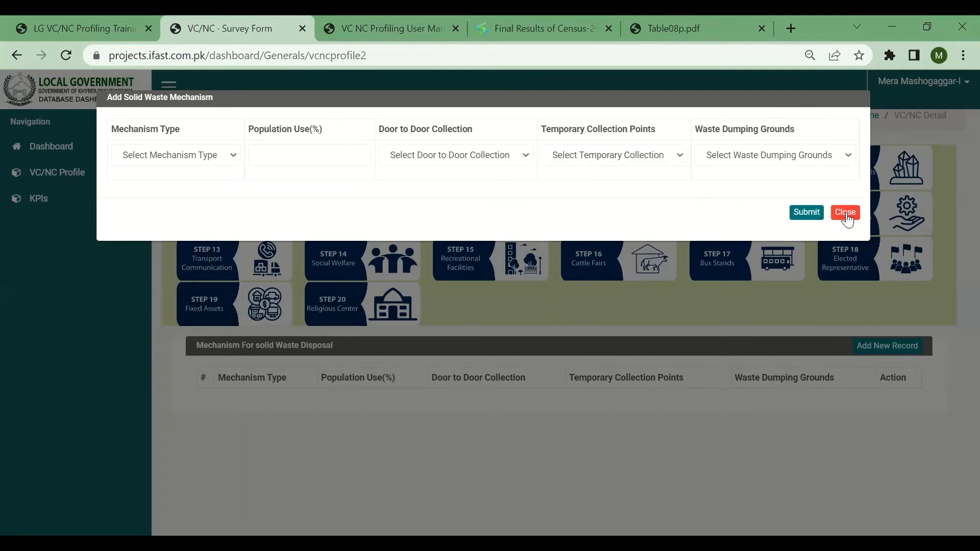
pyautogui.click(847, 216)
# Step: Start a new record in Step 10 Agriculture for census year 2017 and look through the agriculture crop options
pyautogui.click(597, 223)
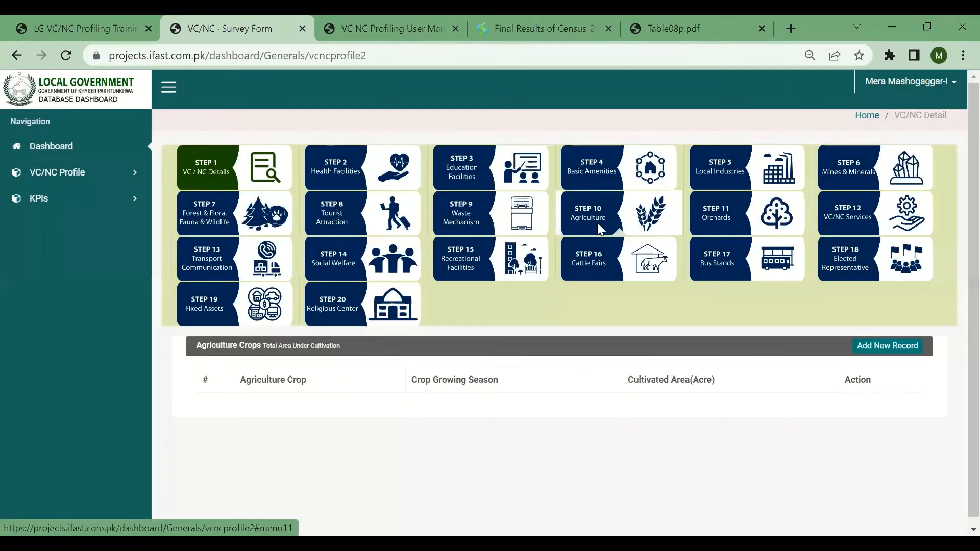
pyautogui.click(909, 348)
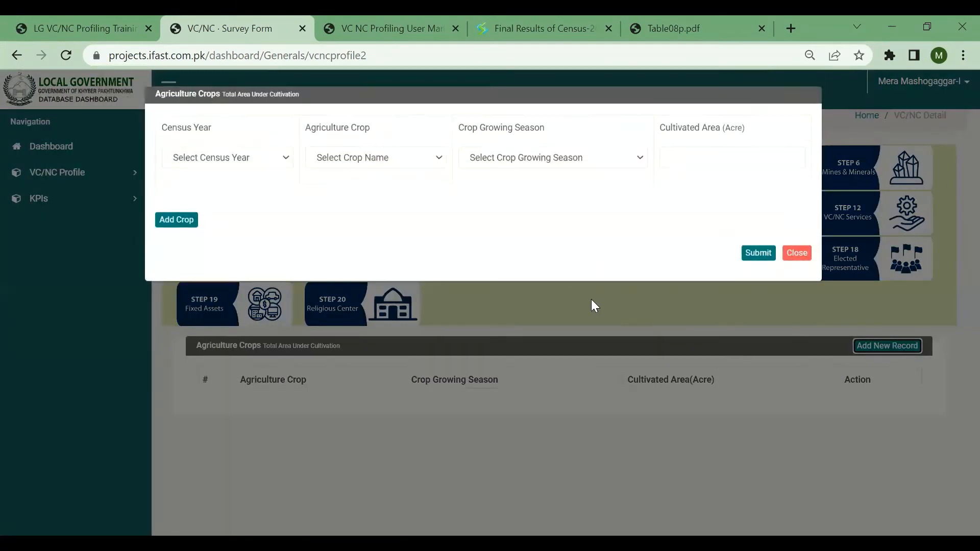
pyautogui.click(276, 163)
pyautogui.click(275, 191)
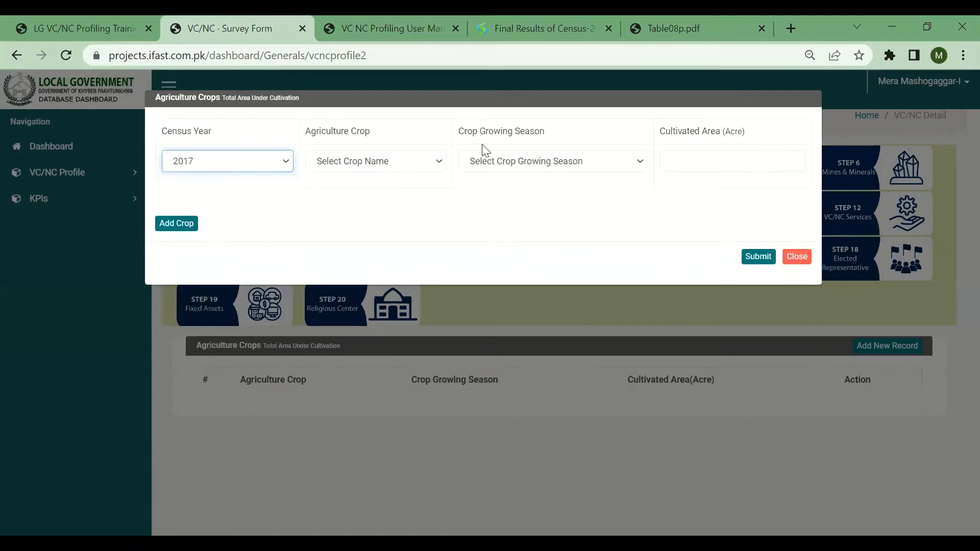
pyautogui.click(442, 167)
pyautogui.moveTo(440, 213); pyautogui.dragTo(447, 295)
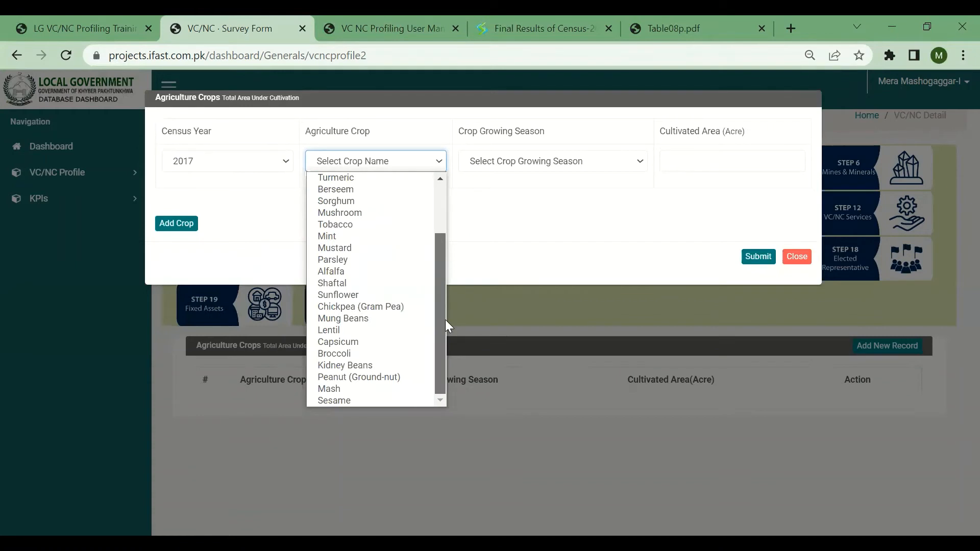
pyautogui.moveTo(445, 320); pyautogui.dragTo(433, 193)
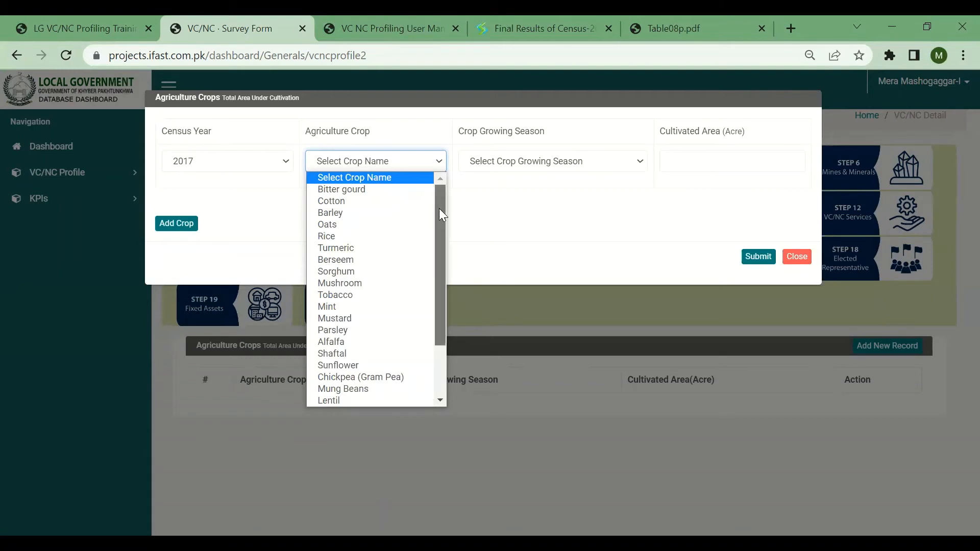
pyautogui.moveTo(439, 209); pyautogui.dragTo(434, 307)
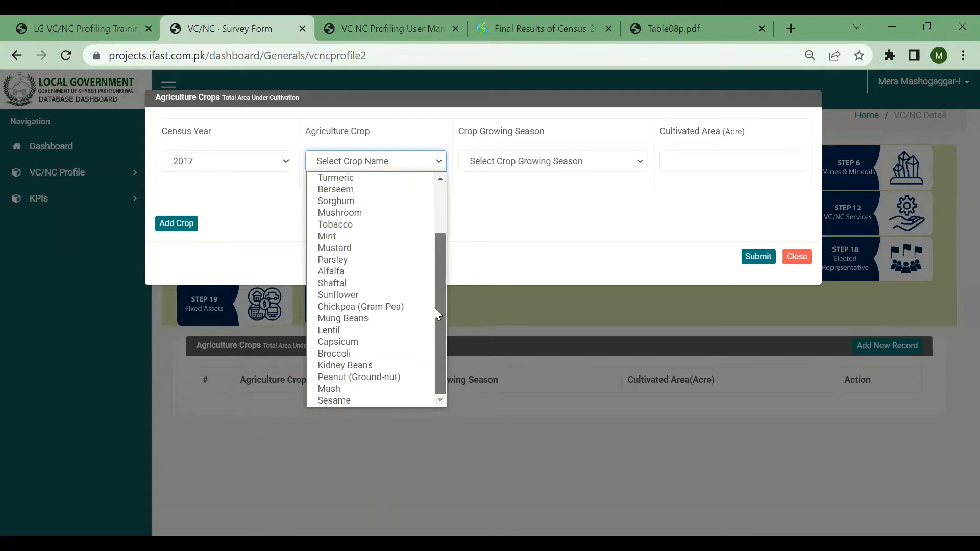
pyautogui.click(502, 233)
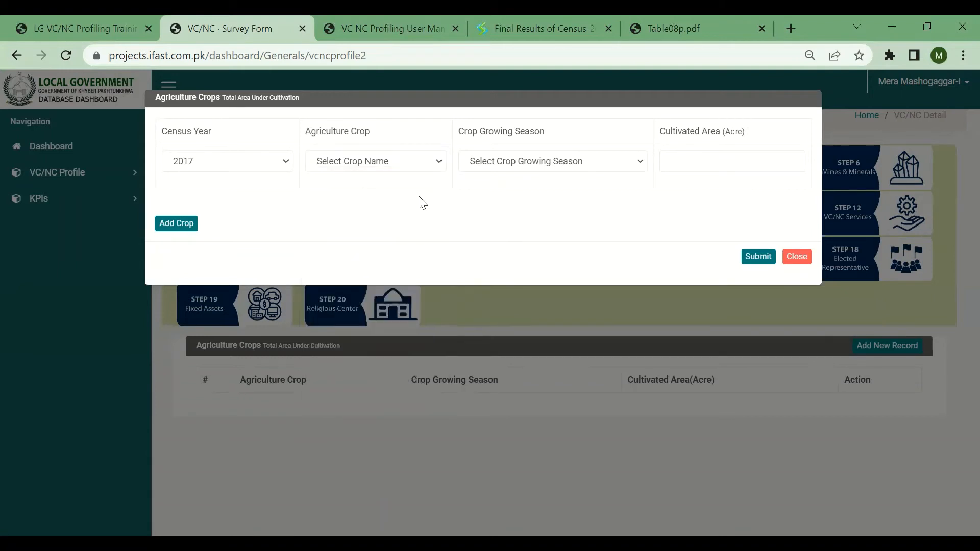
# Step: Choose Cotton with growing season Kharif / Rainy / Monsoon Crops in the agriculture record and close the form without submitting
pyautogui.click(390, 168)
pyautogui.click(383, 201)
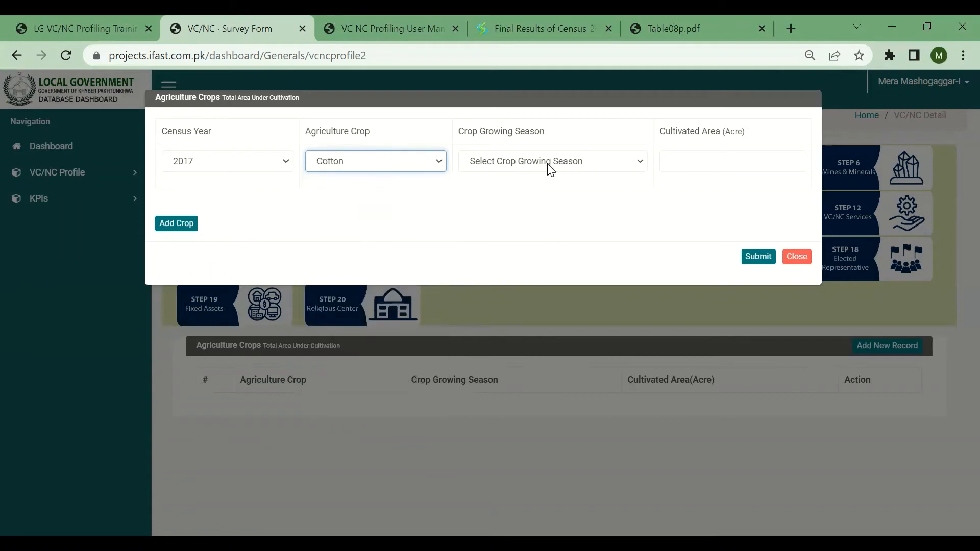
pyautogui.click(548, 164)
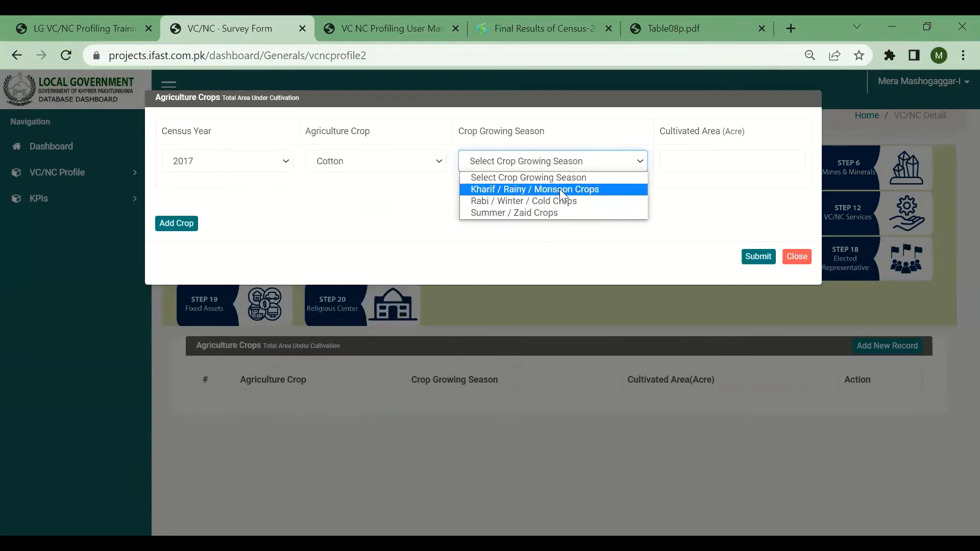
pyautogui.click(560, 189)
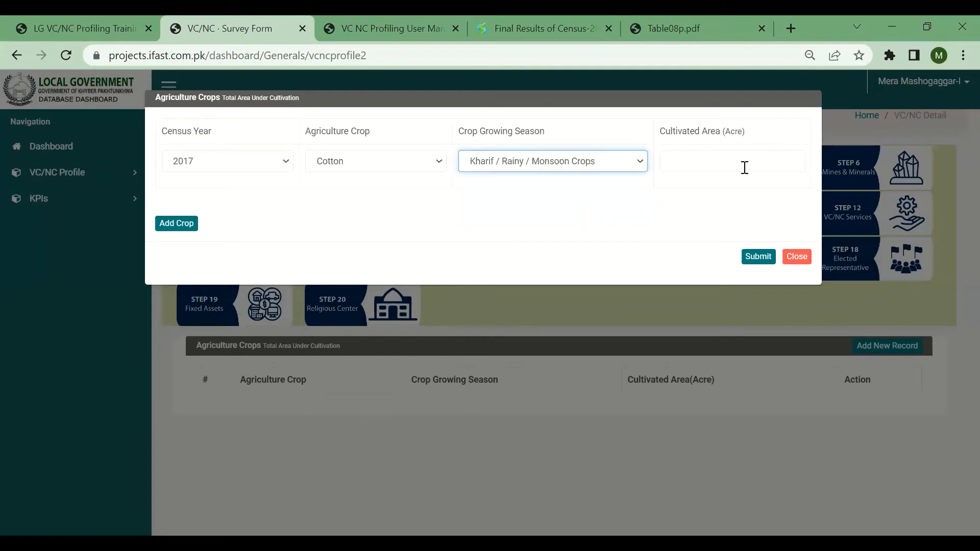
pyautogui.click(792, 259)
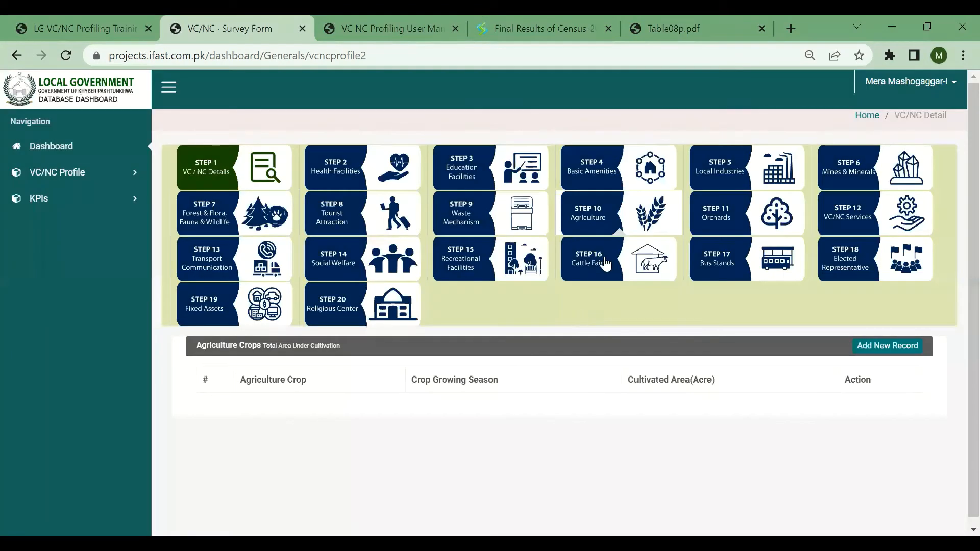
# Step: Start a new record in Step 11 Orchards with census year 2017 and fruit Apple, and close the form without submitting
pyautogui.click(737, 218)
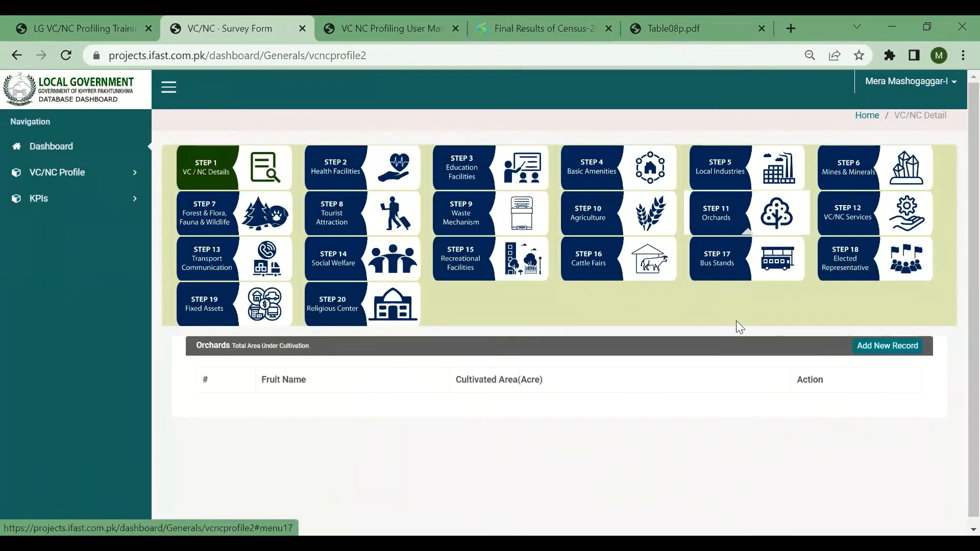
pyautogui.click(881, 345)
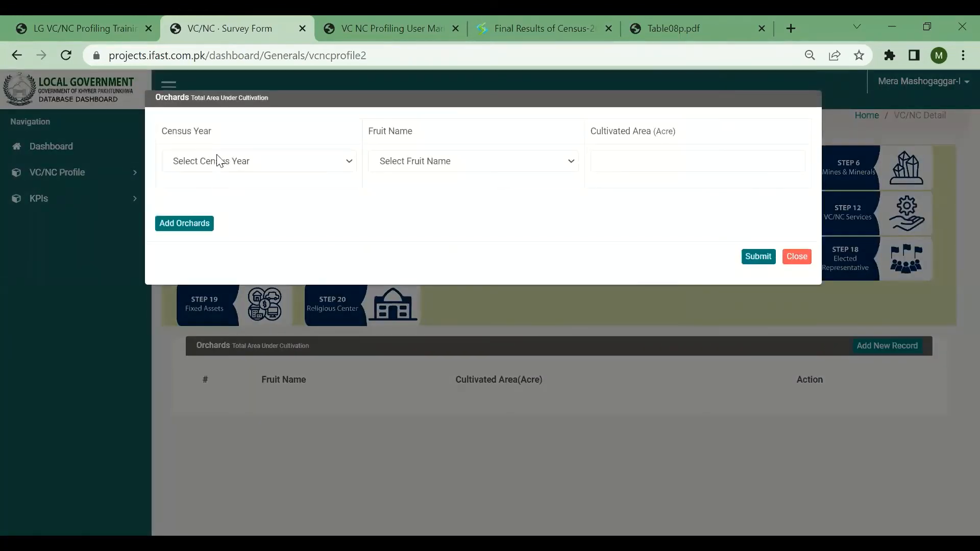
pyautogui.click(220, 163)
pyautogui.click(215, 187)
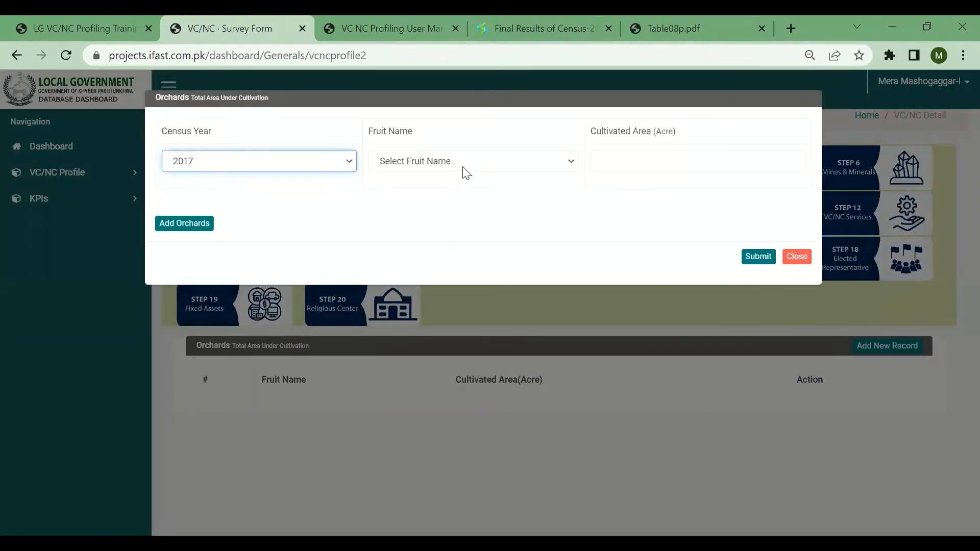
pyautogui.click(464, 166)
pyautogui.click(464, 202)
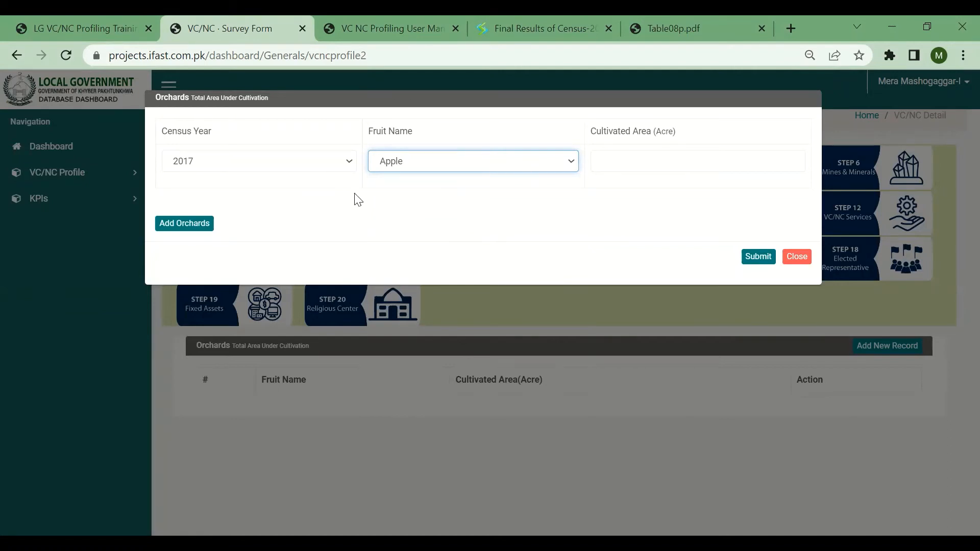
pyautogui.click(808, 264)
# Step: Start a new record in Step 12 VC/NC Services and review the CRVS instructions on registration timeframes and fees
pyautogui.click(871, 226)
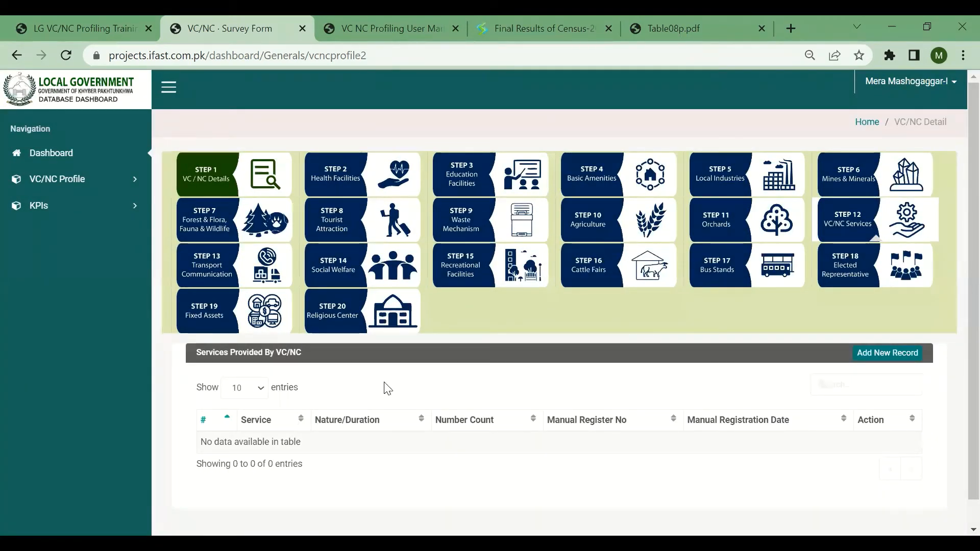
pyautogui.click(891, 355)
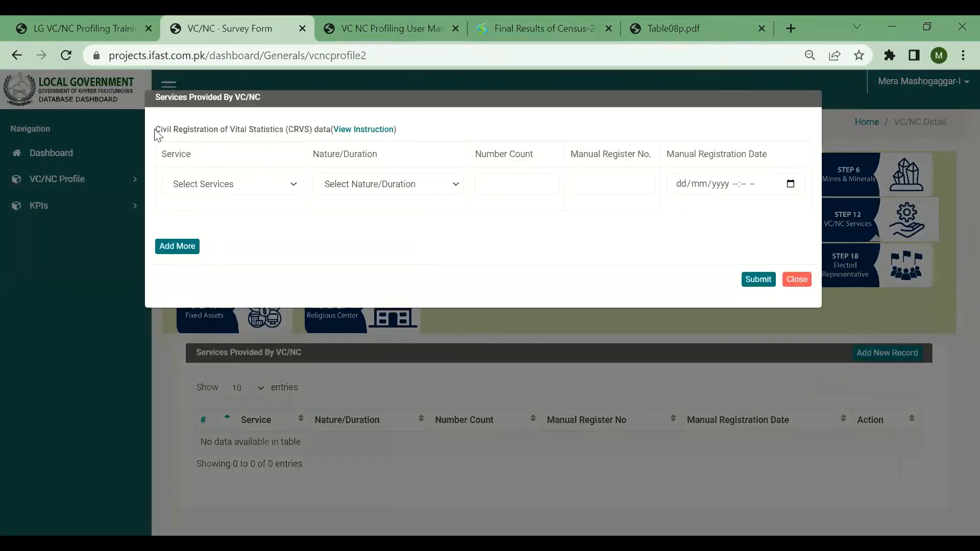
pyautogui.moveTo(156, 130); pyautogui.dragTo(330, 129)
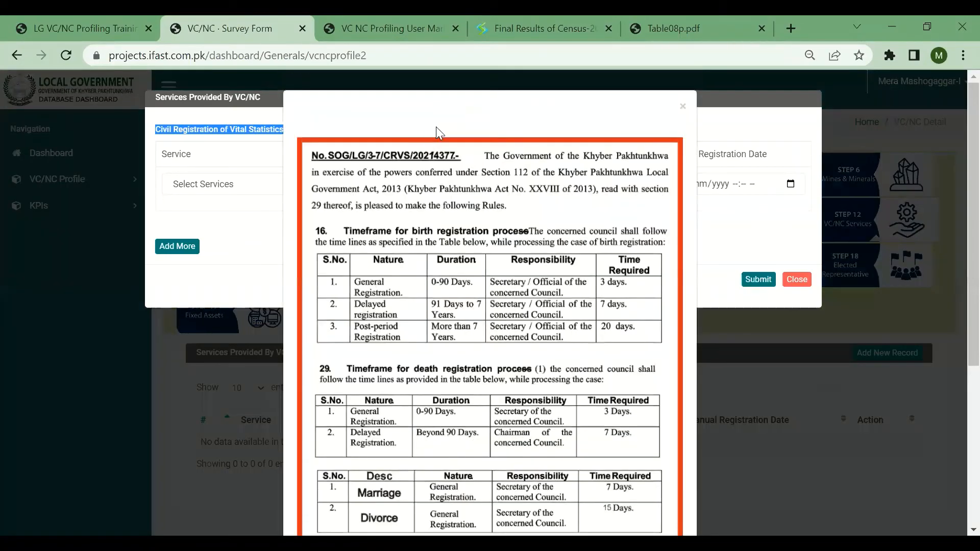
pyautogui.scroll(-2, 956, 255)
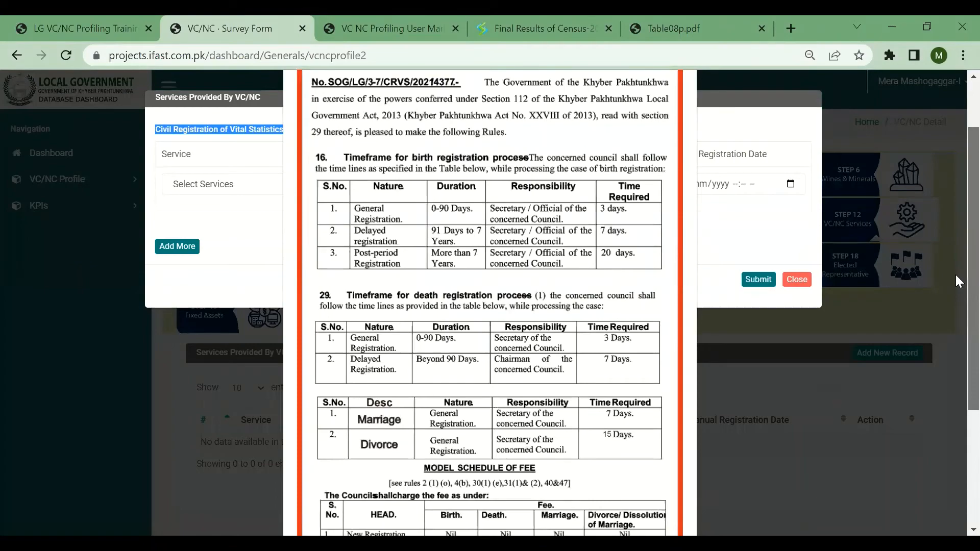
pyautogui.scroll(-5, 956, 306)
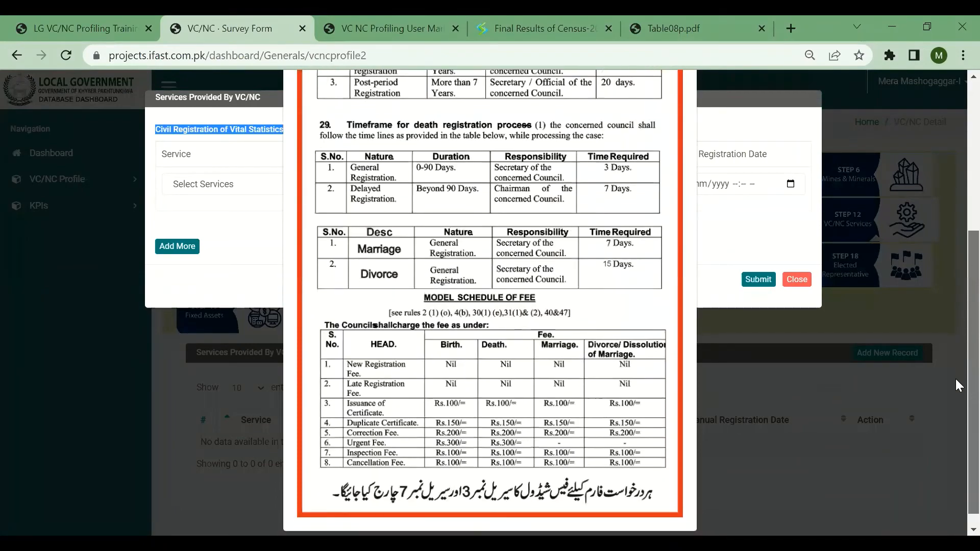
pyautogui.scroll(5, 955, 379)
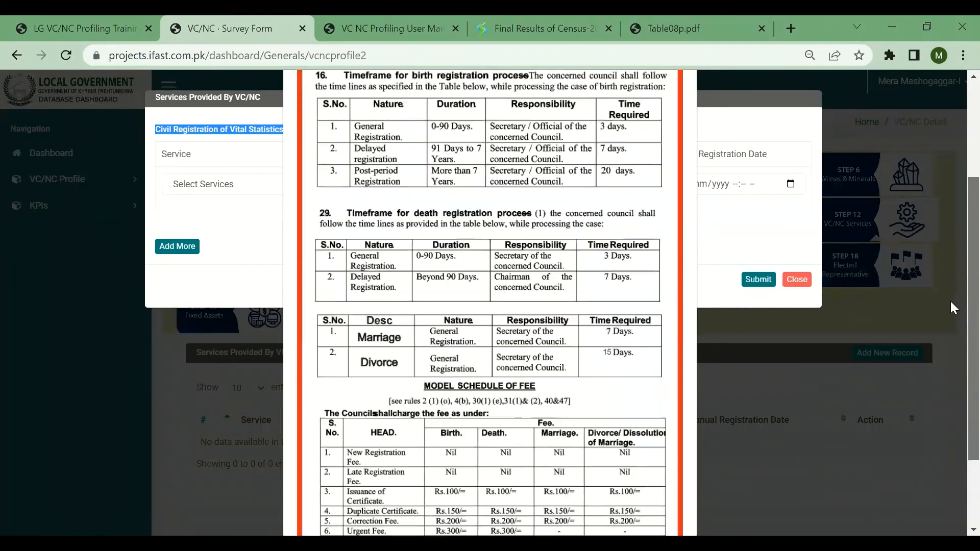
pyautogui.click(748, 132)
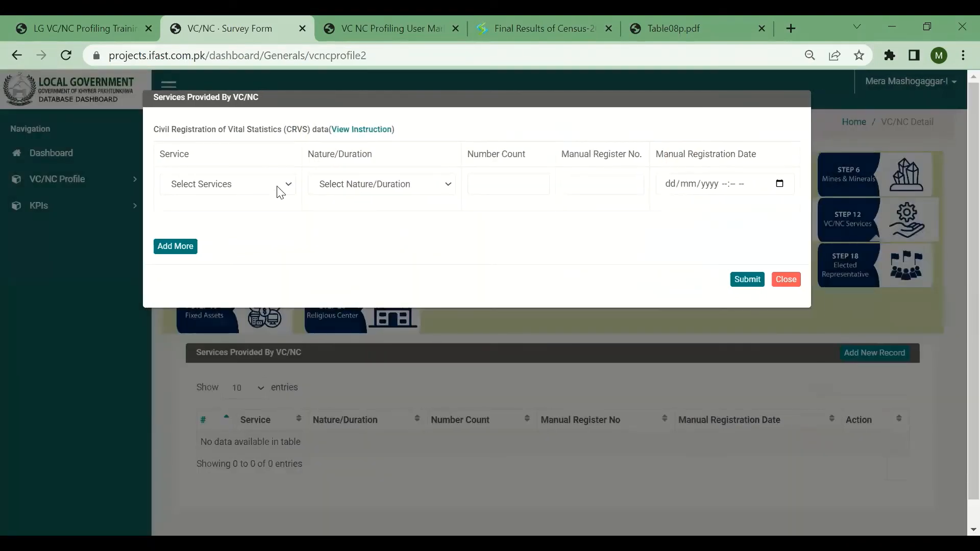
# Step: Set the service to Birth Registration and its nature/duration to General Registeration (0-90 Days)
pyautogui.click(280, 190)
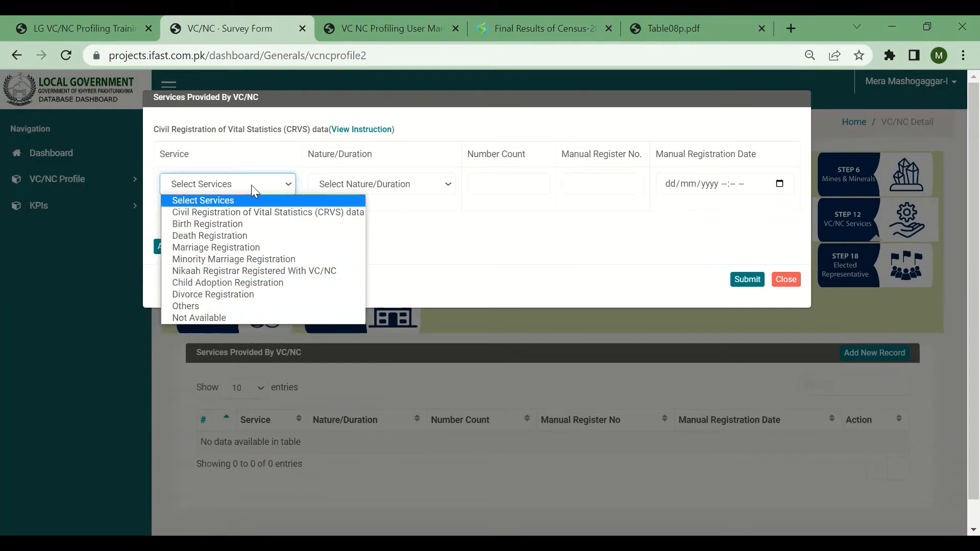
pyautogui.click(241, 226)
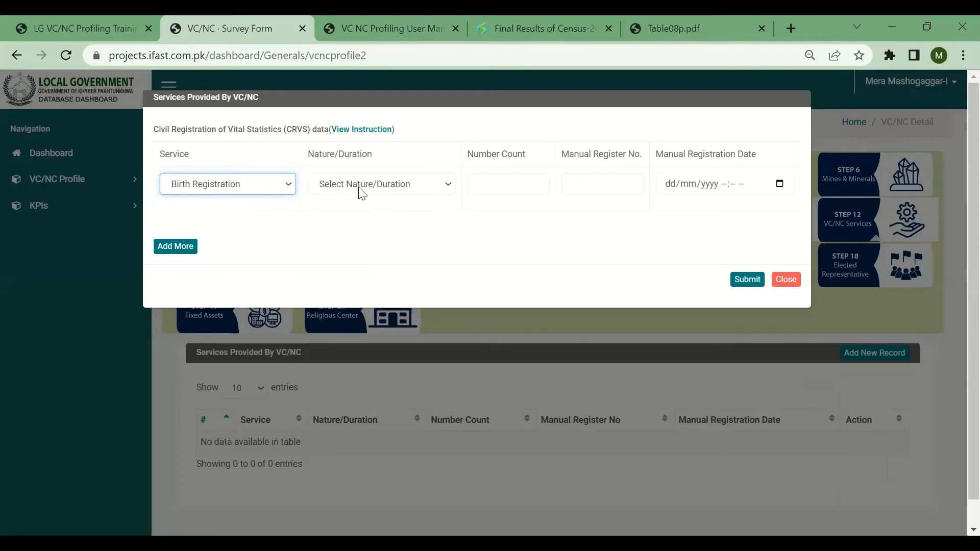
pyautogui.click(419, 190)
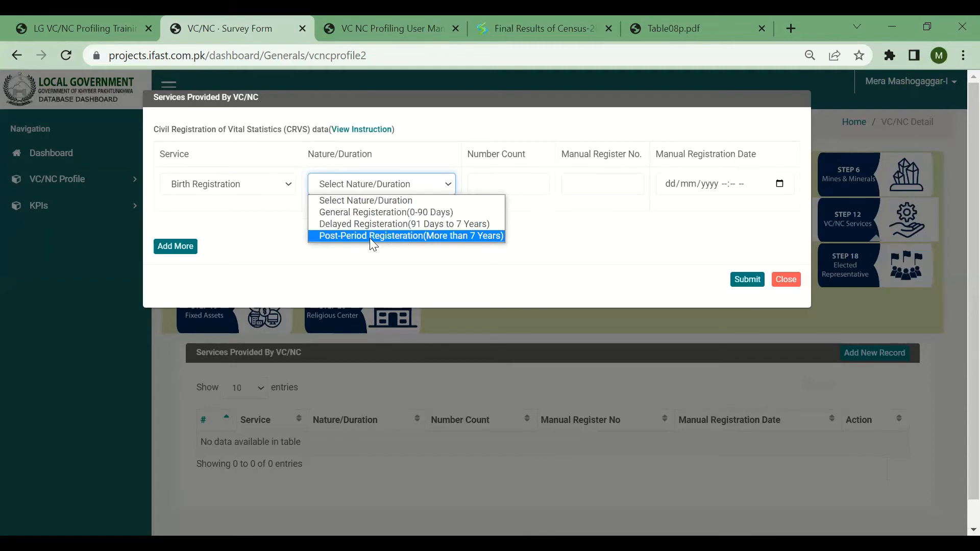
pyautogui.click(373, 213)
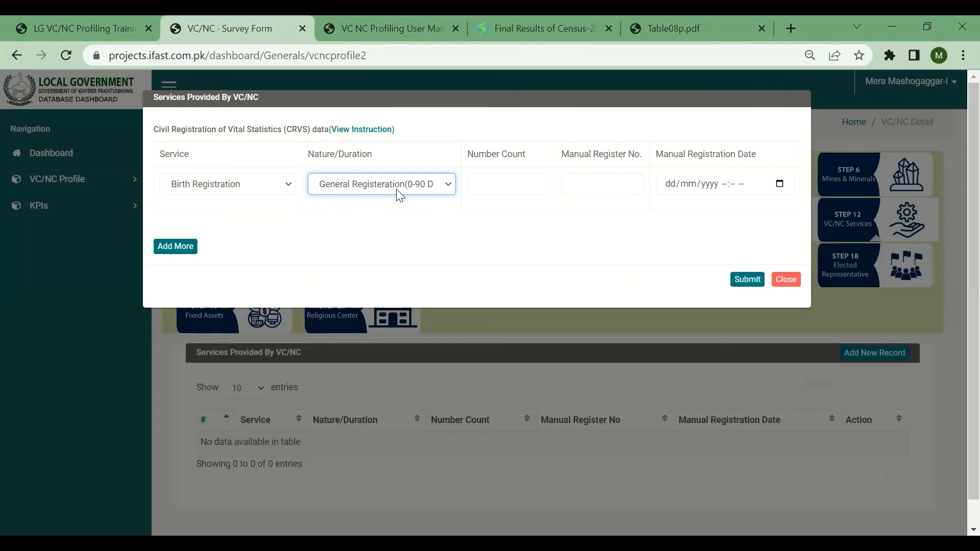
# Step: Enter a number count of 40 and manual register numbers 1201-1240 for the birth registration
pyautogui.click(491, 184)
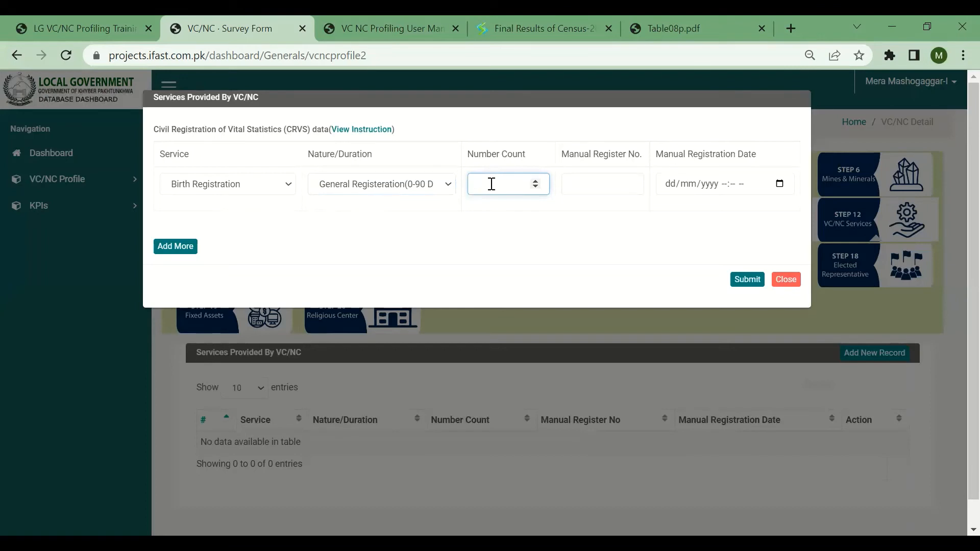
pyautogui.write('40')
pyautogui.click(584, 185)
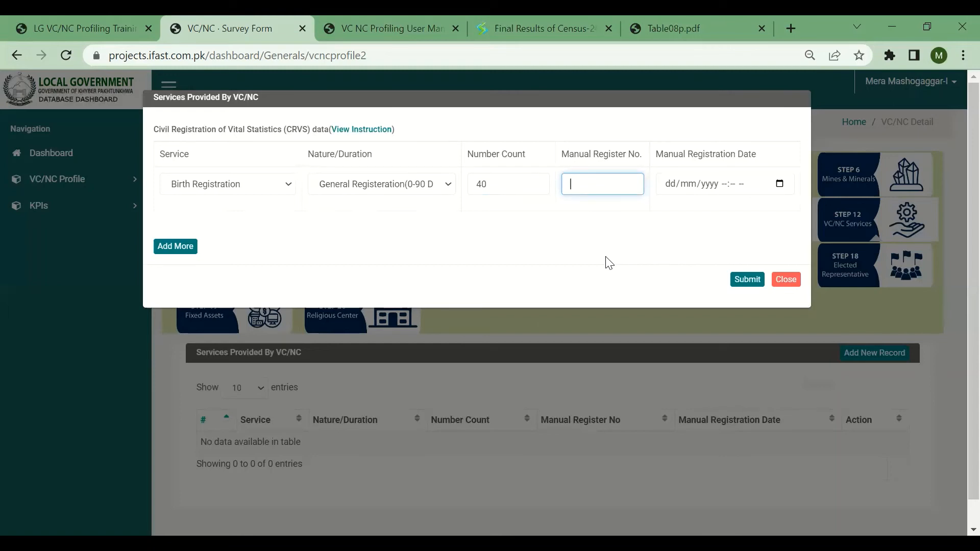
pyautogui.write('1201-1240')
# Step: Keep the nature/duration as General Registeration (0-90 Days) and change the manual register number range to 1201-1280
pyautogui.click(407, 189)
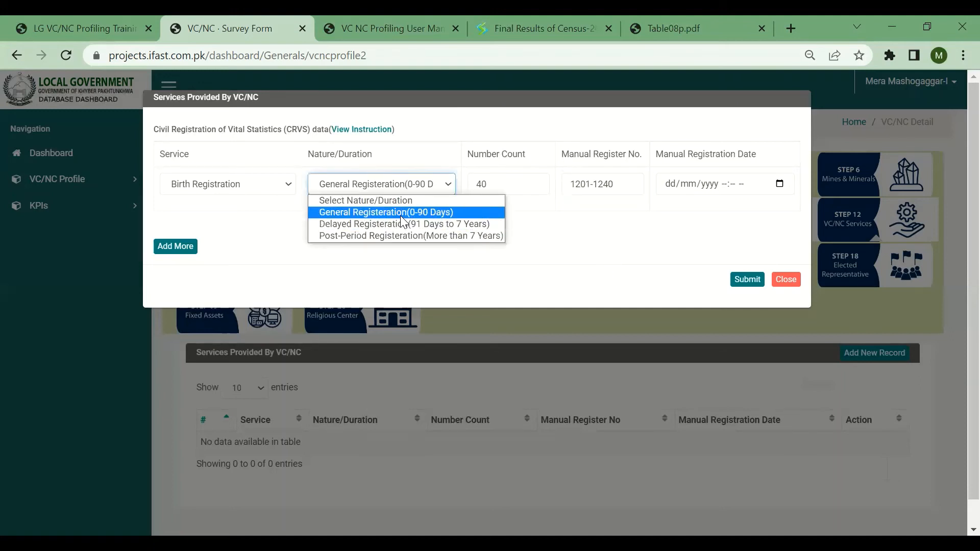
pyautogui.click(401, 217)
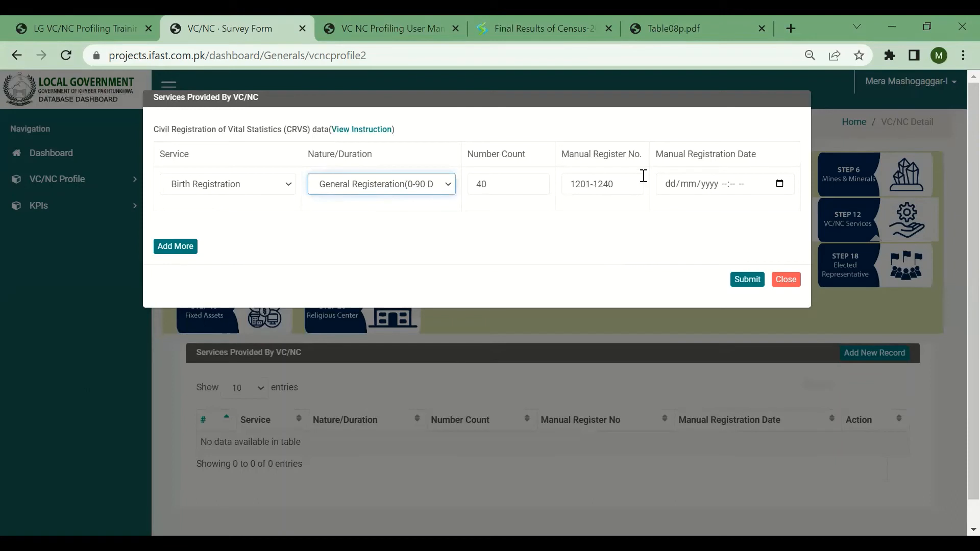
pyautogui.click(610, 186)
pyautogui.moveTo(610, 185); pyautogui.dragTo(605, 185)
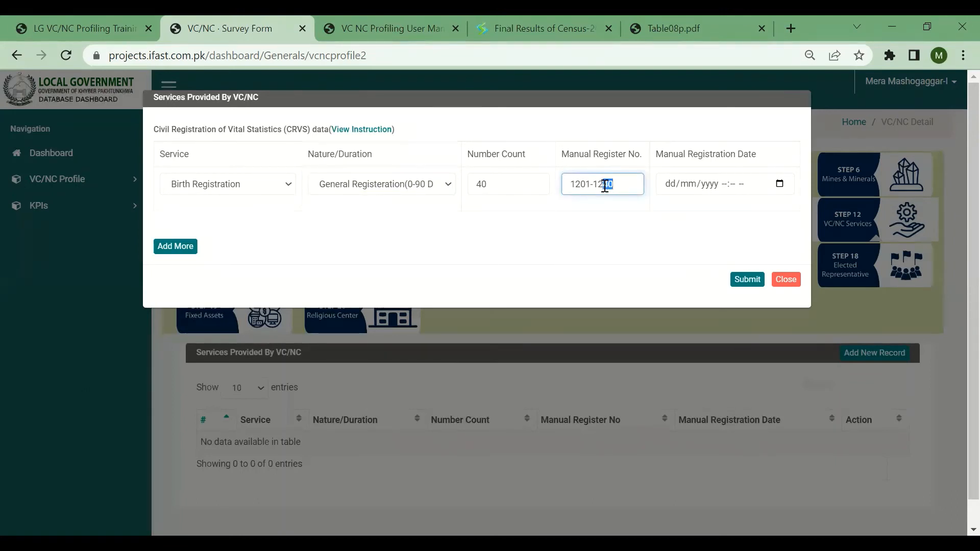
pyautogui.write('80')
pyautogui.click(545, 255)
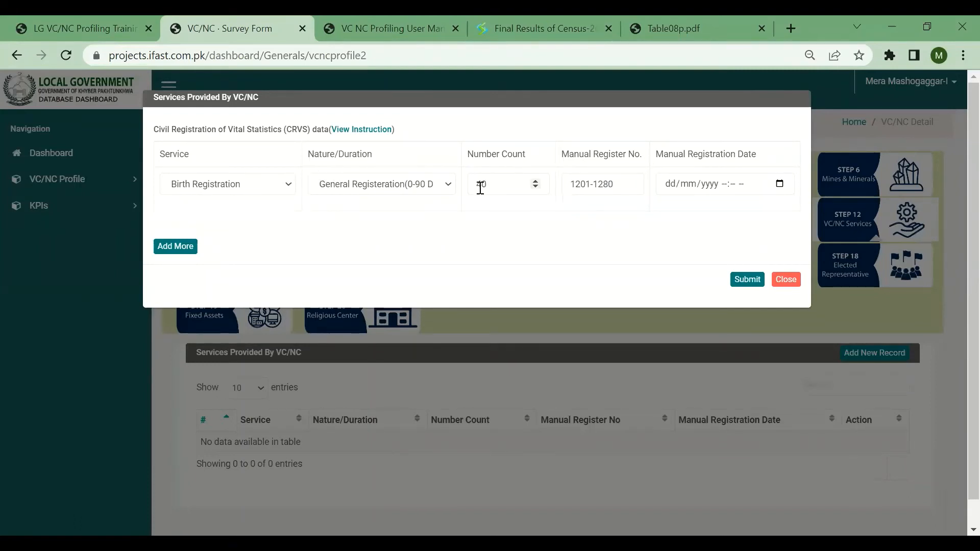
# Step: Set the manual registration date of the birth registration entry to 25/10/2022 02:45 pm
pyautogui.moveTo(478, 184); pyautogui.dragTo(588, 171)
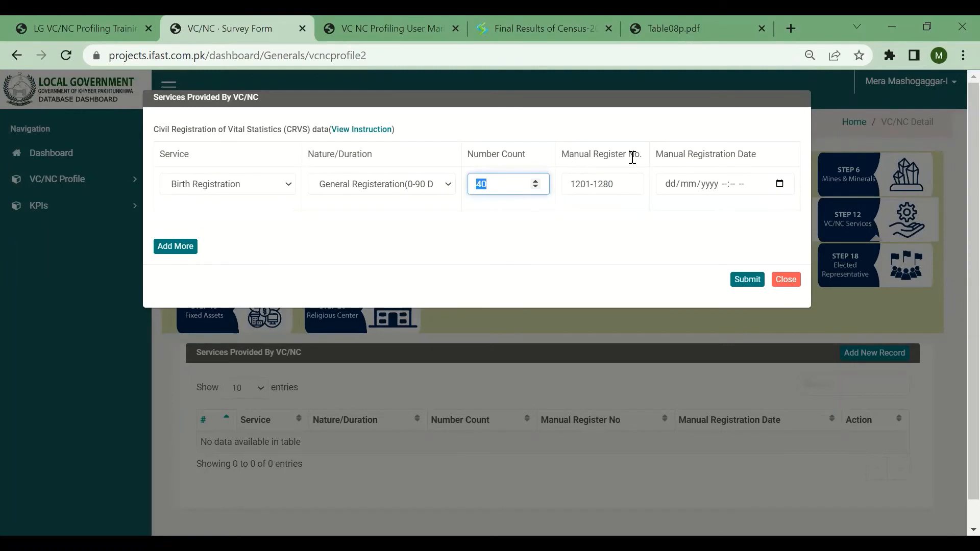
pyautogui.doubleClick(570, 184)
pyautogui.moveTo(606, 186); pyautogui.dragTo(620, 186)
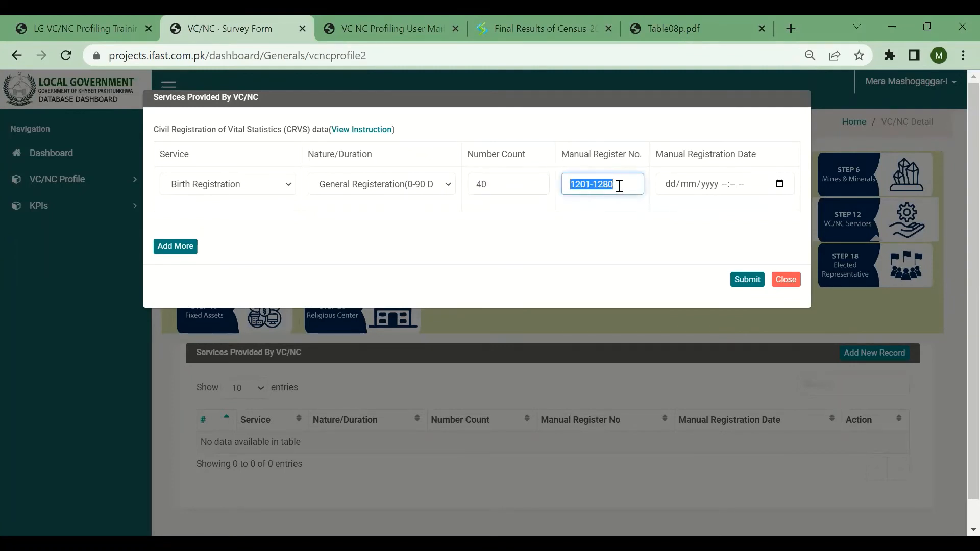
pyautogui.click(654, 234)
pyautogui.click(780, 184)
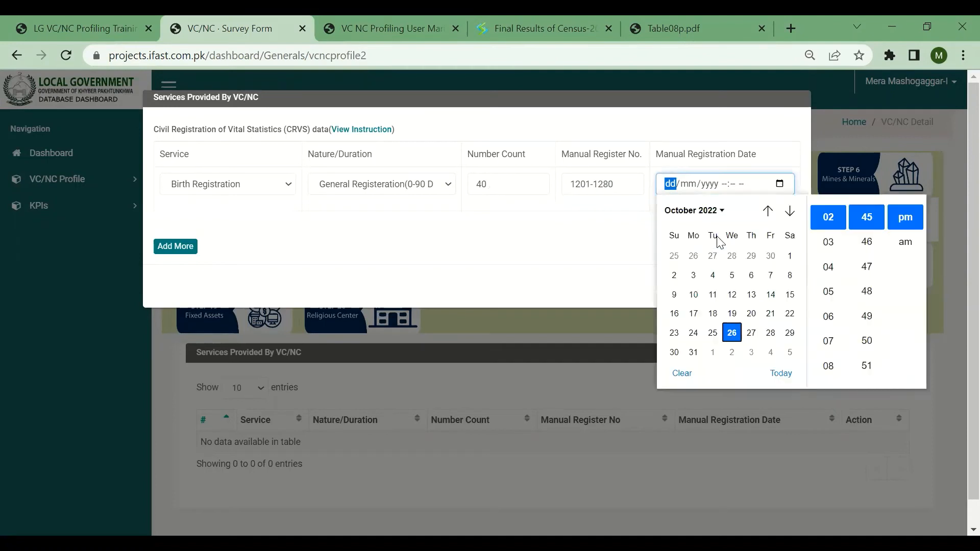
pyautogui.click(719, 335)
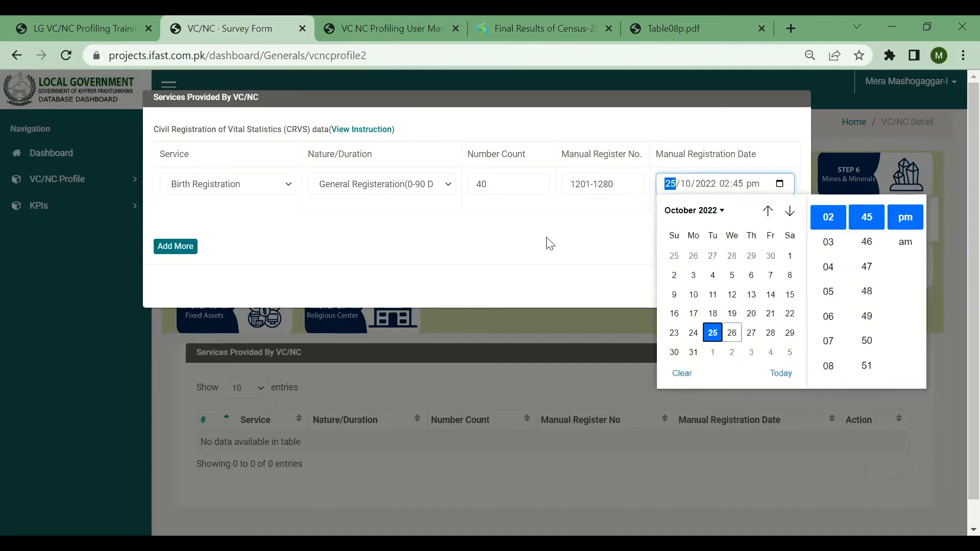
pyautogui.click(755, 287)
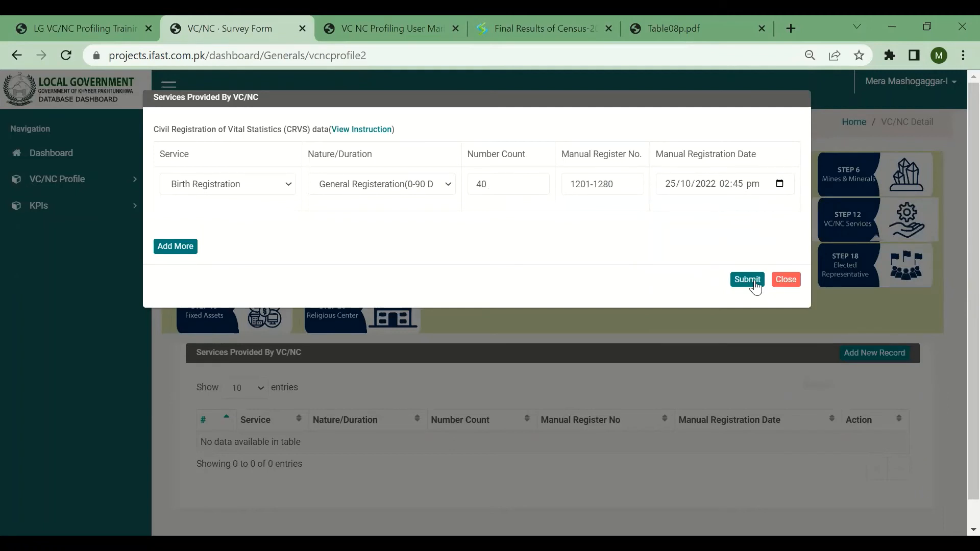
# Step: Change the service to Nikaah Registrar Registered With VC/NC and close the VC/NC Services form without submitting
pyautogui.click(269, 190)
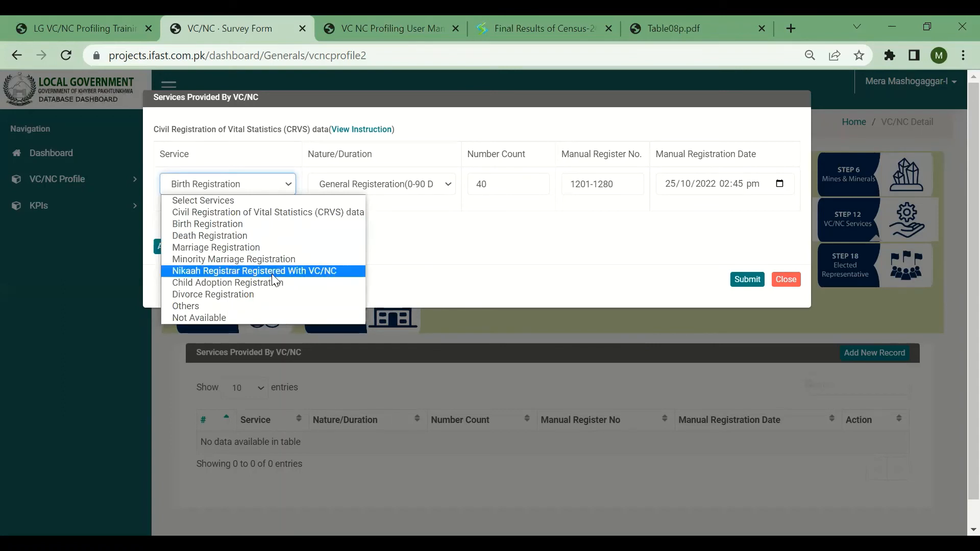
pyautogui.press('Return')
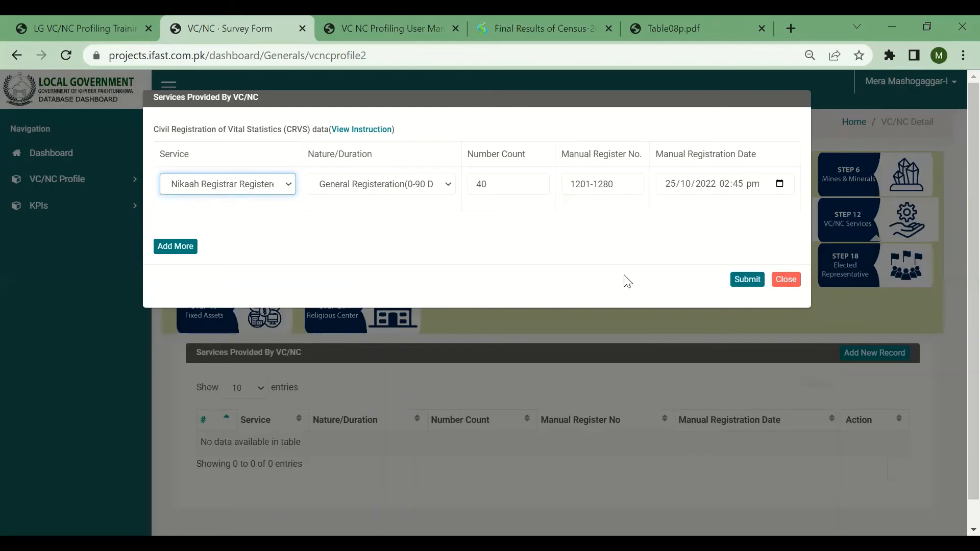
pyautogui.click(786, 280)
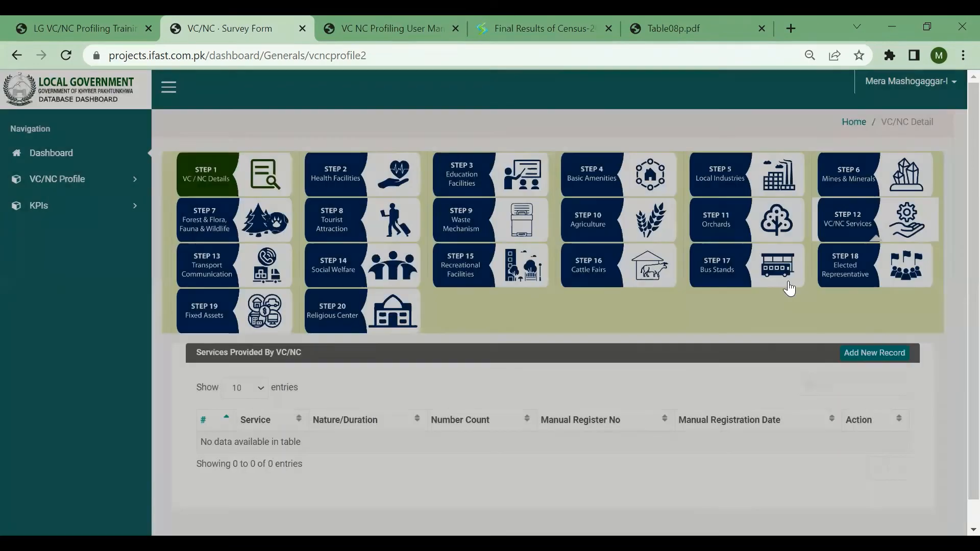
# Step: Try a new Step 13 Transport Communication record with road type Unpaved Street and close the form without submitting
pyautogui.click(208, 274)
pyautogui.click(889, 347)
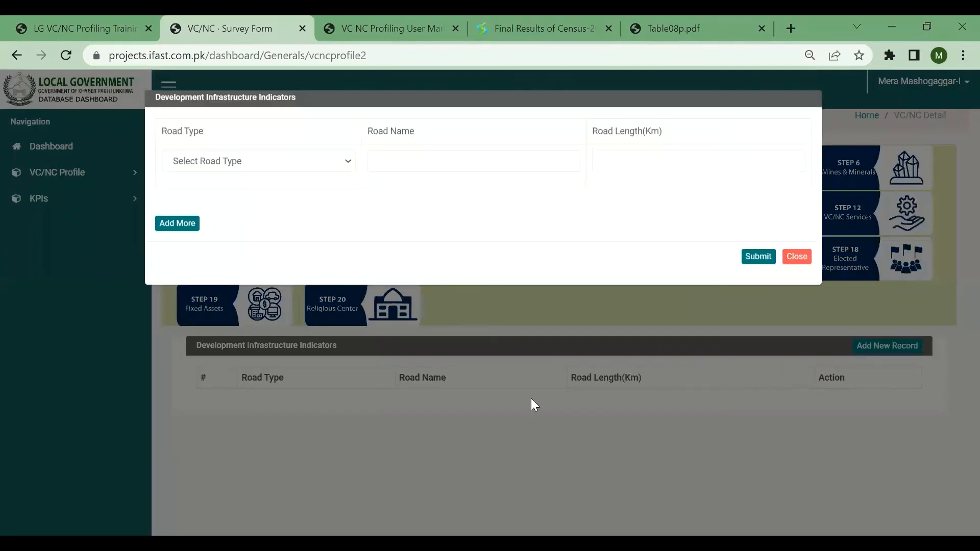
pyautogui.click(351, 162)
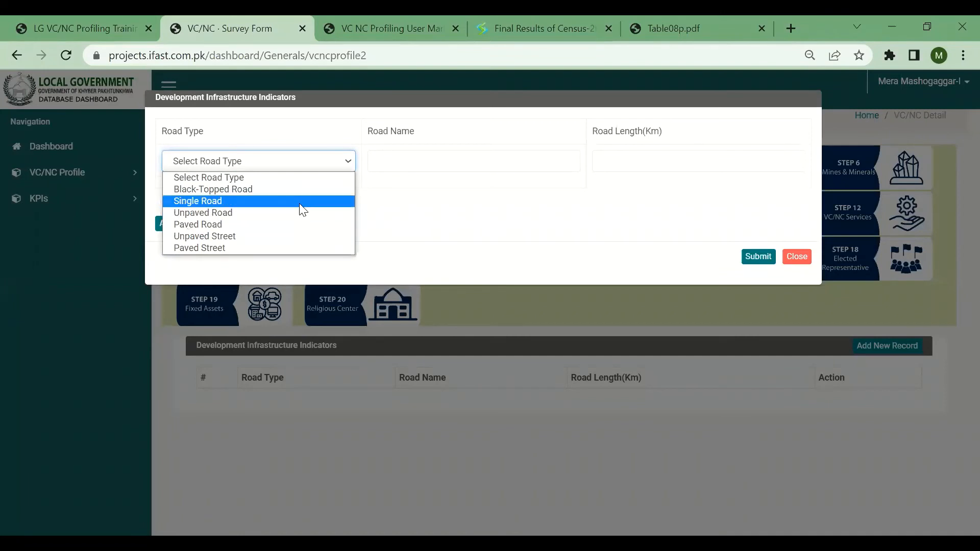
pyautogui.click(290, 235)
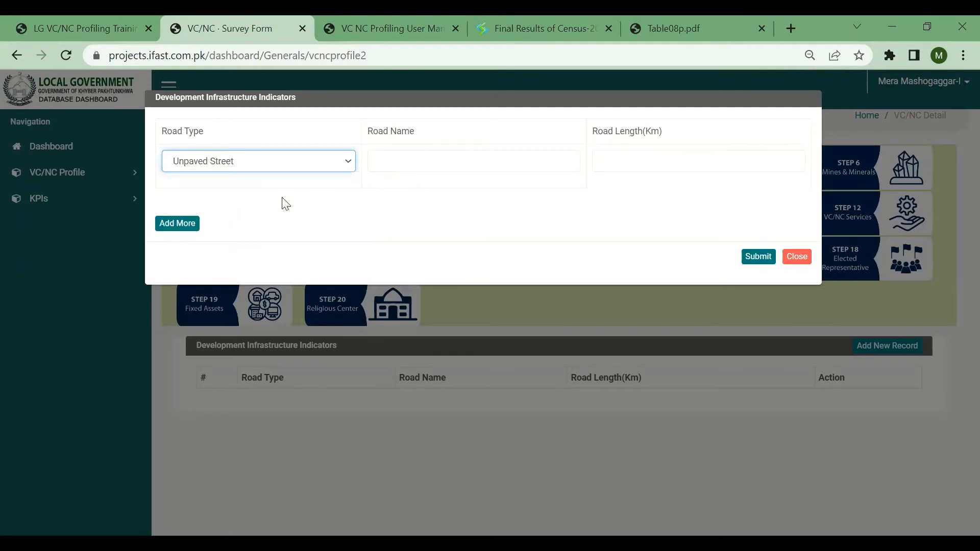
pyautogui.click(795, 257)
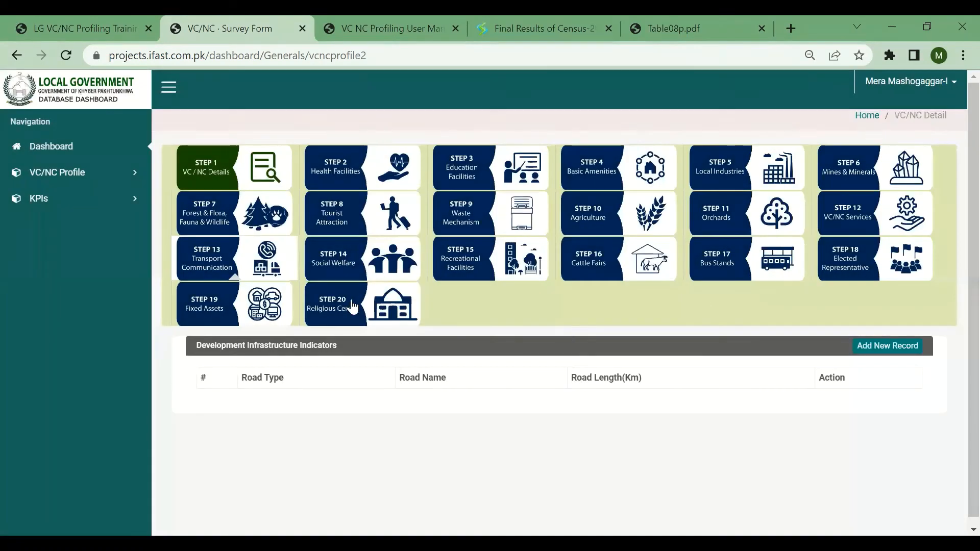
# Step: Try a new Step 14 Social Welfare record of type Bait-ul-Maal Mustahiqeen and close the form without submitting
pyautogui.click(343, 255)
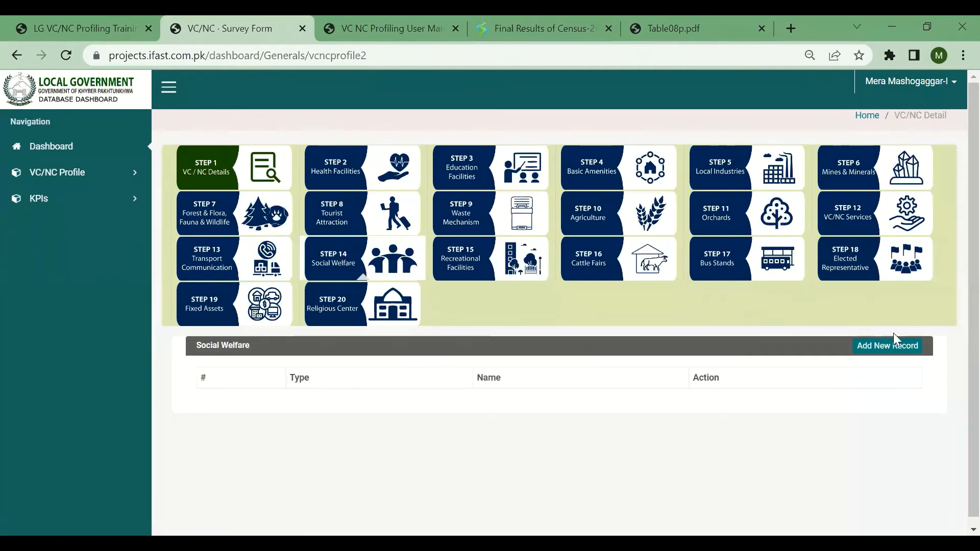
pyautogui.click(894, 347)
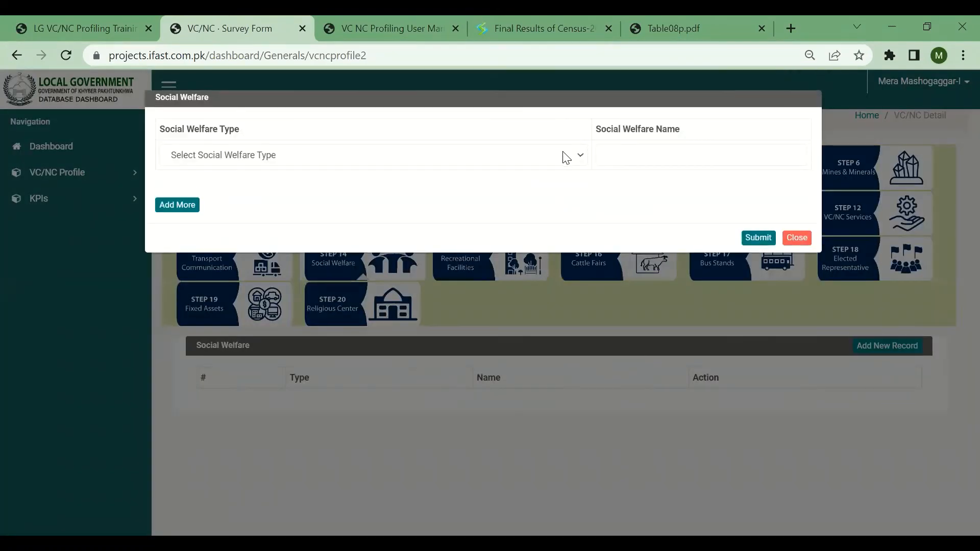
pyautogui.click(579, 157)
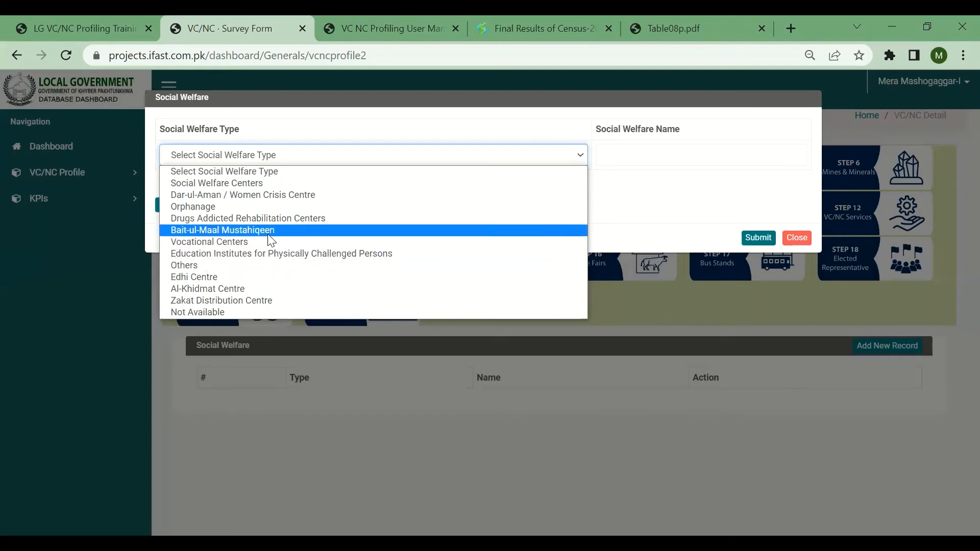
pyautogui.click(623, 162)
pyautogui.click(623, 160)
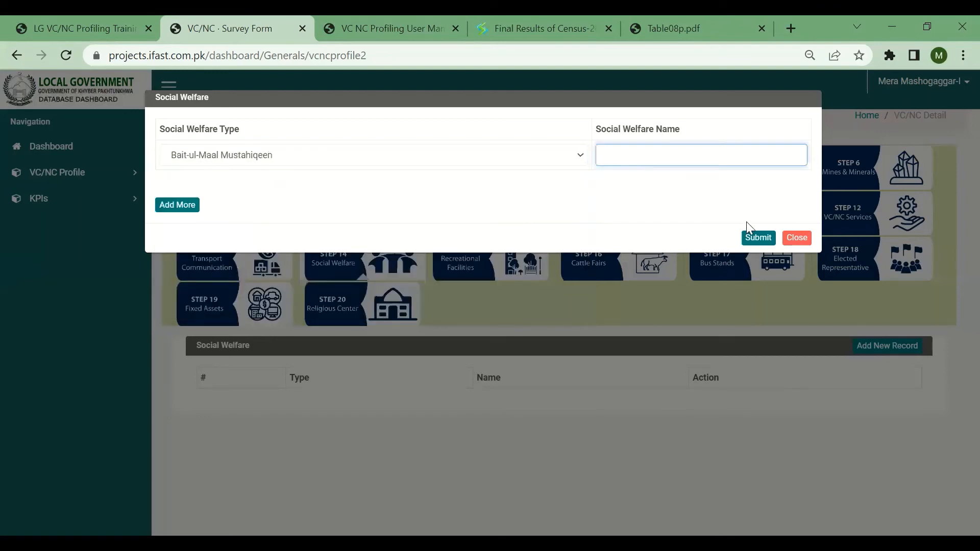
pyautogui.click(798, 238)
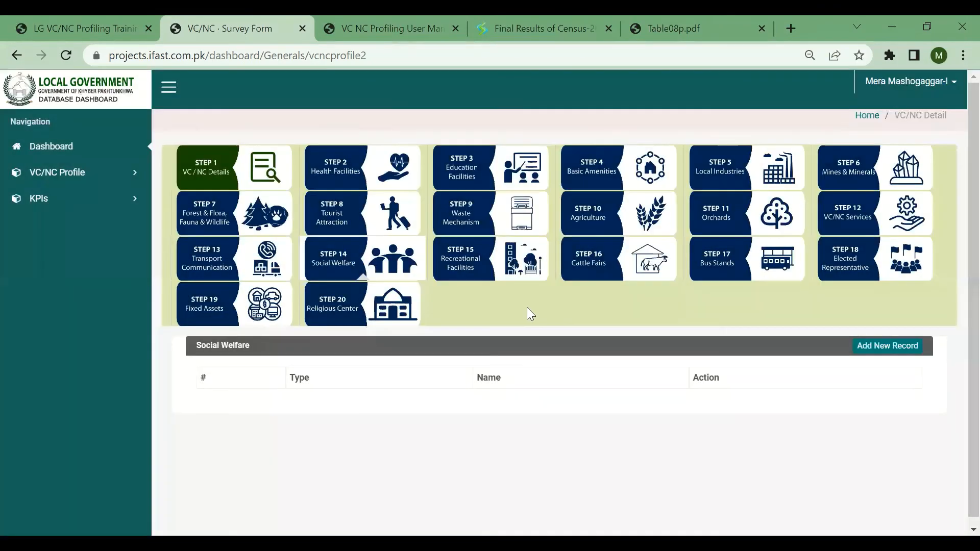
# Step: Start a new Step 15 Recreational Facilities record of type Parks and review its facility options, keeping Family Park
pyautogui.click(476, 276)
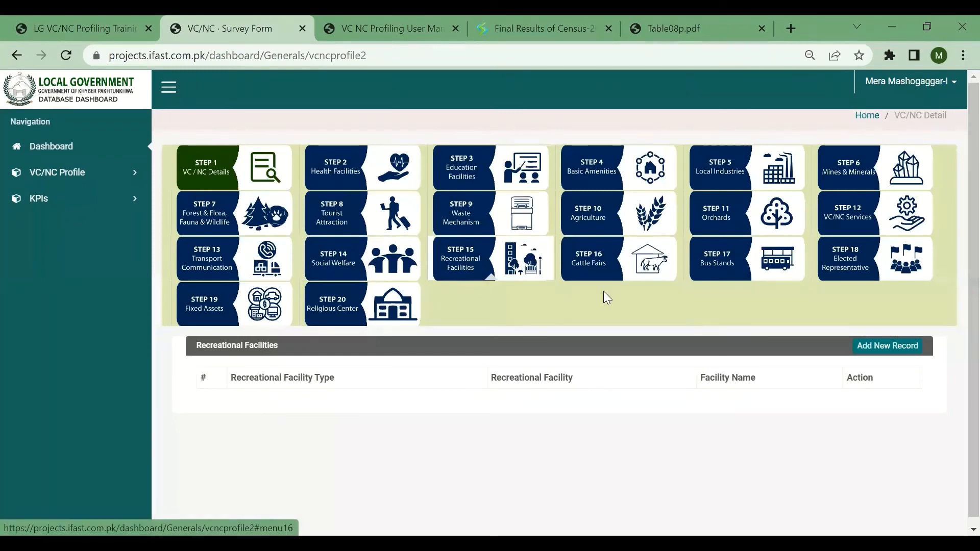
pyautogui.click(888, 345)
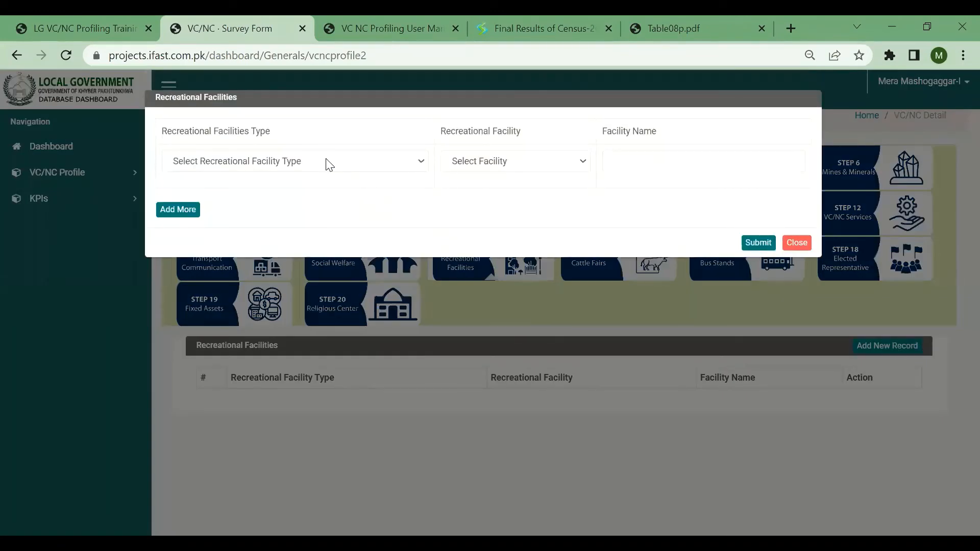
pyautogui.click(329, 164)
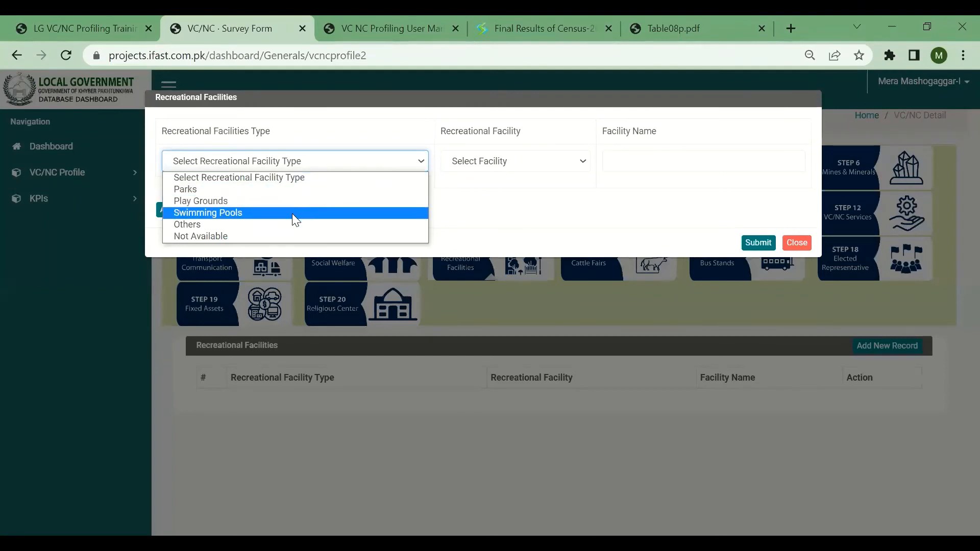
pyautogui.click(270, 190)
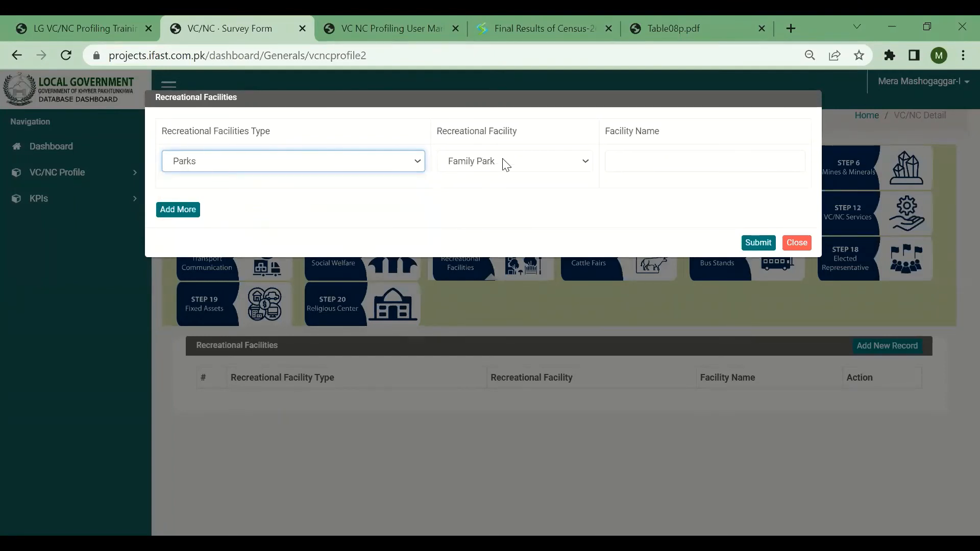
pyautogui.click(505, 163)
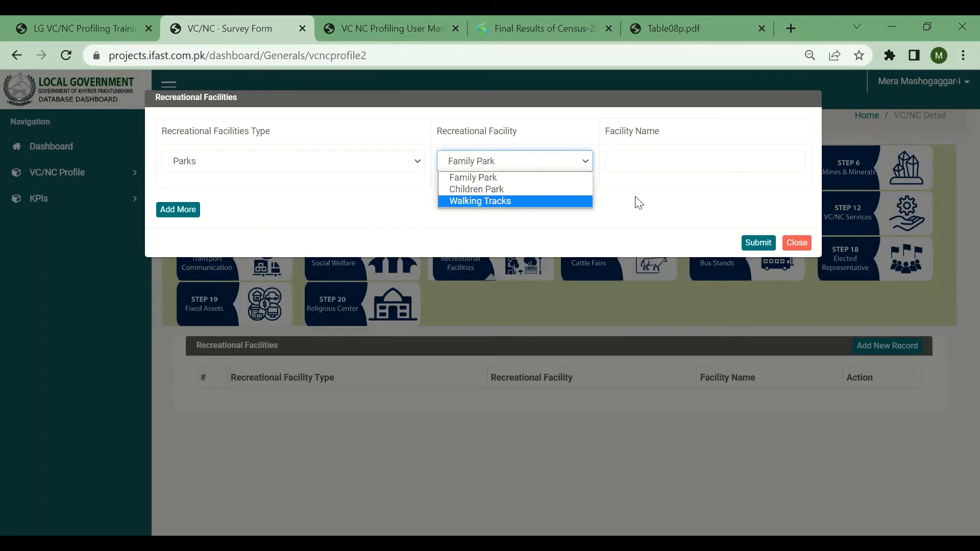
pyautogui.click(659, 165)
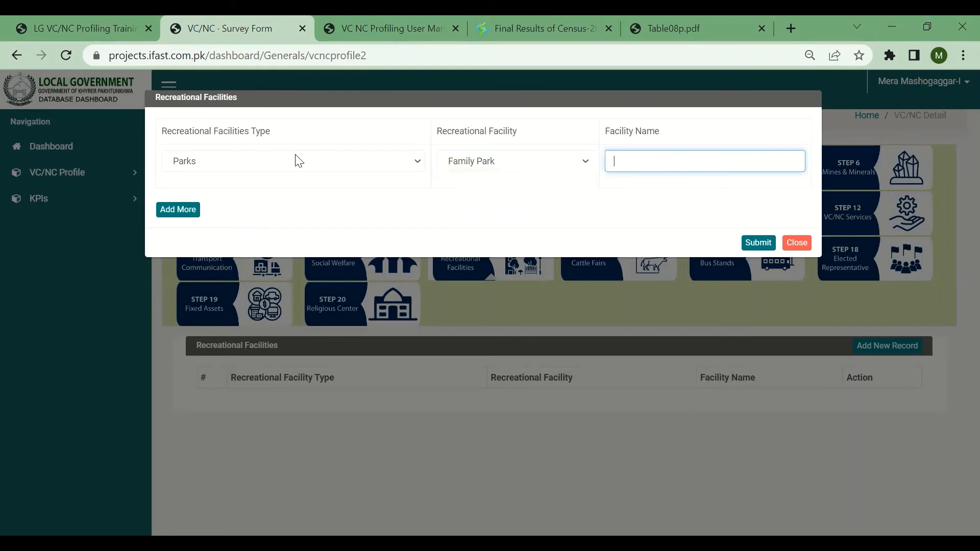
# Step: Change the recreational facility type to Play Grounds with Cricket as the facility and close the form without submitting
pyautogui.click(266, 161)
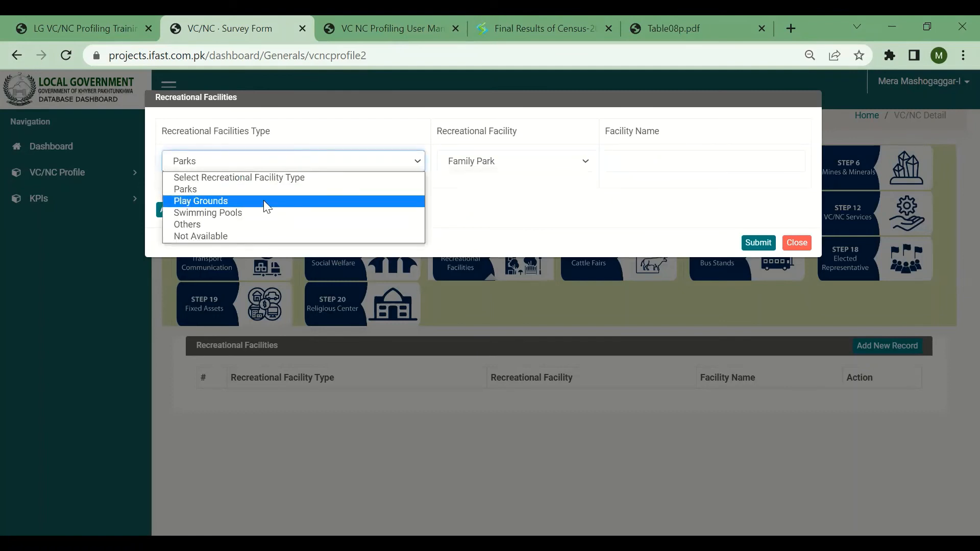
pyautogui.click(264, 200)
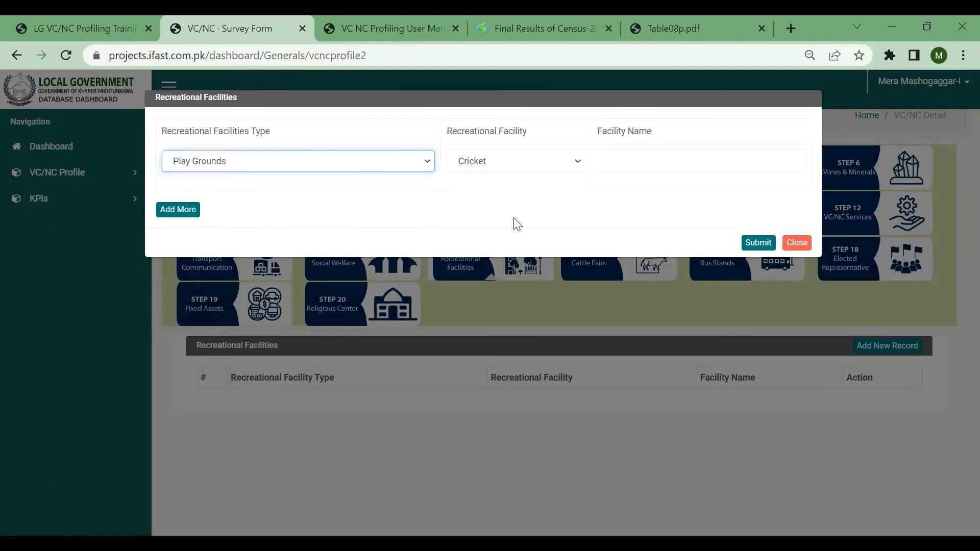
pyautogui.click(562, 167)
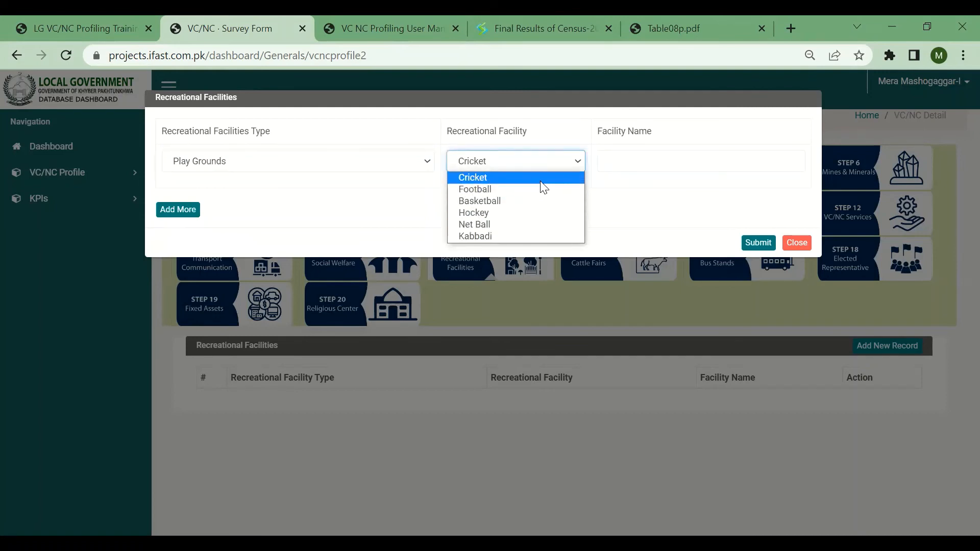
pyautogui.click(540, 179)
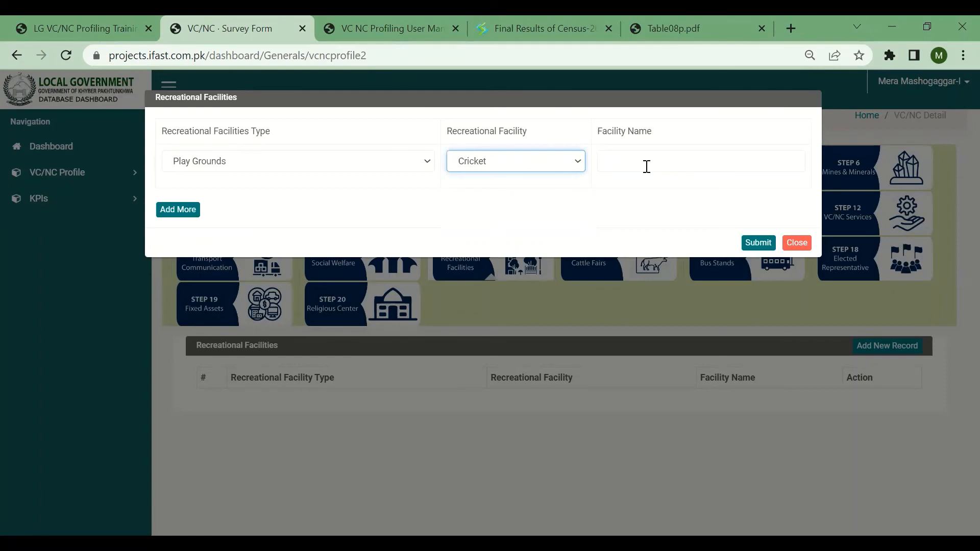
pyautogui.click(802, 243)
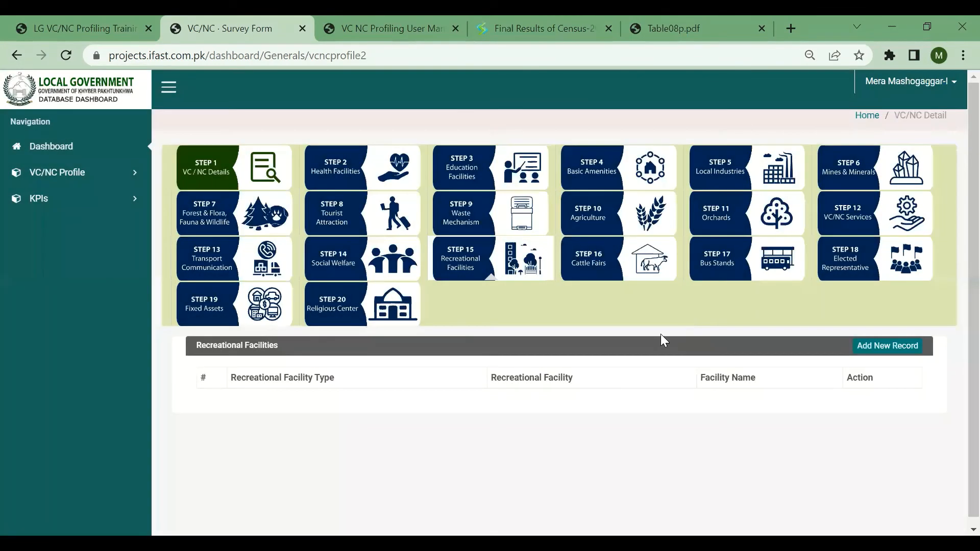
# Step: Try a new Step 16 Cattle Fairs record with fairs type Sheep & Goat Market and Others, closing the form without submitting
pyautogui.click(611, 253)
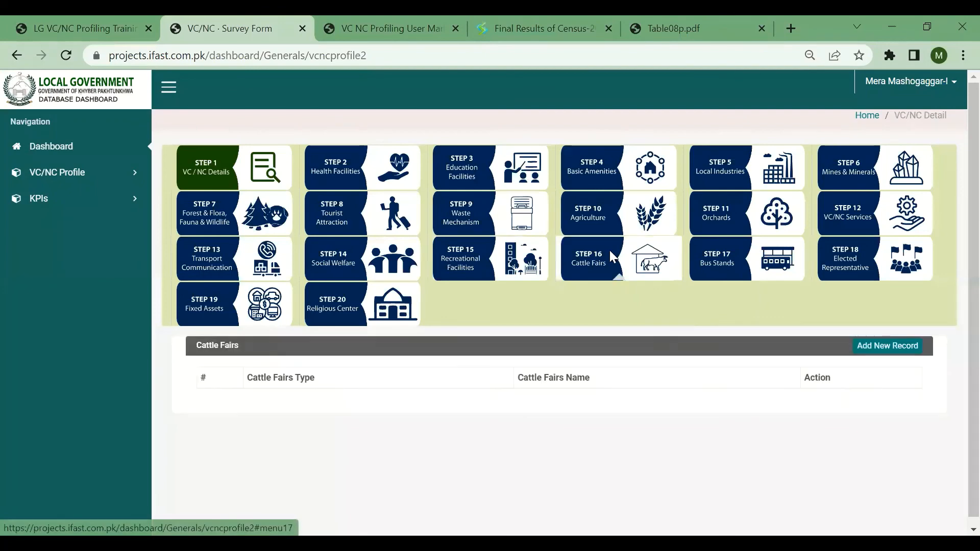
pyautogui.click(885, 347)
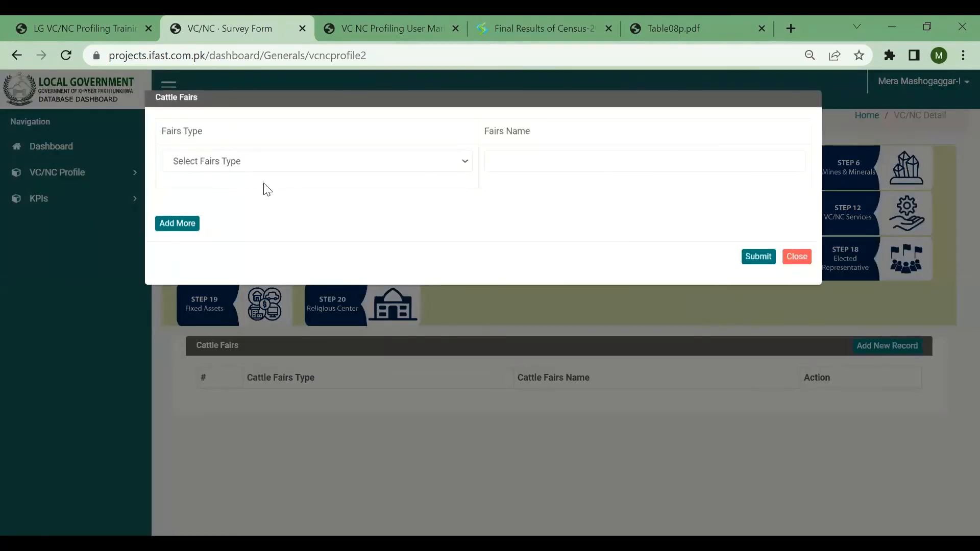
pyautogui.click(230, 162)
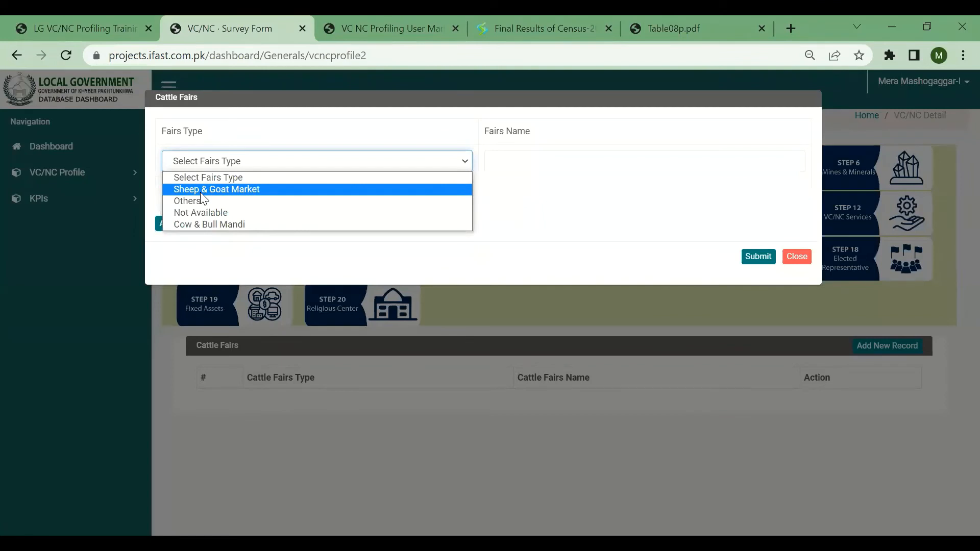
pyautogui.click(454, 170)
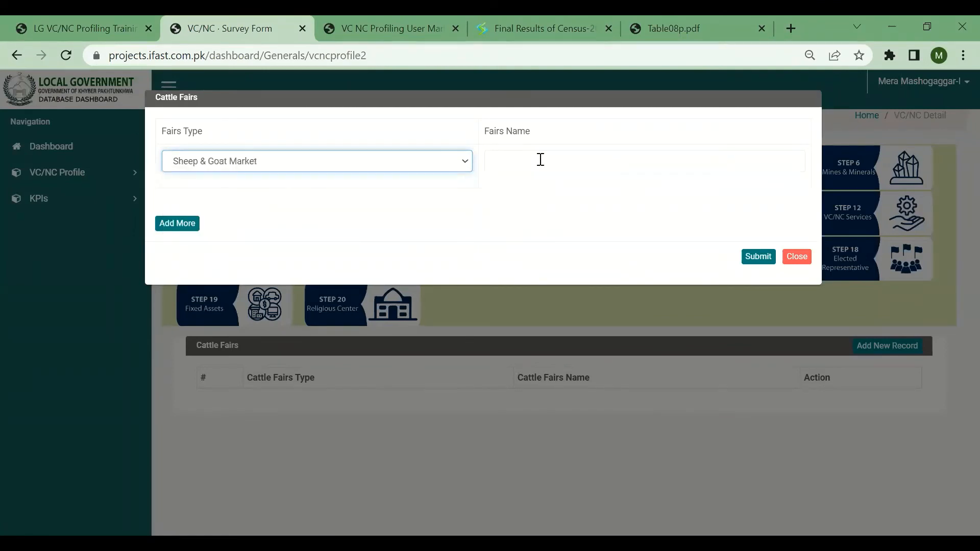
pyautogui.click(367, 163)
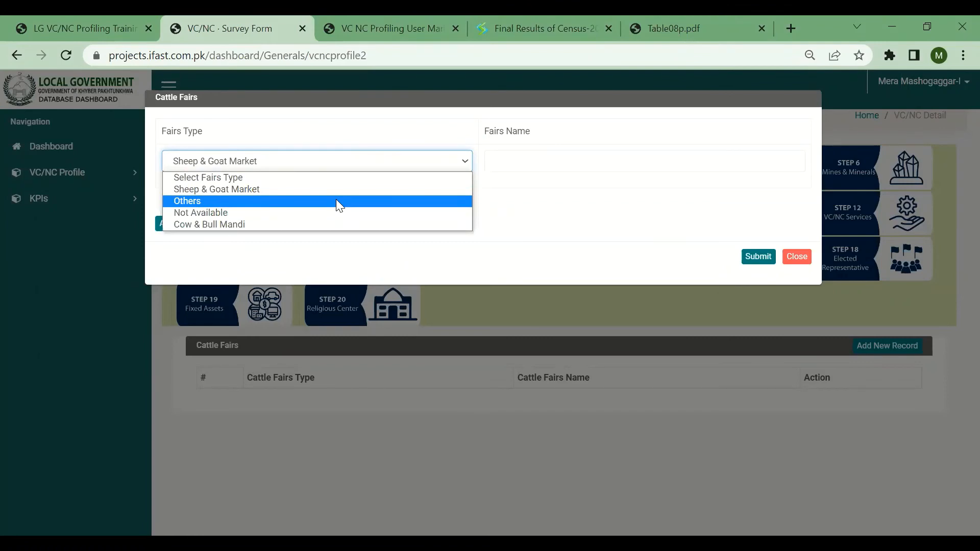
pyautogui.click(337, 200)
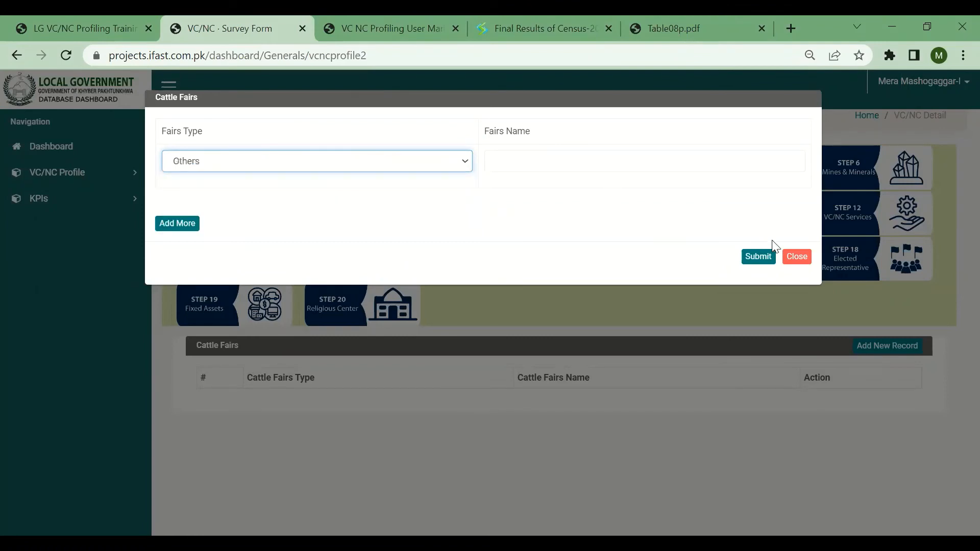
pyautogui.click(792, 256)
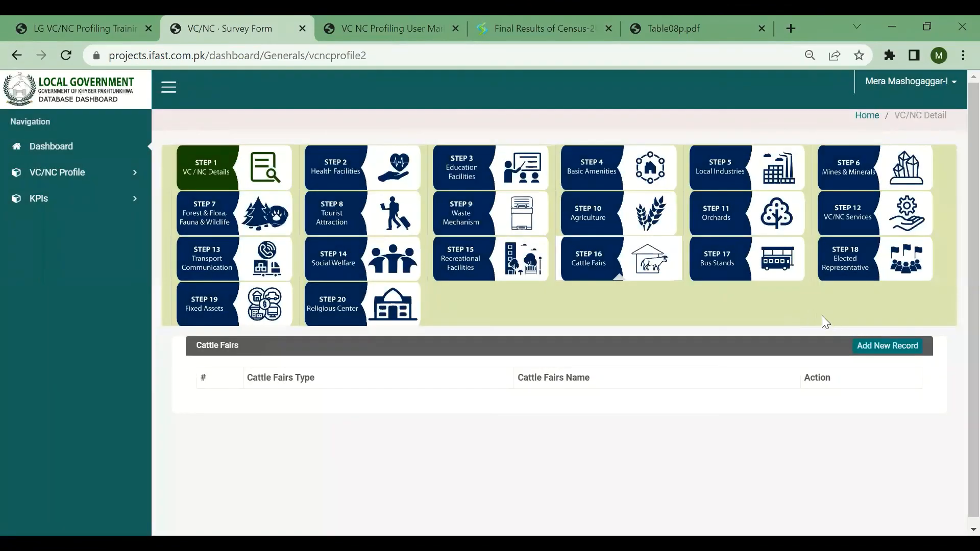
# Step: Try a new Step 17 Bus Stands record with stand type Suzuki Stand, closing the form without submitting
pyautogui.click(717, 263)
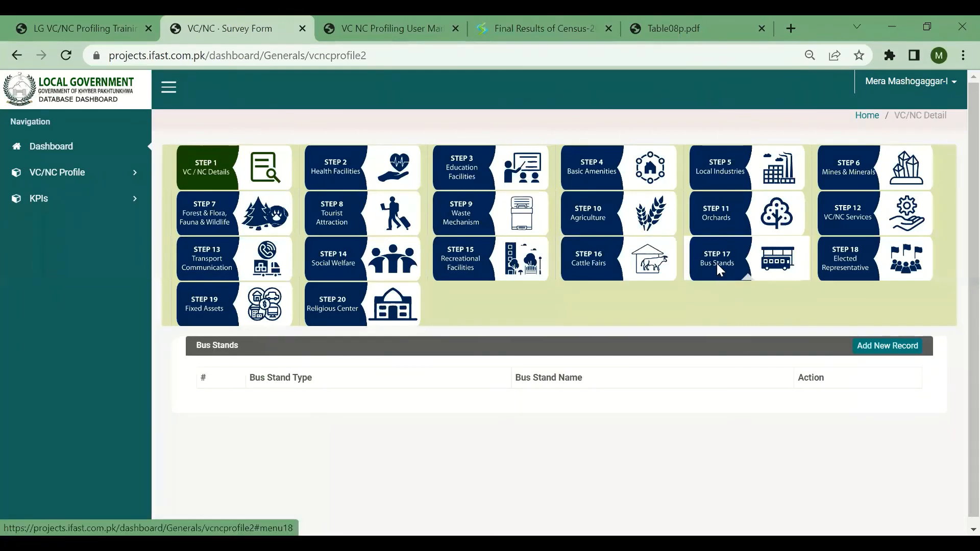
pyautogui.click(887, 346)
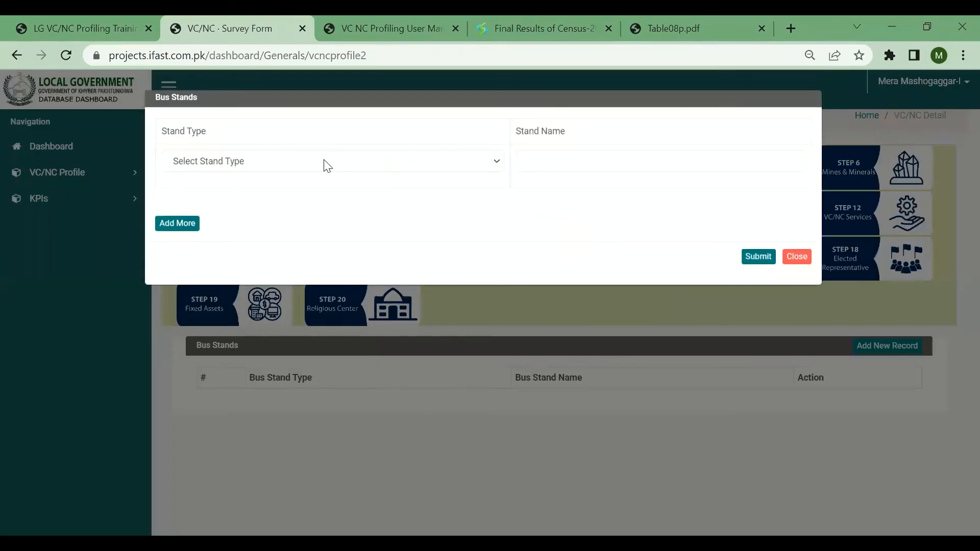
pyautogui.click(327, 166)
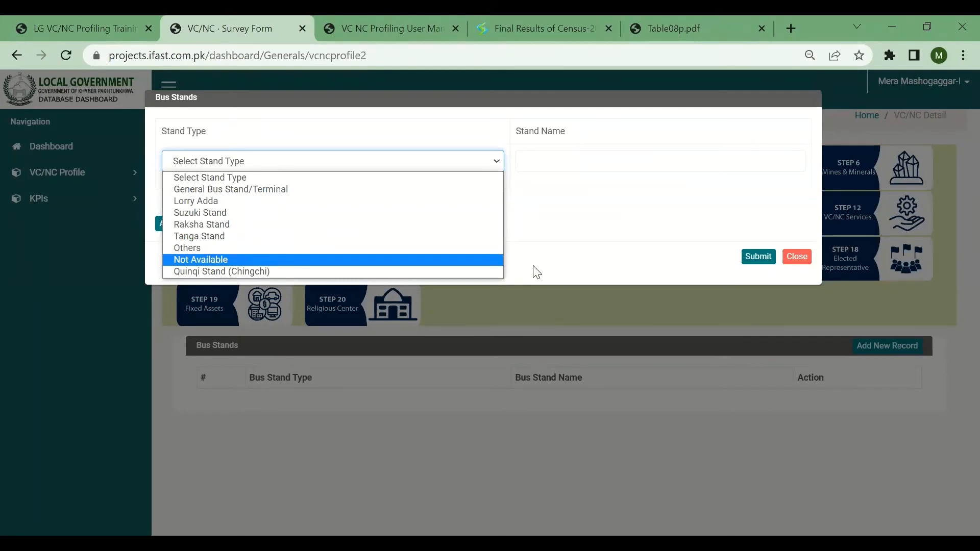
pyautogui.click(384, 213)
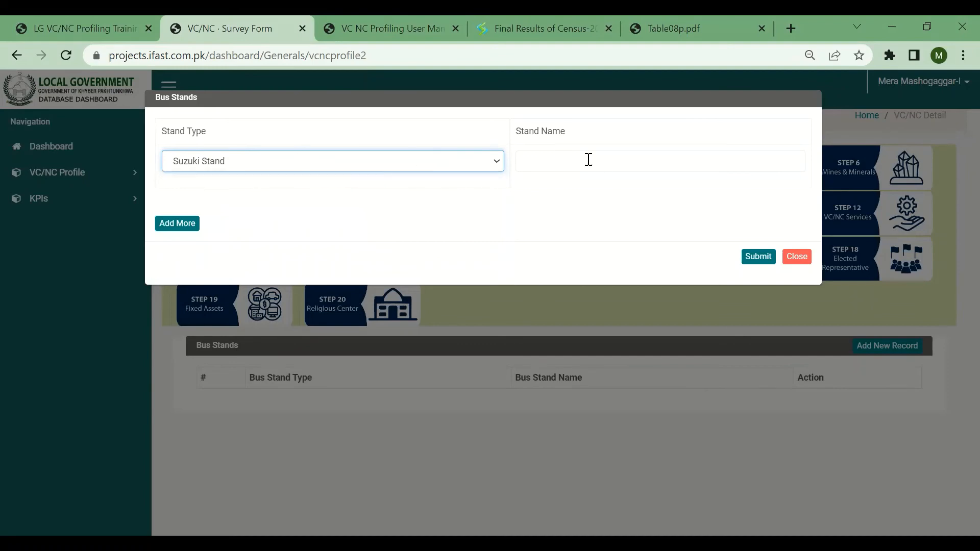
pyautogui.click(809, 265)
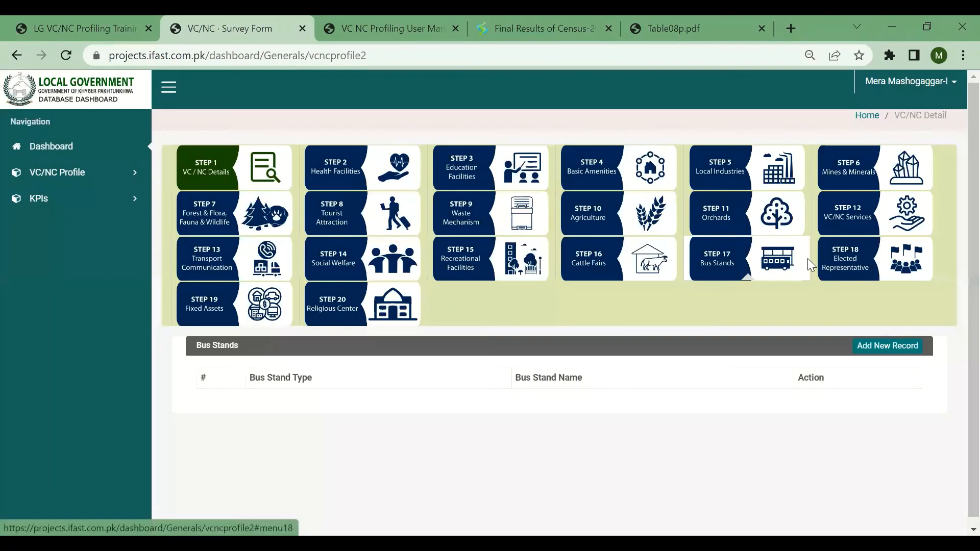
# Step: Start a new Step 18 Elected Representative record, check the photo file picker without choosing a file, and set the political affiliation to PTI
pyautogui.click(883, 273)
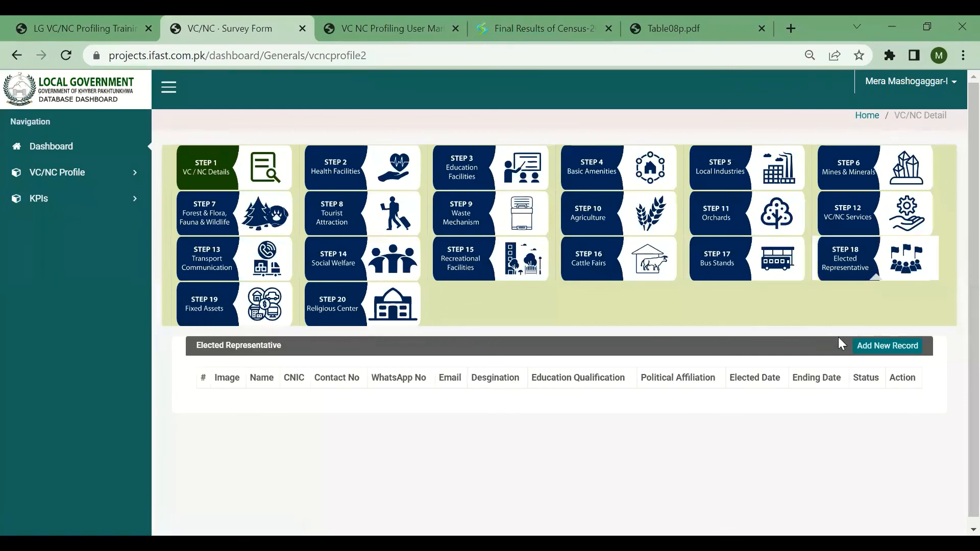
pyautogui.click(885, 348)
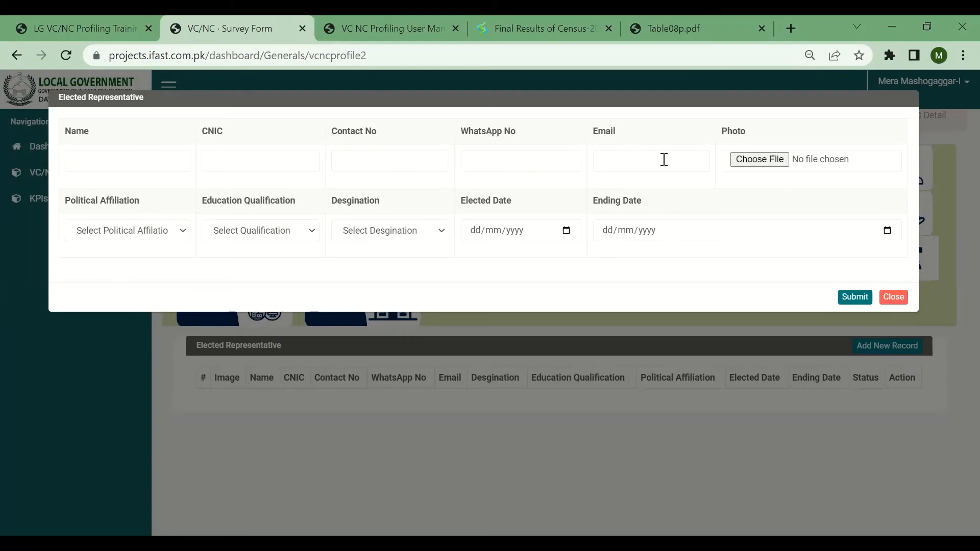
pyautogui.click(766, 159)
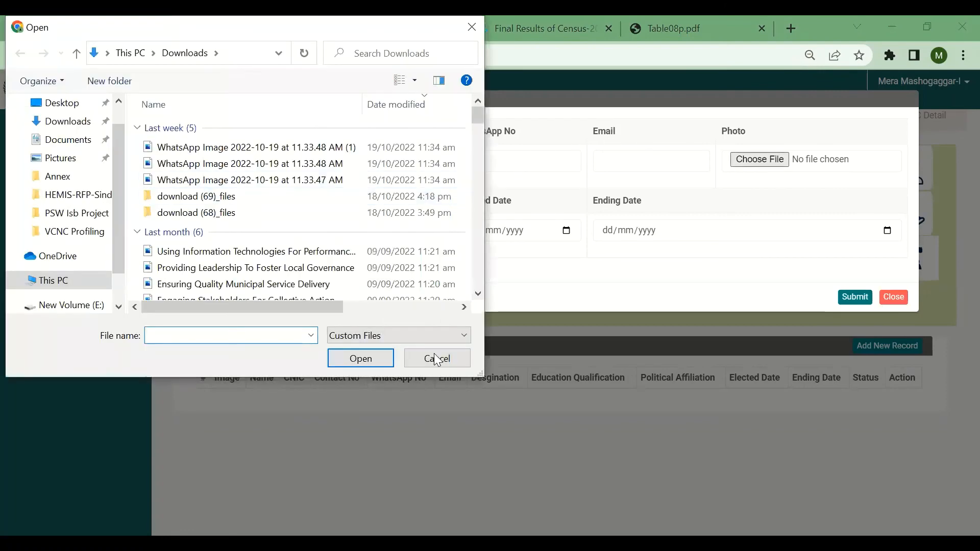
pyautogui.click(432, 359)
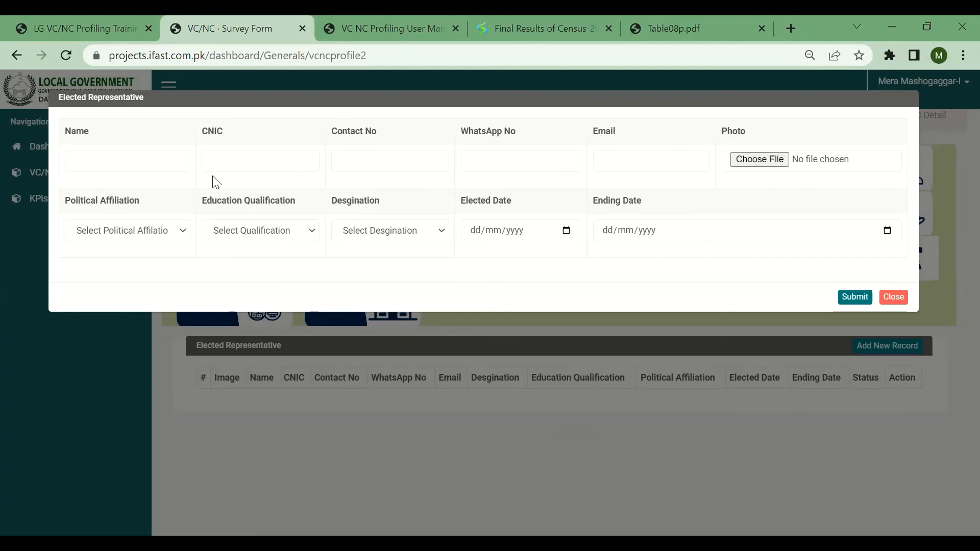
pyautogui.click(180, 234)
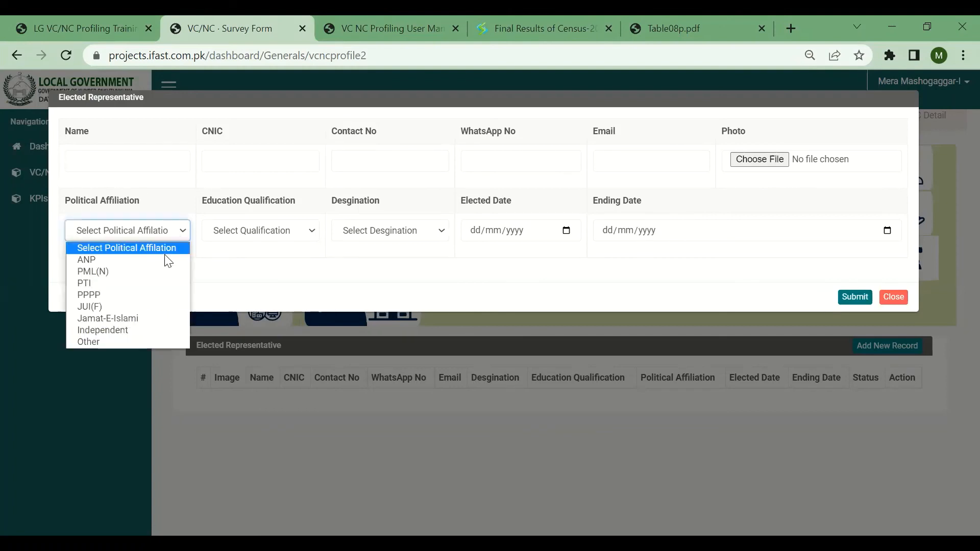
pyautogui.click(157, 283)
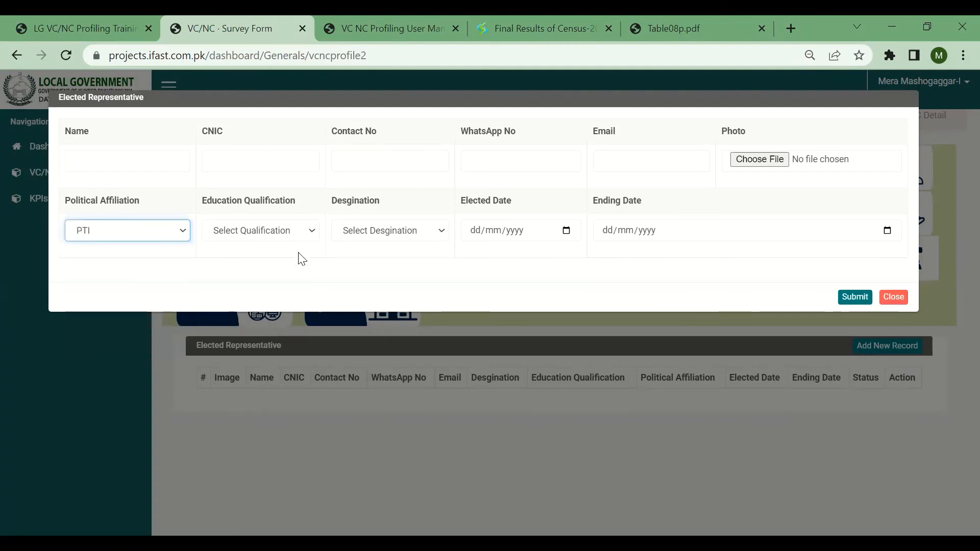
# Step: Review the representative's education qualification, designation and elected date choices, and close the form without submitting
pyautogui.click(306, 233)
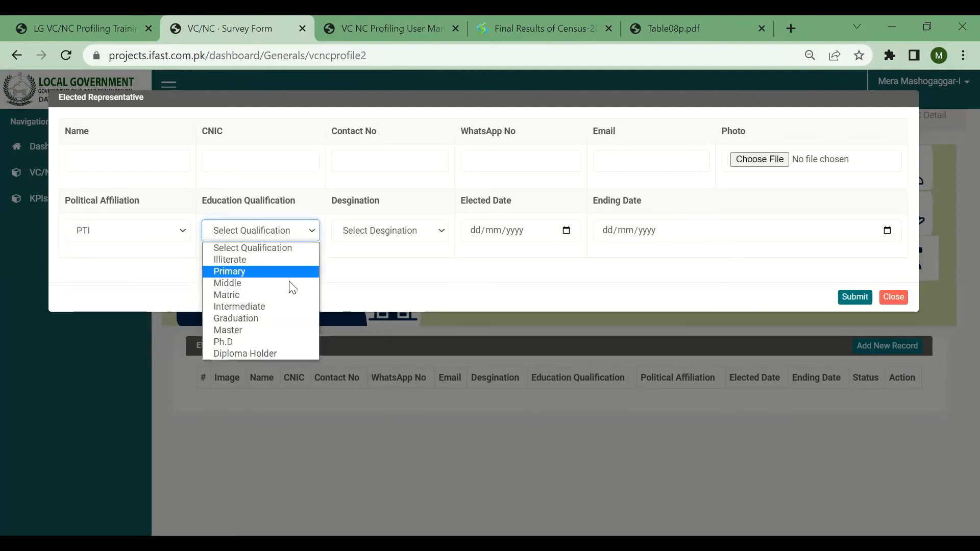
pyautogui.click(414, 234)
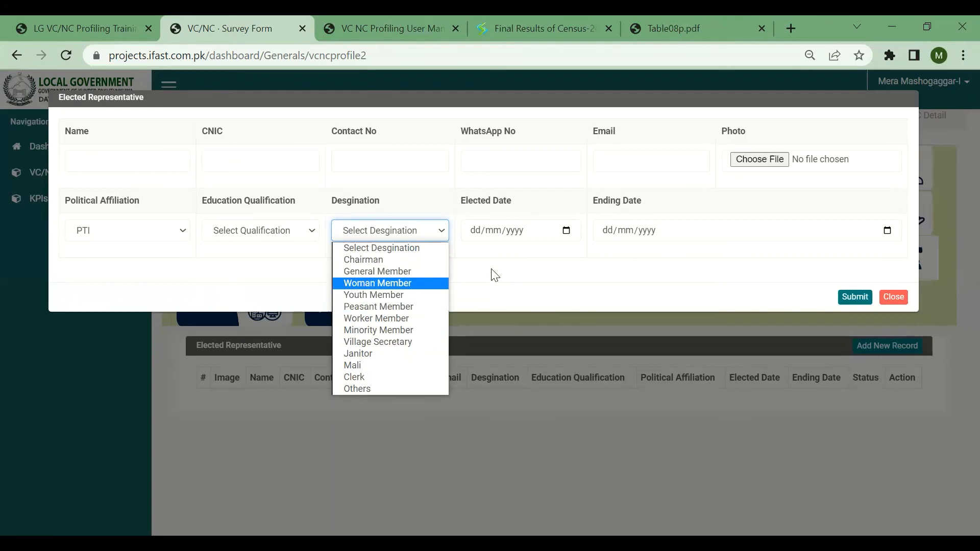
pyautogui.click(566, 231)
pyautogui.click(566, 231)
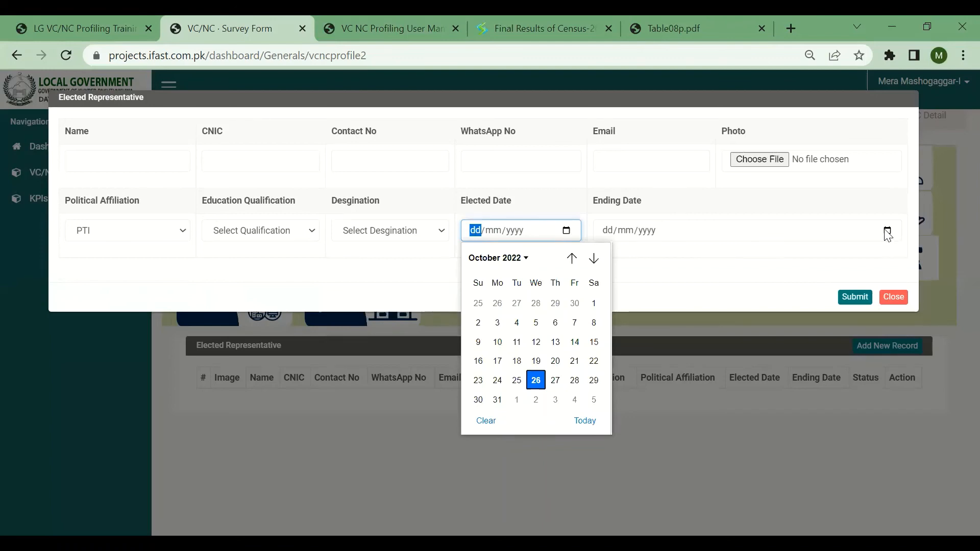
pyautogui.click(797, 267)
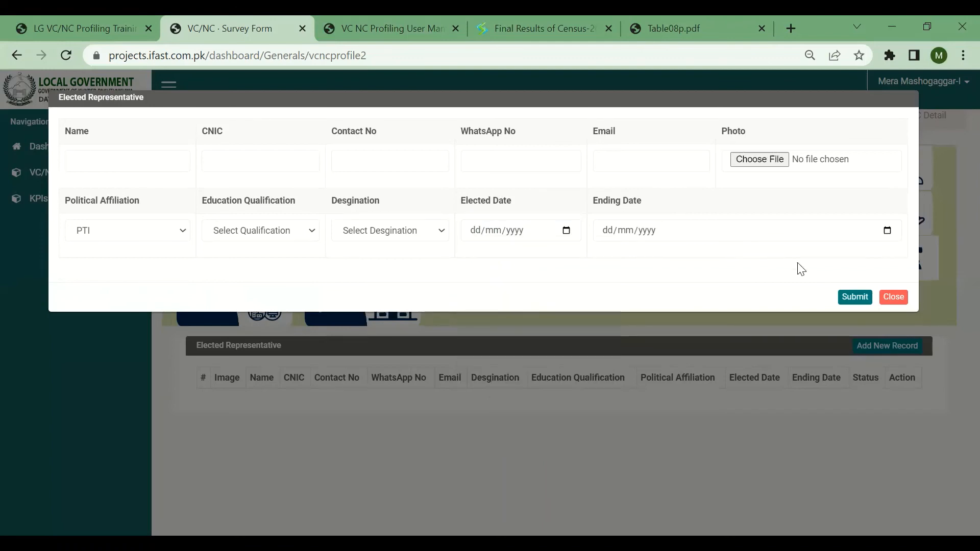
pyautogui.click(897, 299)
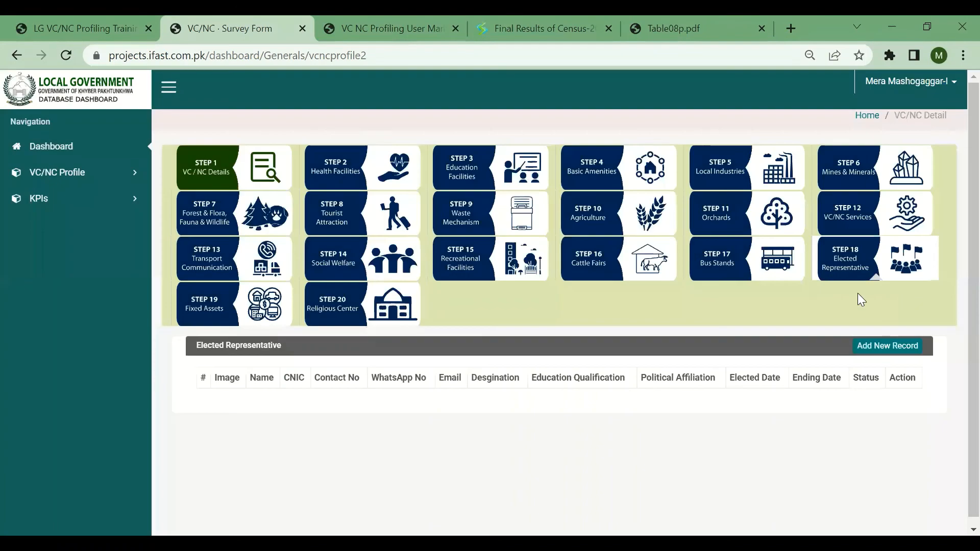
# Step: Start a new Step 19 Fixed Assets record with item category Furniture and item Visiting Chair
pyautogui.click(226, 316)
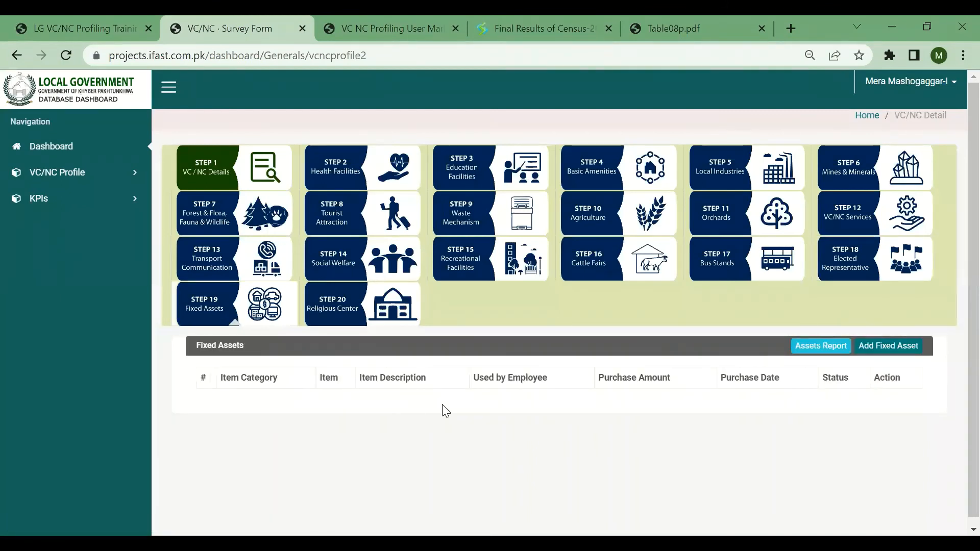
pyautogui.click(899, 352)
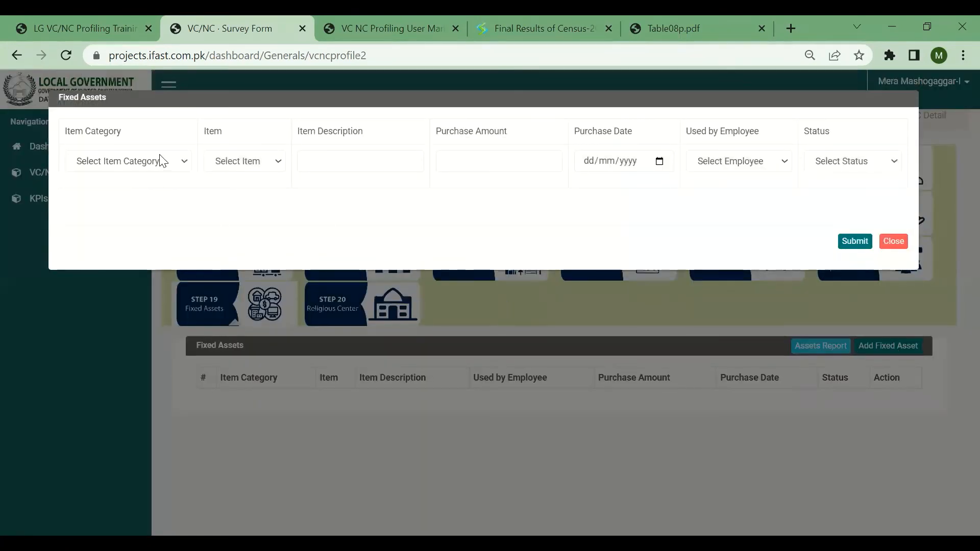
pyautogui.click(161, 160)
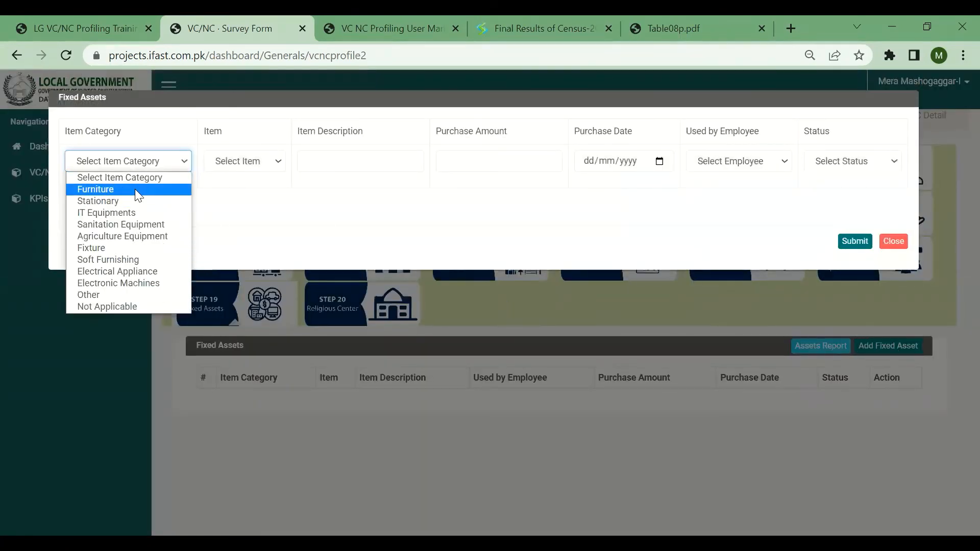
pyautogui.click(135, 189)
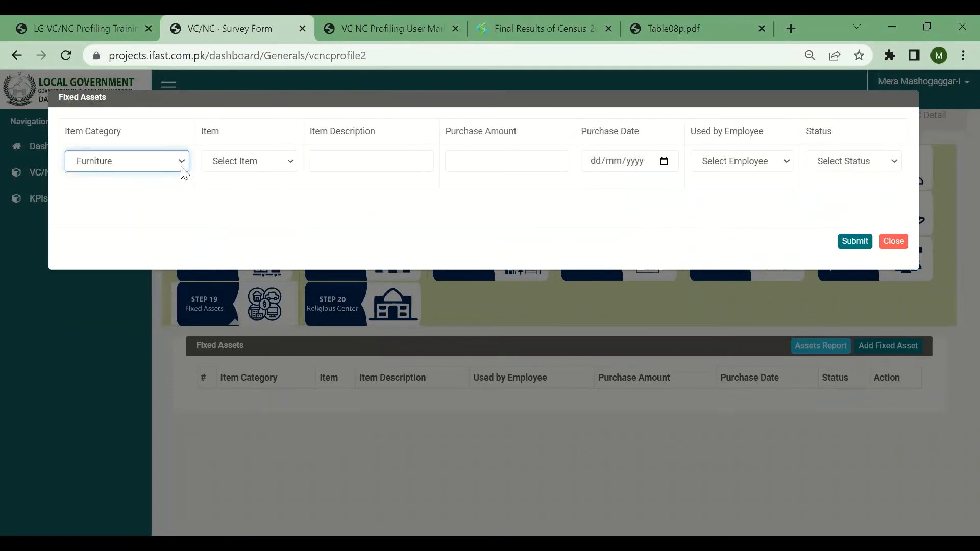
pyautogui.click(264, 164)
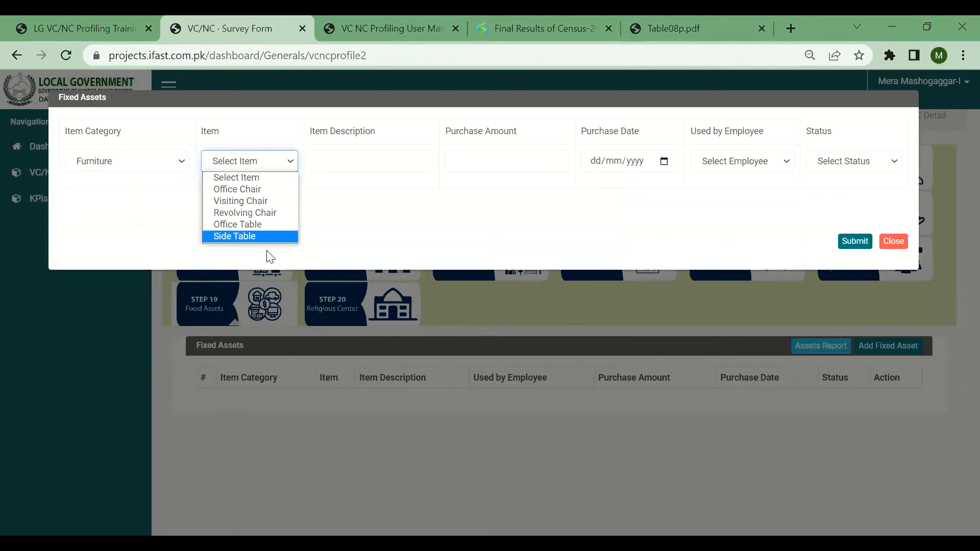
pyautogui.click(260, 202)
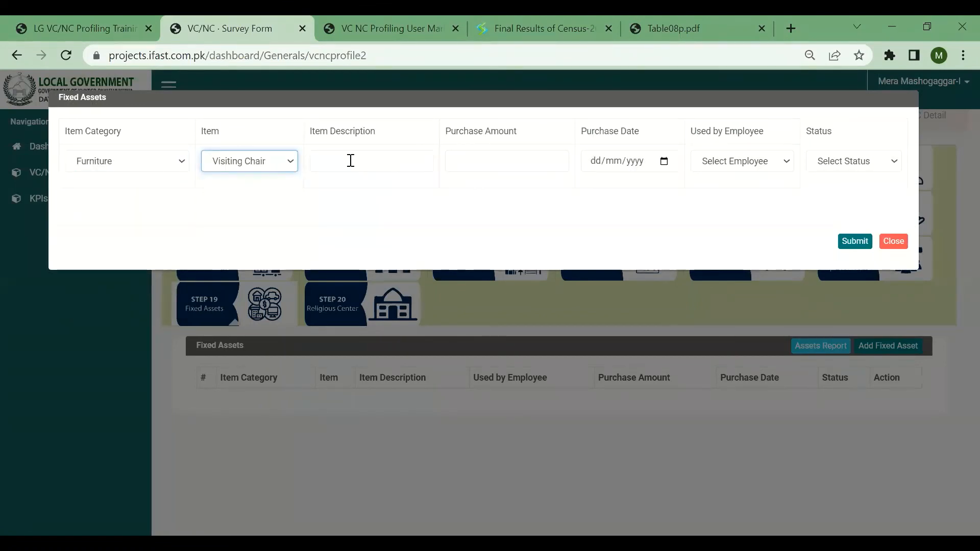
# Step: Change the fixed asset's item category to IT Equipments and review the items it offers
pyautogui.click(161, 168)
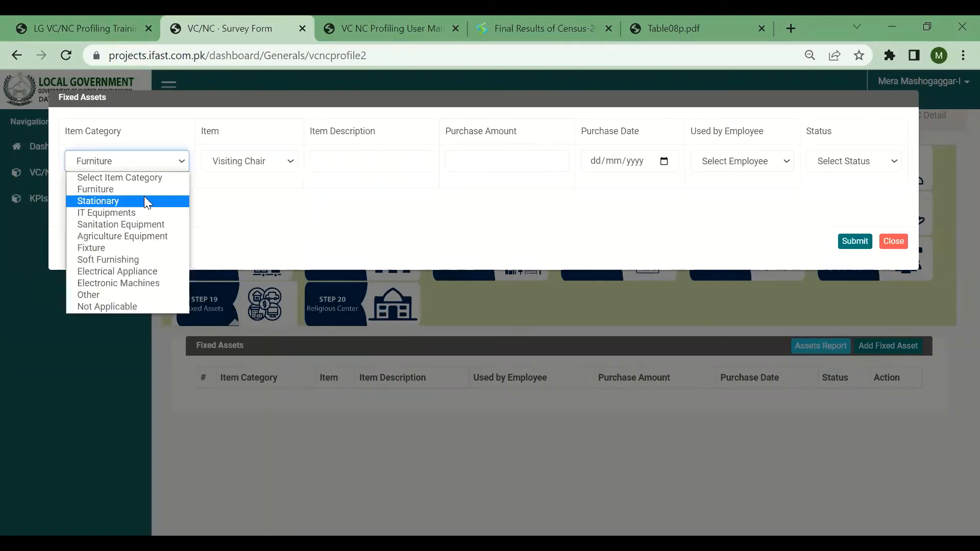
pyautogui.click(144, 197)
pyautogui.click(265, 167)
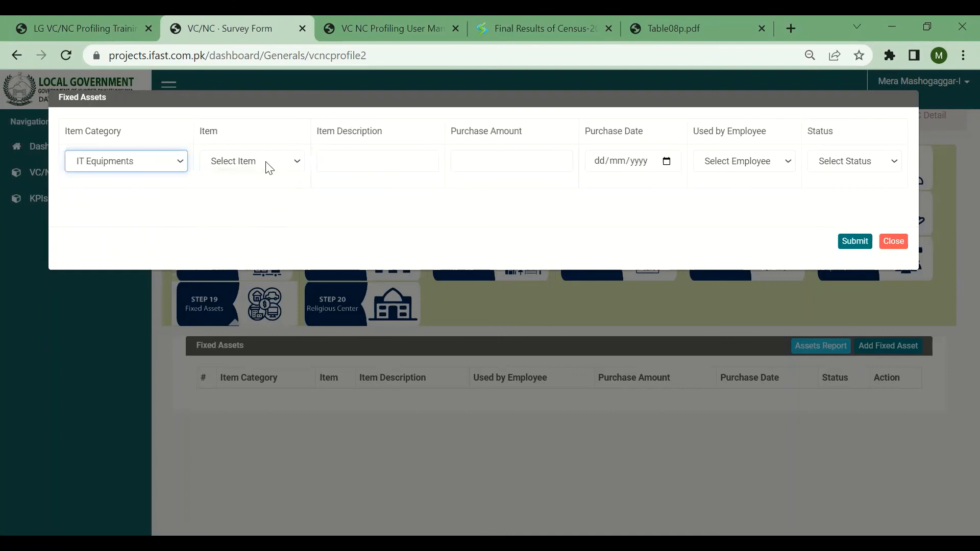
pyautogui.click(265, 162)
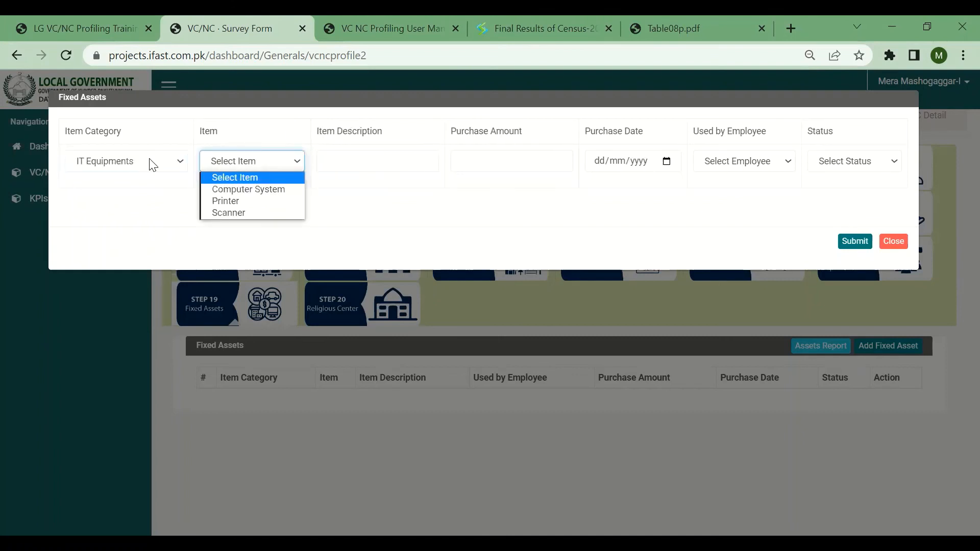
# Step: Switch the item category to Agriculture Equipment and on to Soft Furnishing, reviewing the Soft Furnishing items
pyautogui.click(136, 162)
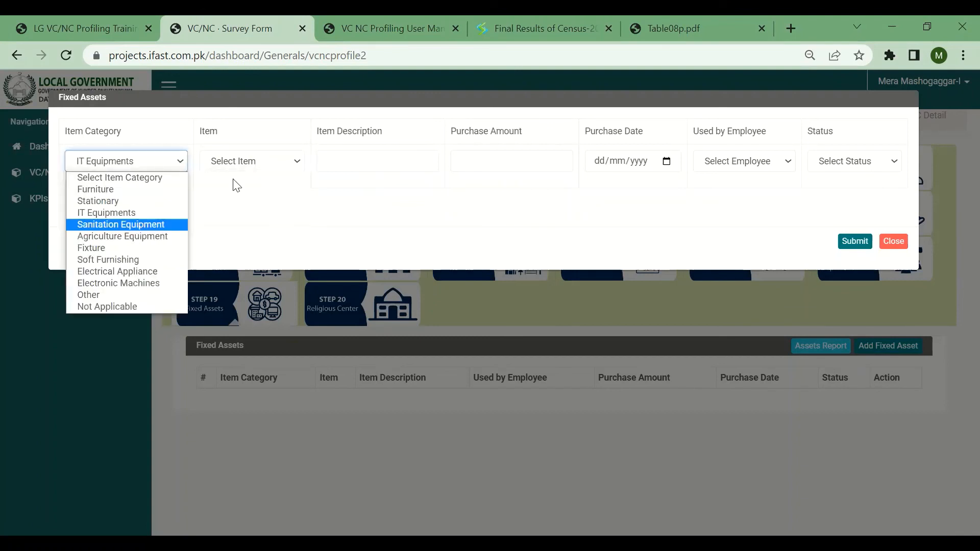
pyautogui.click(137, 224)
pyautogui.click(240, 163)
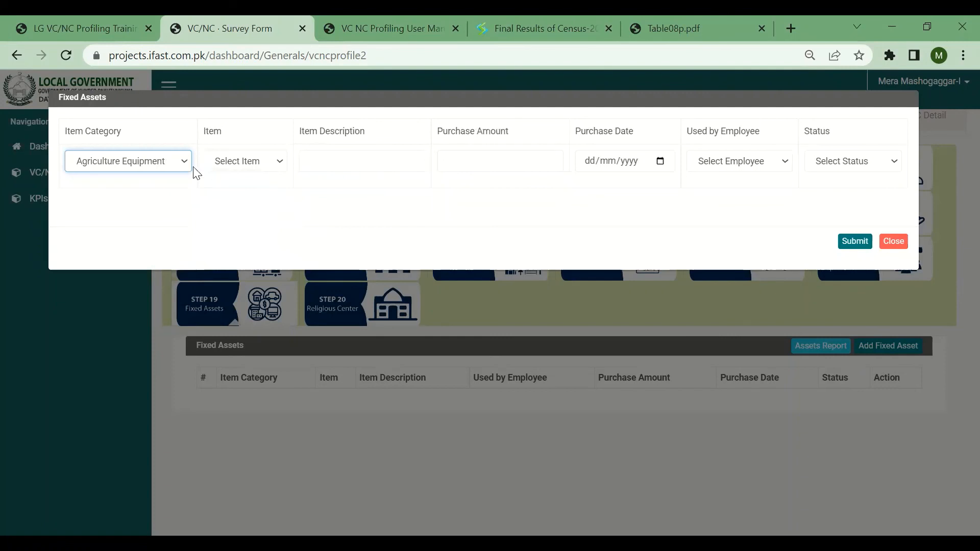
pyautogui.click(202, 167)
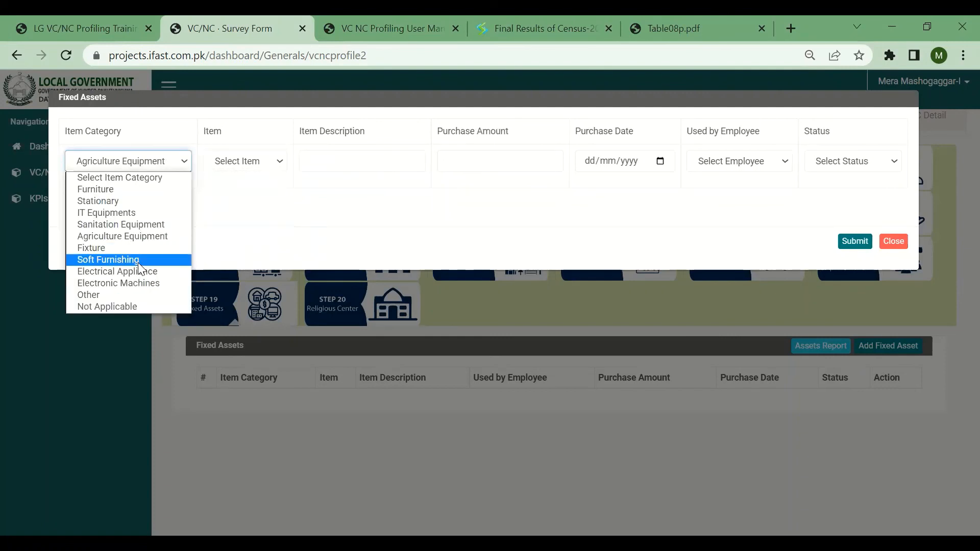
pyautogui.click(141, 260)
pyautogui.click(253, 163)
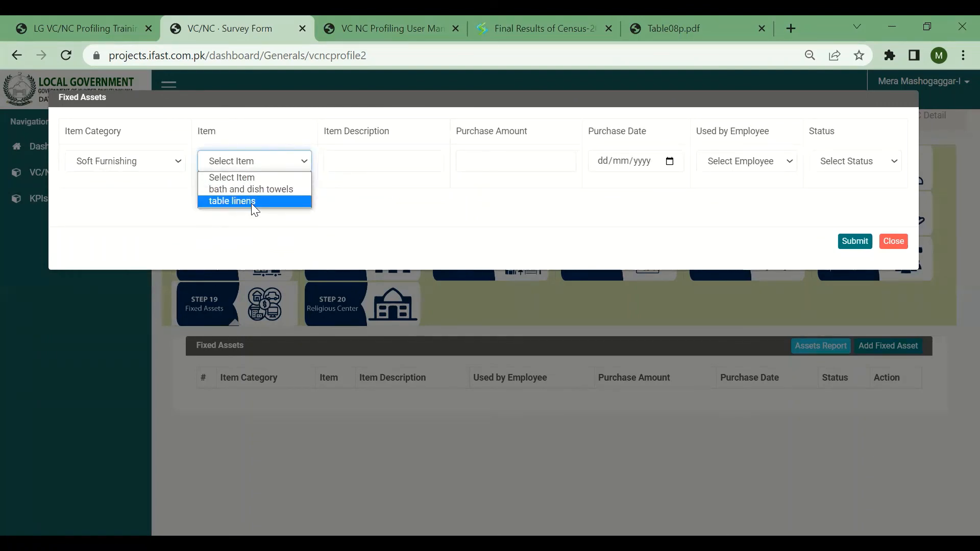
# Step: Change the item category to Electrical Appliance and review the items it offers
pyautogui.click(162, 168)
pyautogui.click(157, 269)
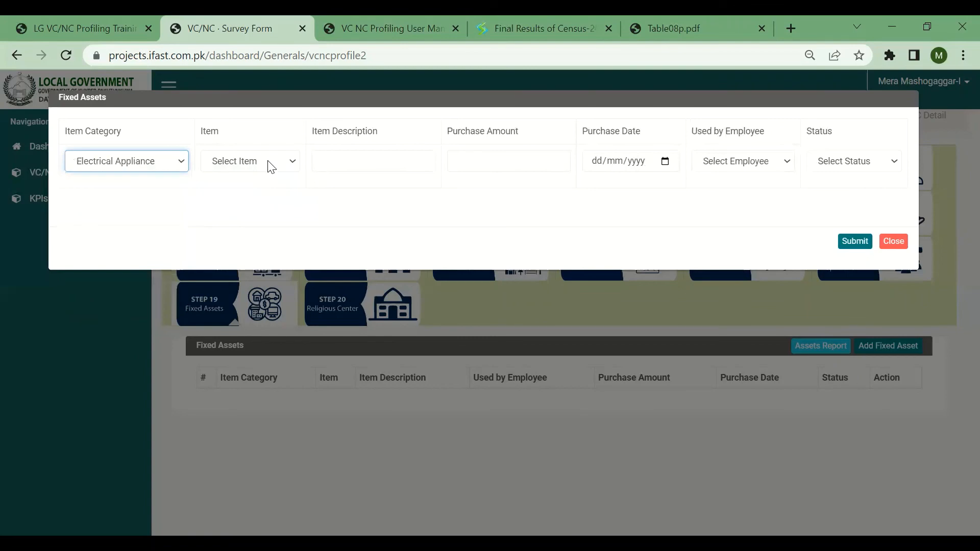
pyautogui.click(270, 165)
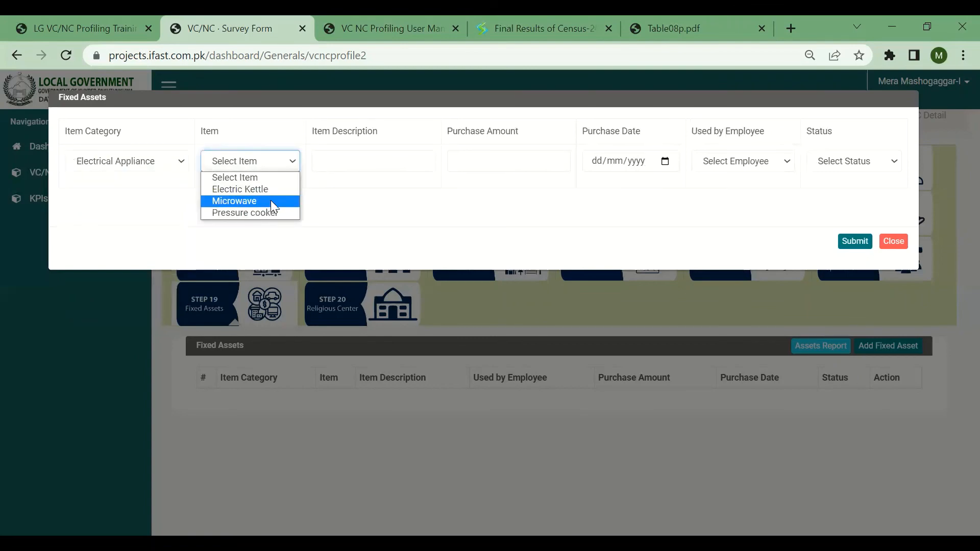
# Step: Change the fixed asset's item category to Electronic Machines, review the items it offers, and switch the category to Other
pyautogui.click(152, 166)
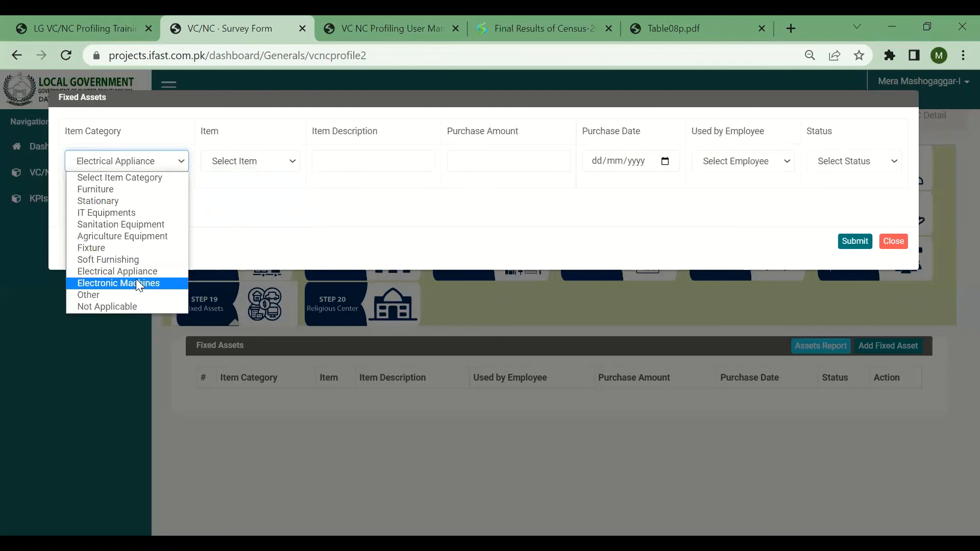
pyautogui.click(136, 279)
pyautogui.click(257, 162)
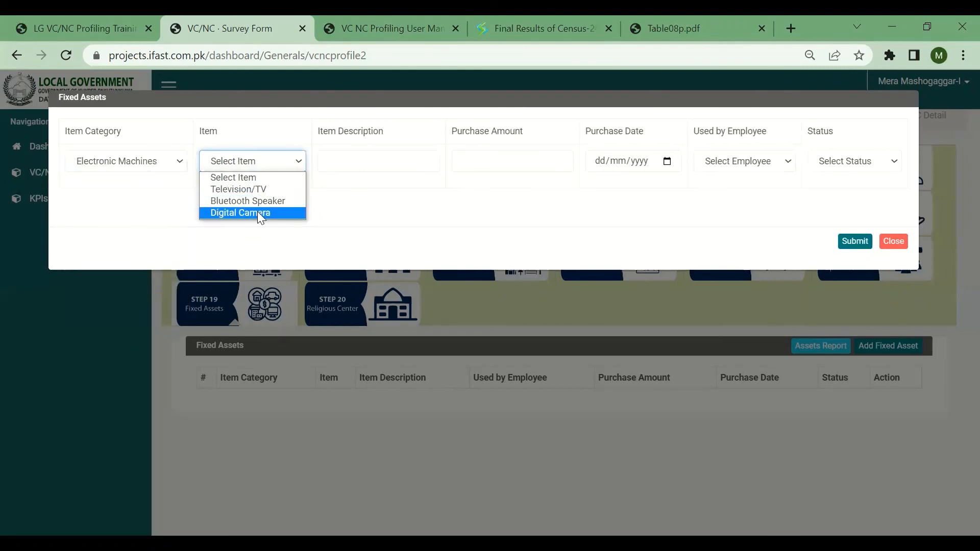
pyautogui.click(151, 166)
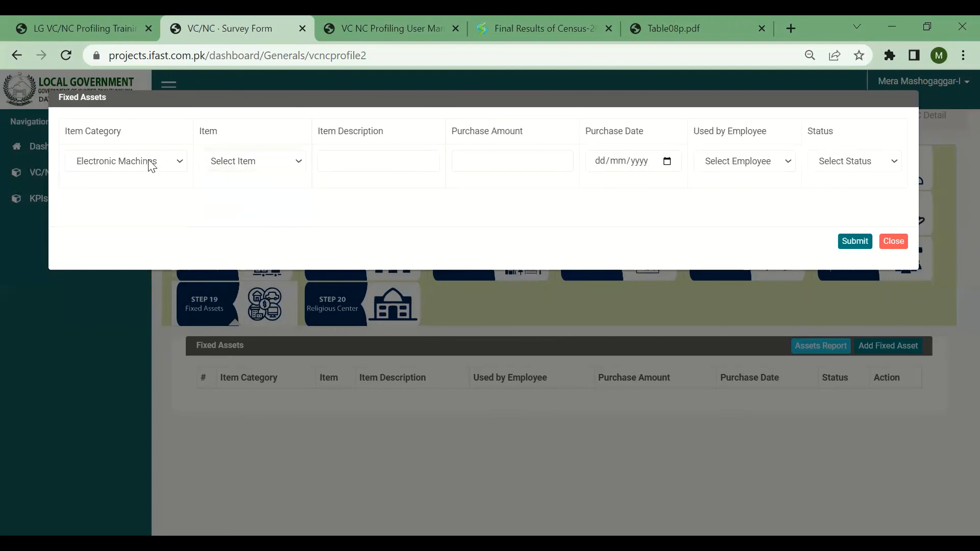
pyautogui.click(152, 166)
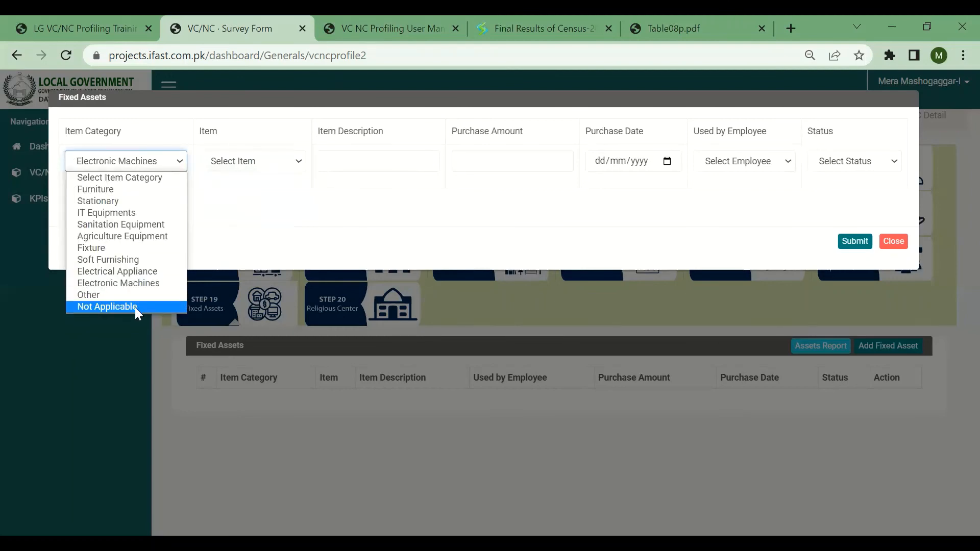
pyautogui.click(104, 295)
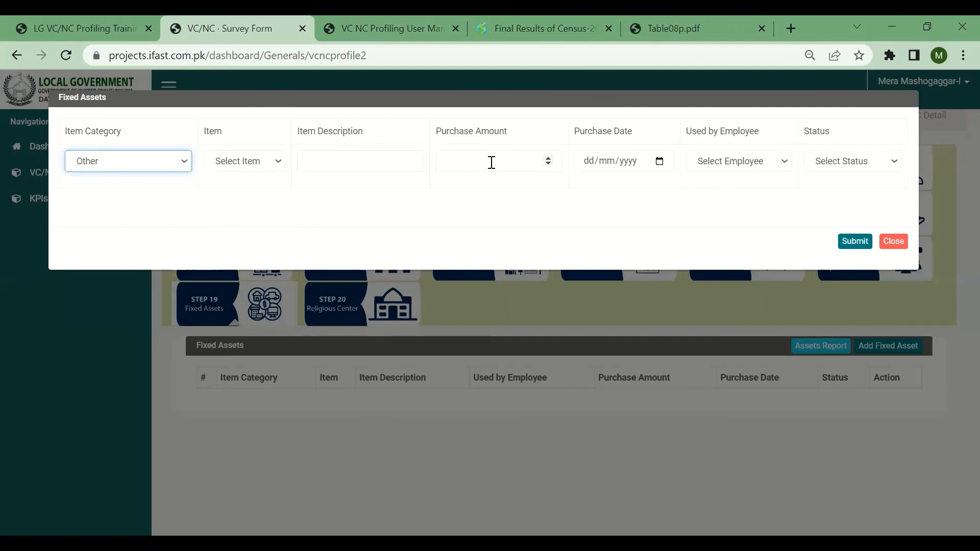
# Step: Review the fixed asset's purchase date picker, employee options and status options, and close the form without submitting
pyautogui.click(667, 172)
pyautogui.click(662, 164)
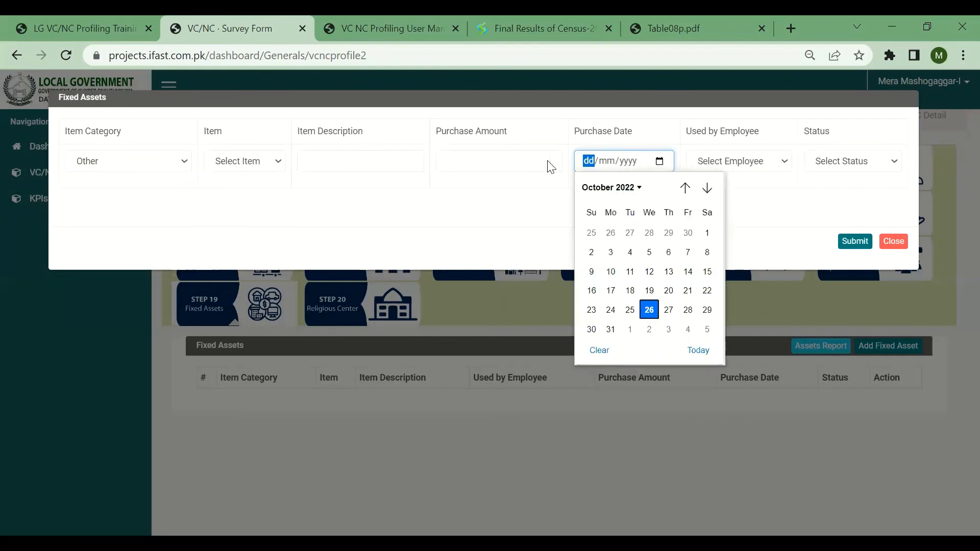
pyautogui.click(786, 162)
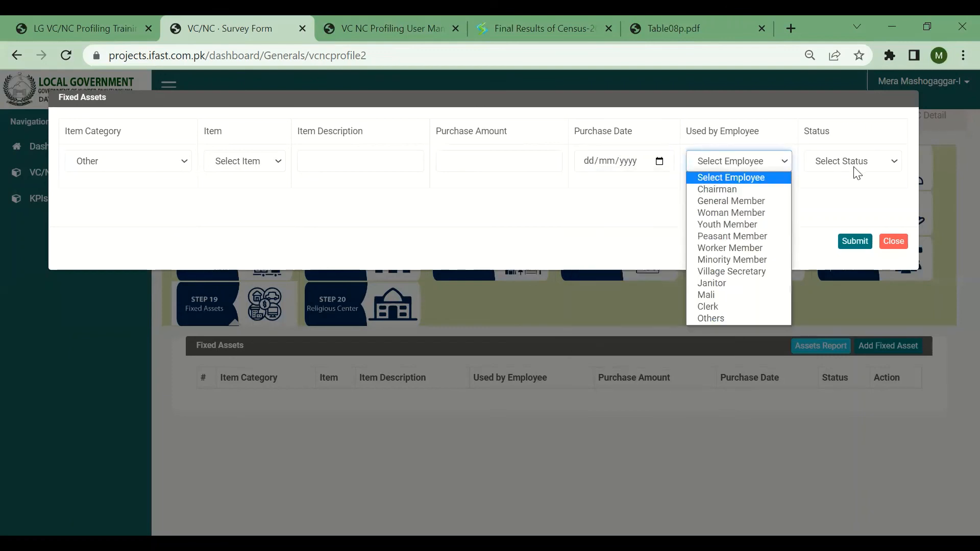
pyautogui.click(868, 162)
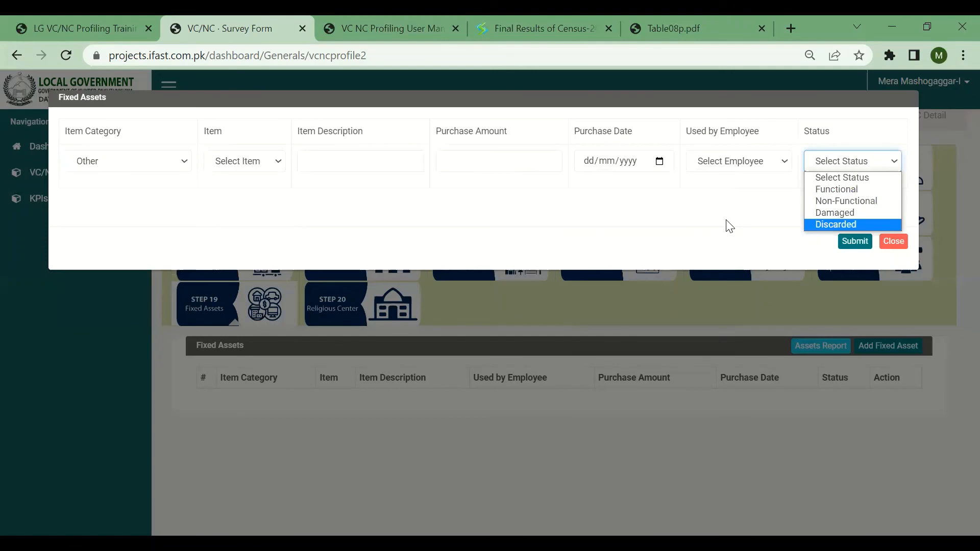
pyautogui.click(945, 225)
pyautogui.click(894, 241)
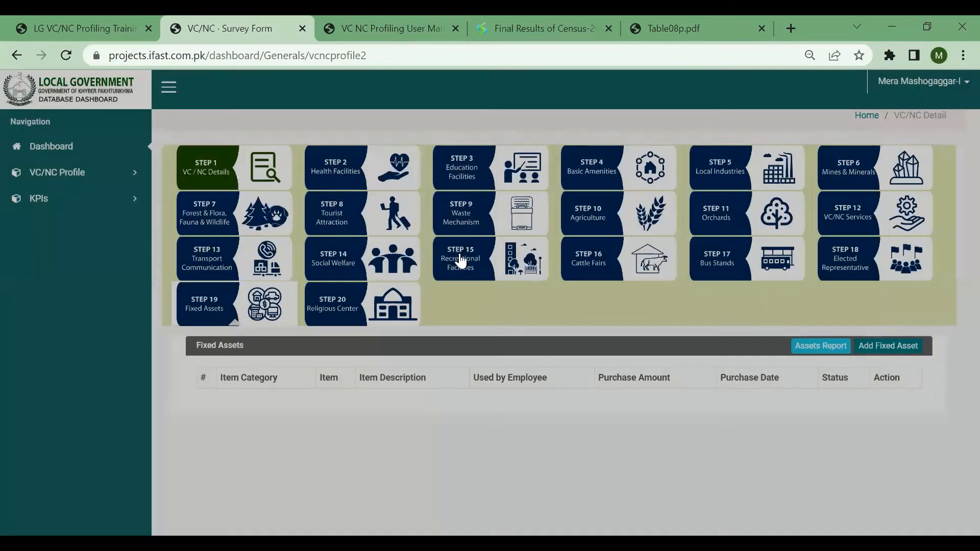
# Step: Start a new Step 20 Religious Center record, review the types, choose Other, and close the form without submitting
pyautogui.click(341, 319)
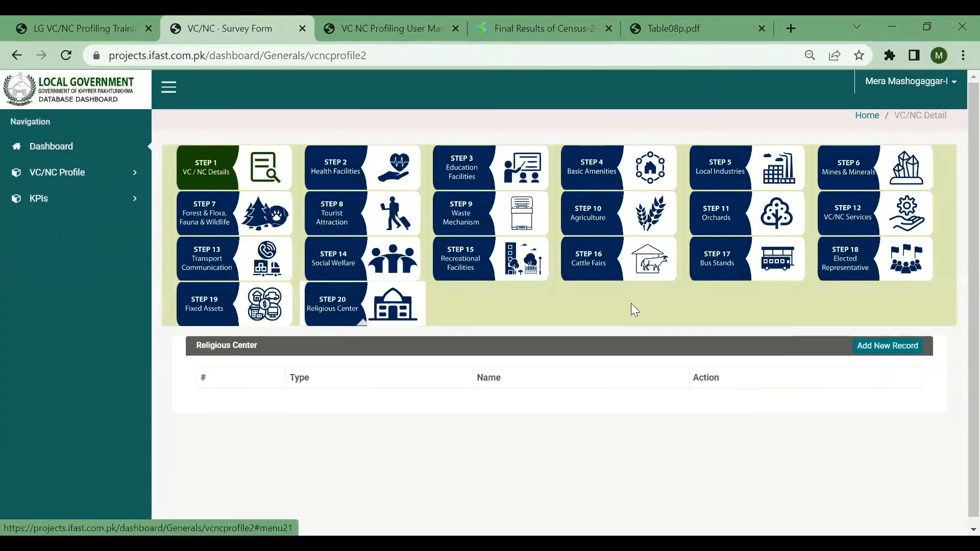
pyautogui.click(899, 347)
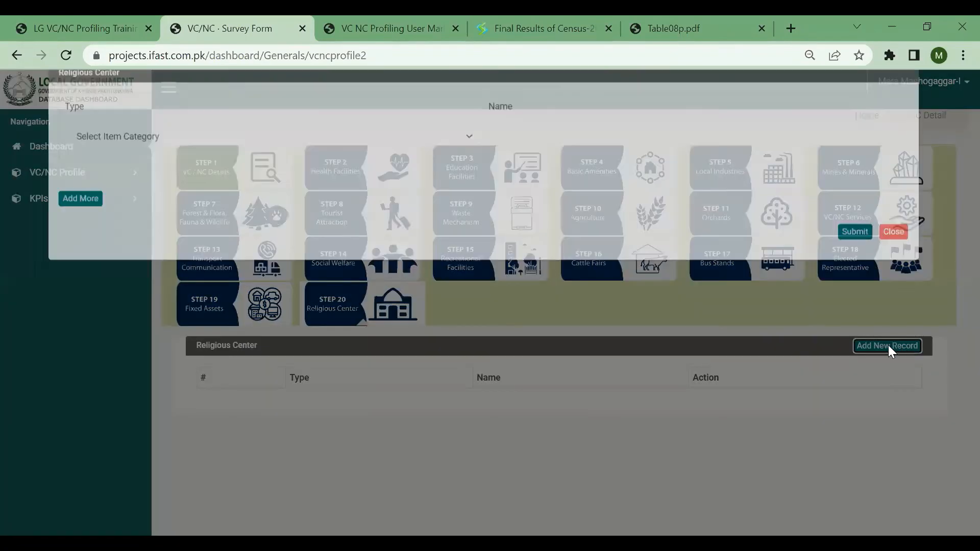
pyautogui.click(156, 162)
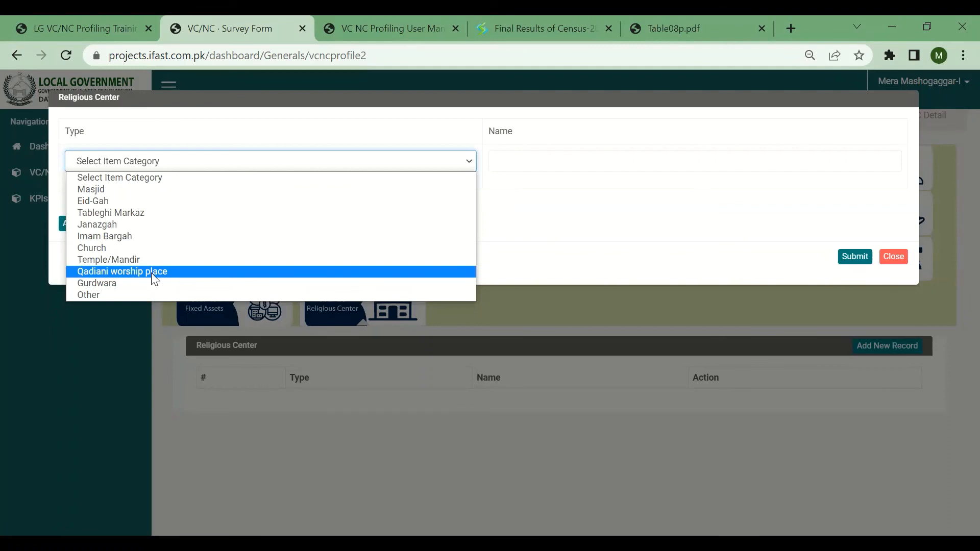
pyautogui.click(131, 296)
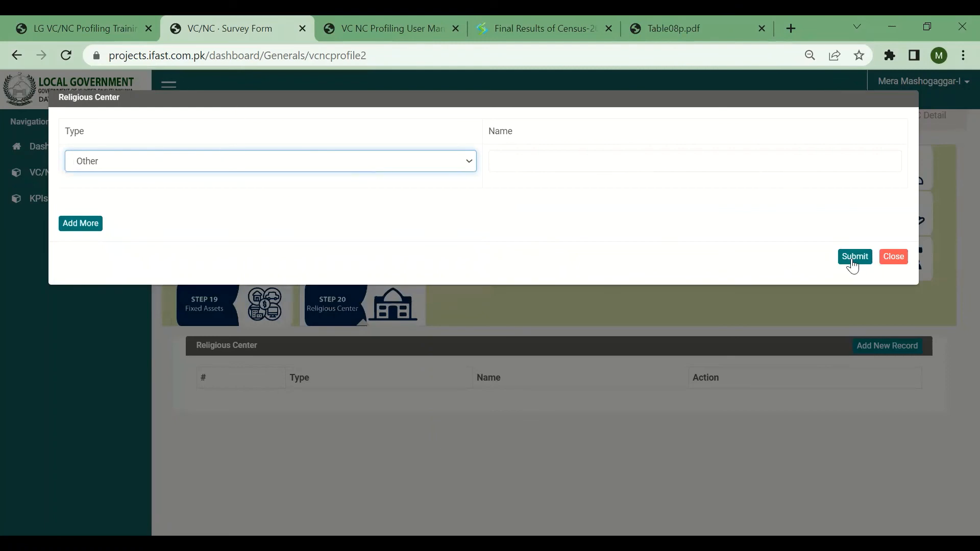
pyautogui.click(899, 267)
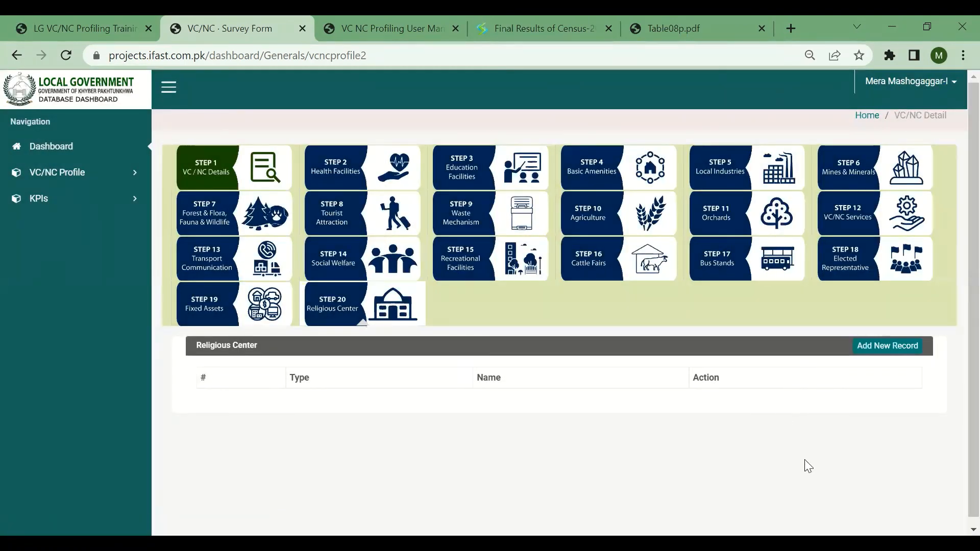